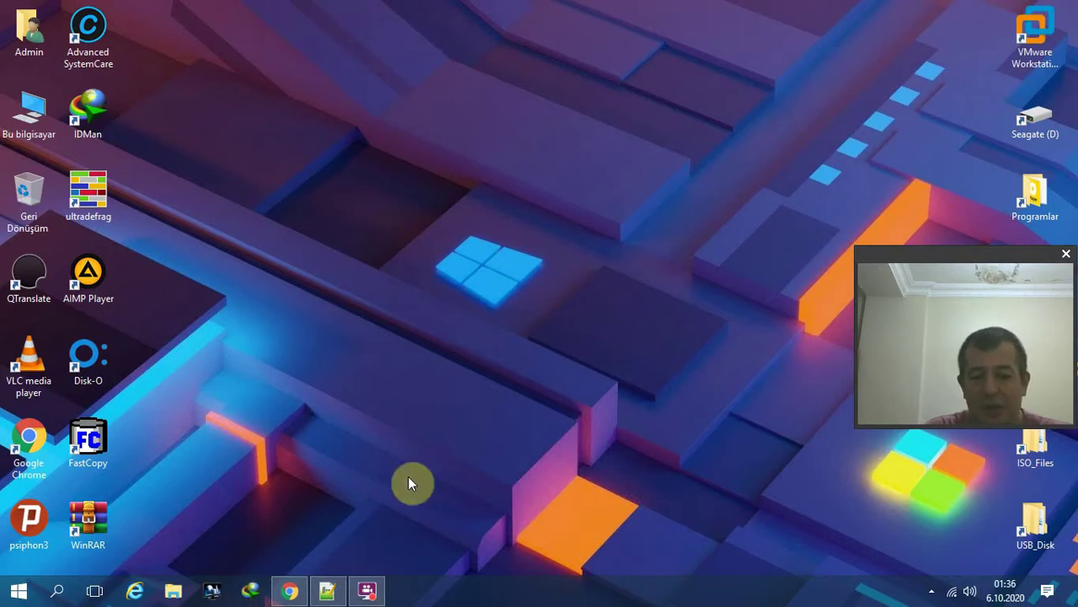
Switch to Chrome, bring up the article on running Google Chrome OS from a USB drive, and move its tab to the end
click(289, 589)
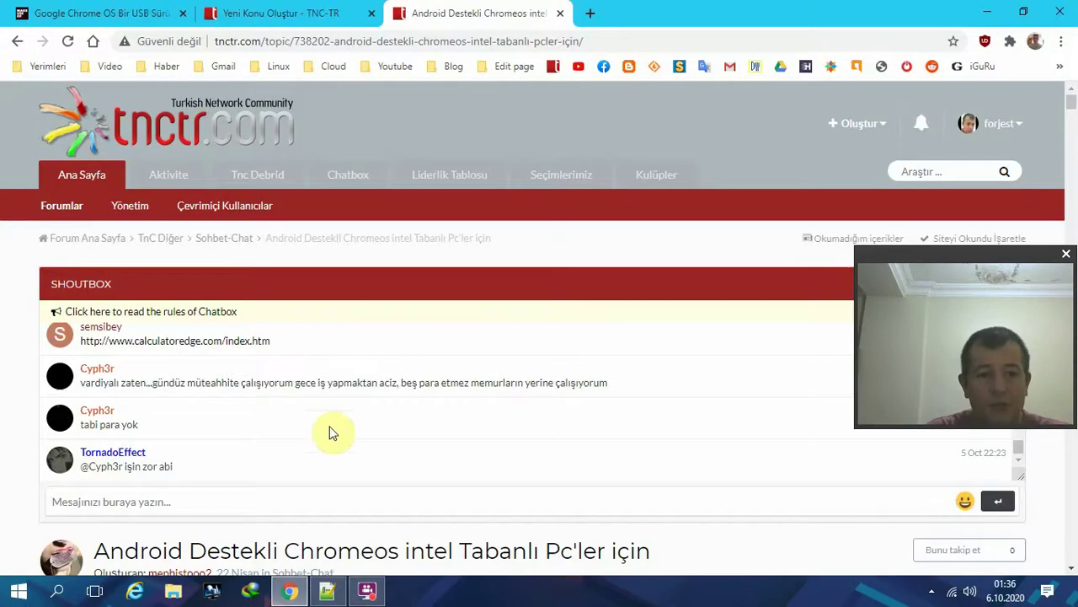
click(51, 12)
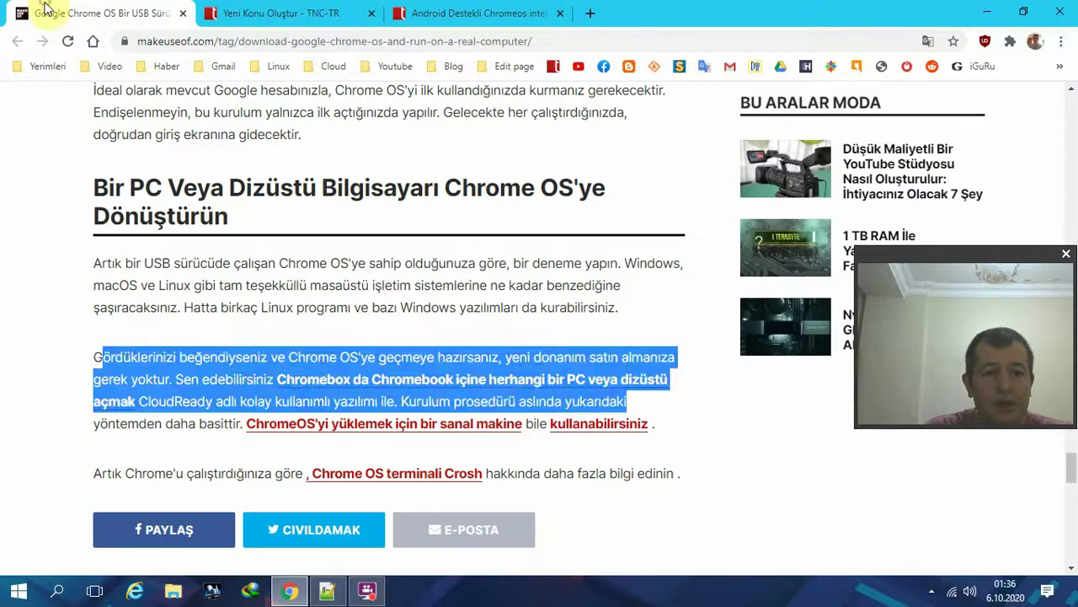
drag(280, 8, 396, 12)
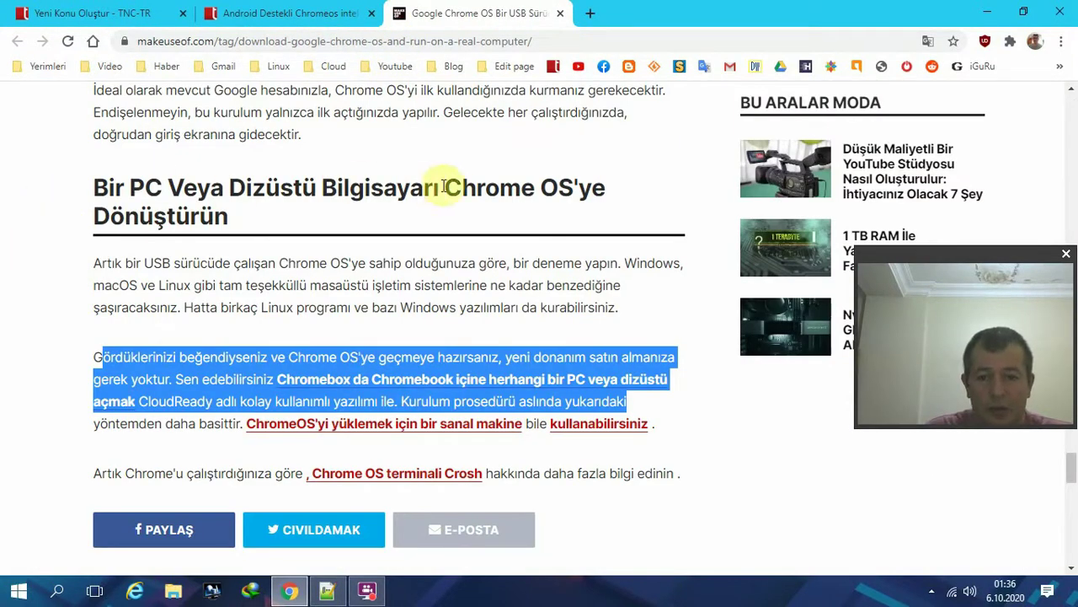
Review the article from its title through the list of requirements for running Chrome OS from a USB drive
scroll(11, 303, up, 15)
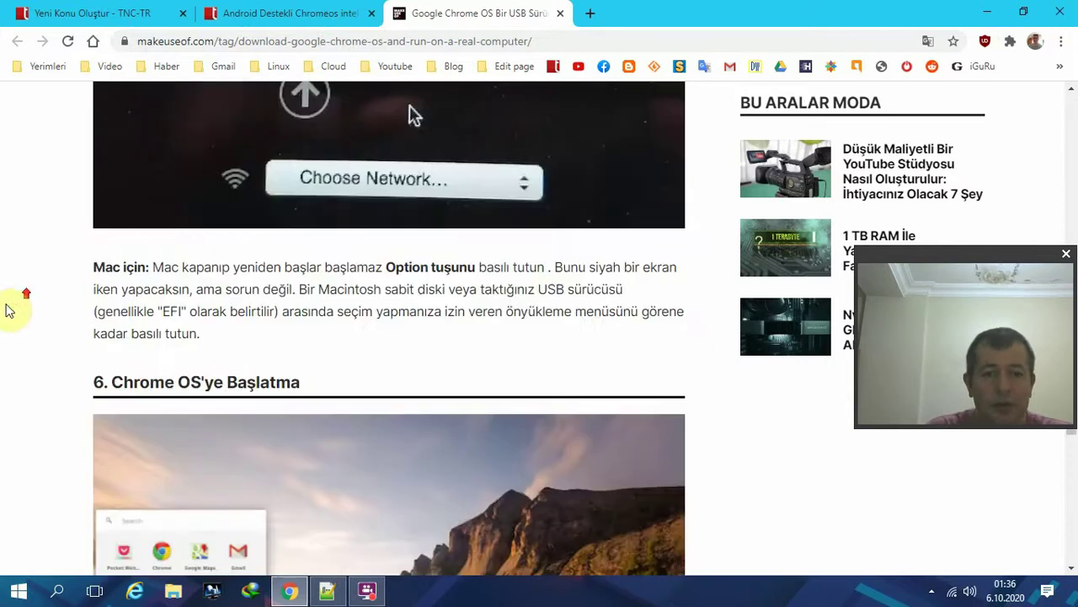
scroll(9, 310, up, 8)
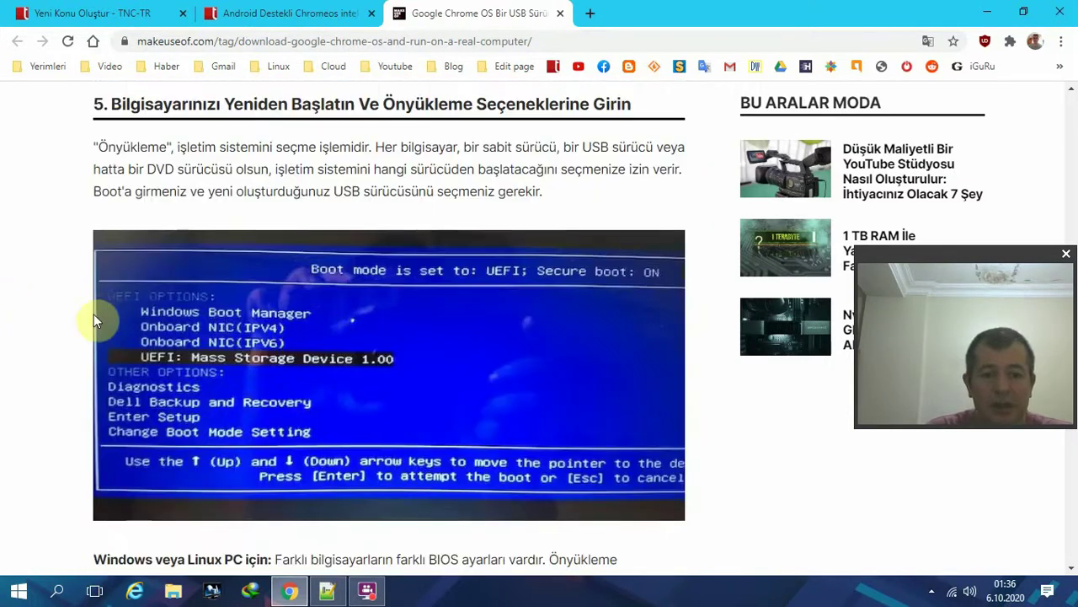
scroll(8, 317, up, 10)
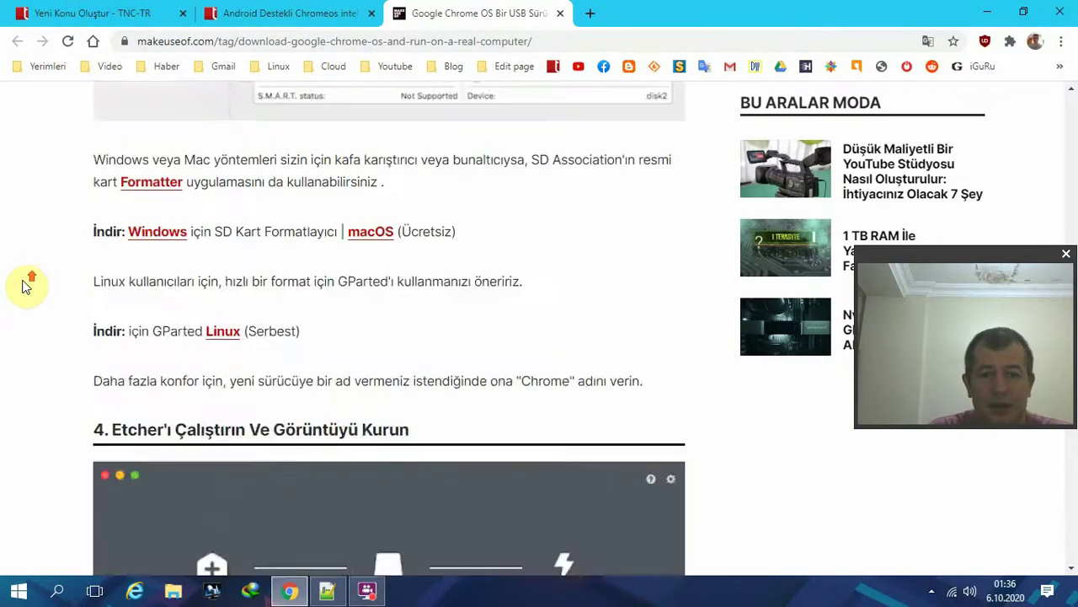
scroll(7, 240, up, 10)
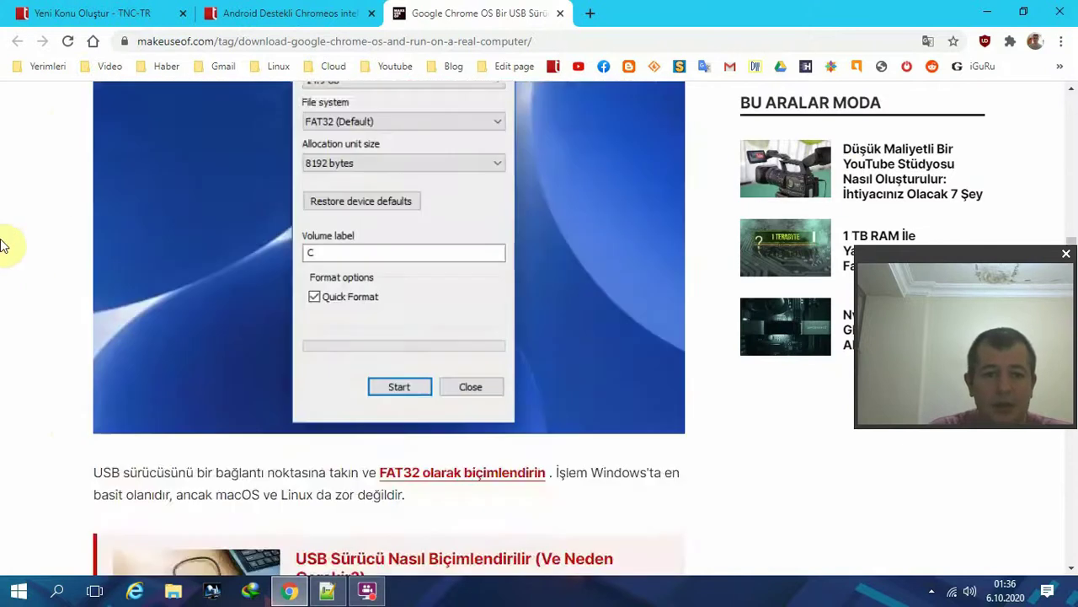
scroll(7, 240, up, 10)
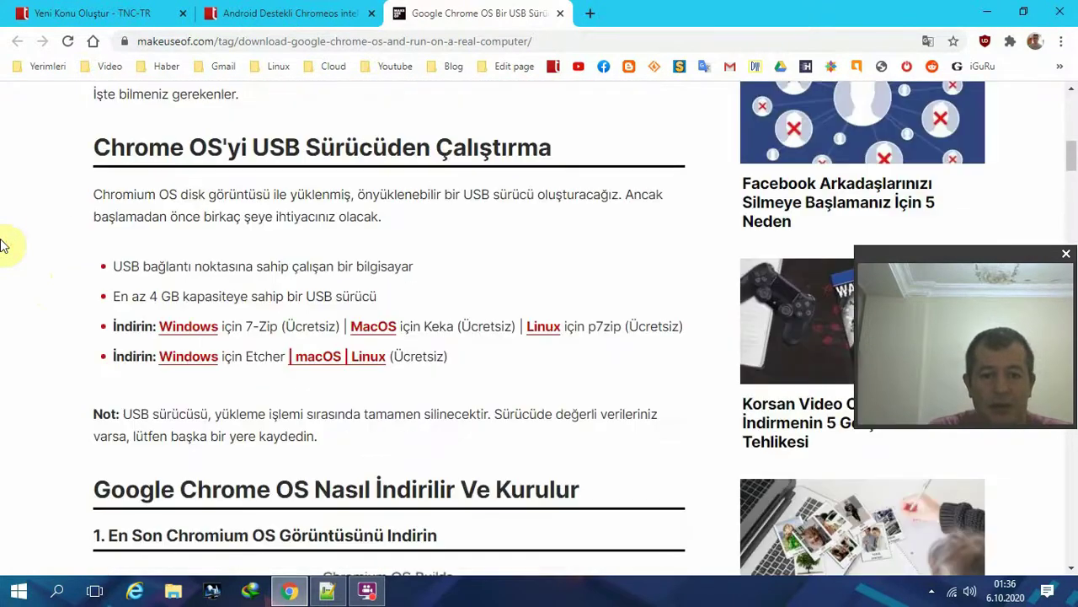
scroll(6, 240, up, 6)
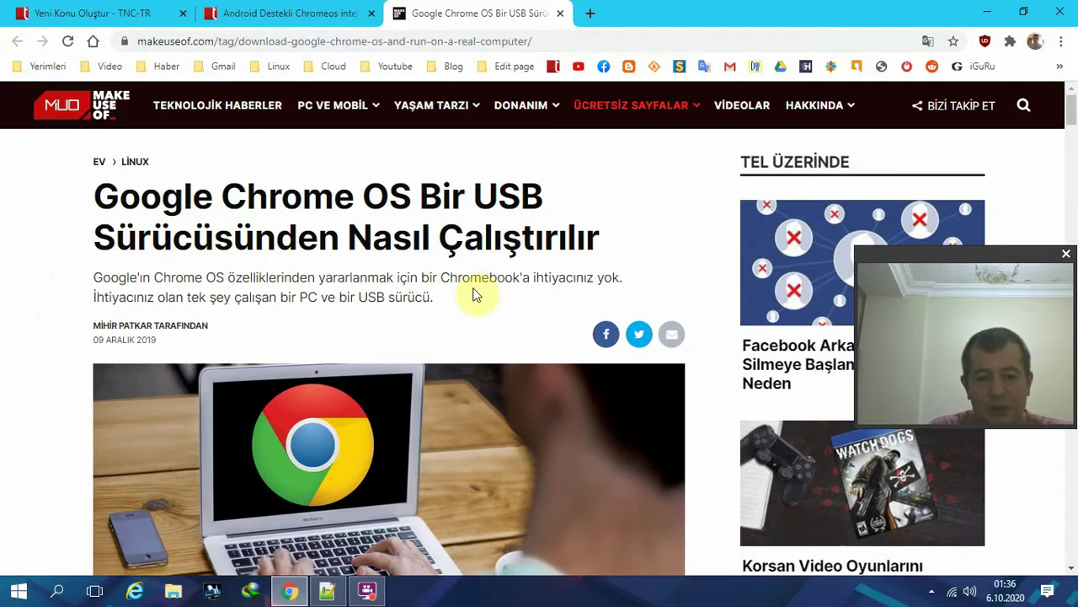
scroll(413, 238, down, 1)
scroll(413, 239, down, 5)
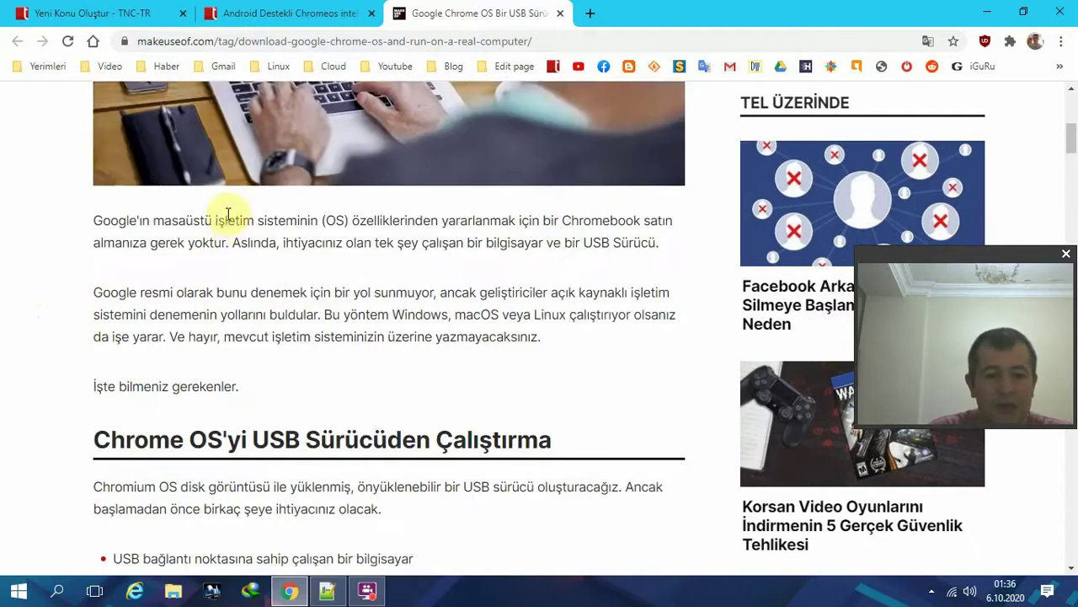
scroll(179, 249, down, 3)
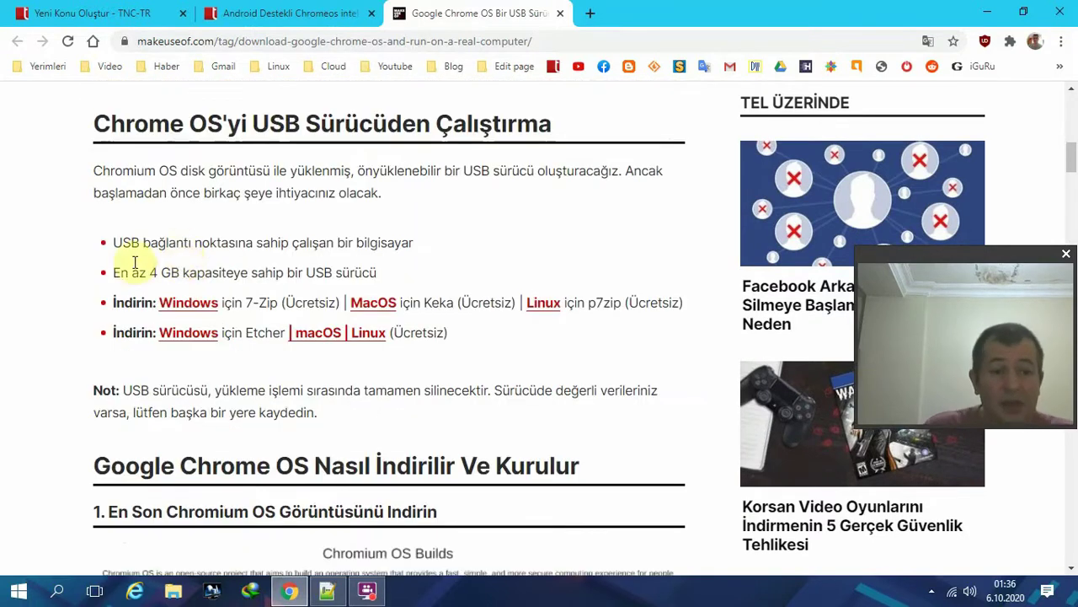
drag(113, 242, 388, 276)
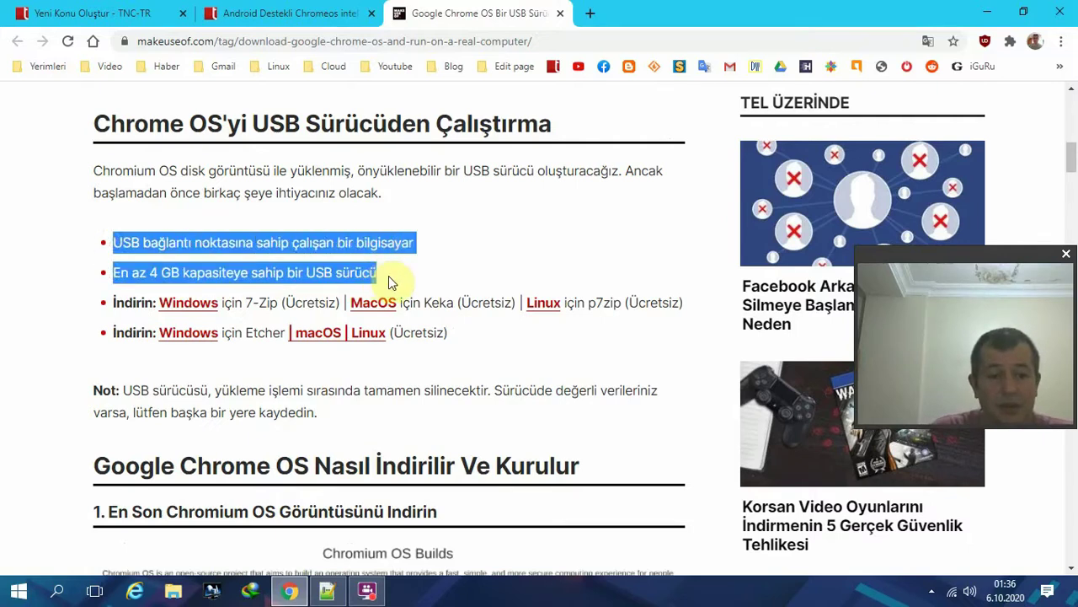
click(7, 253)
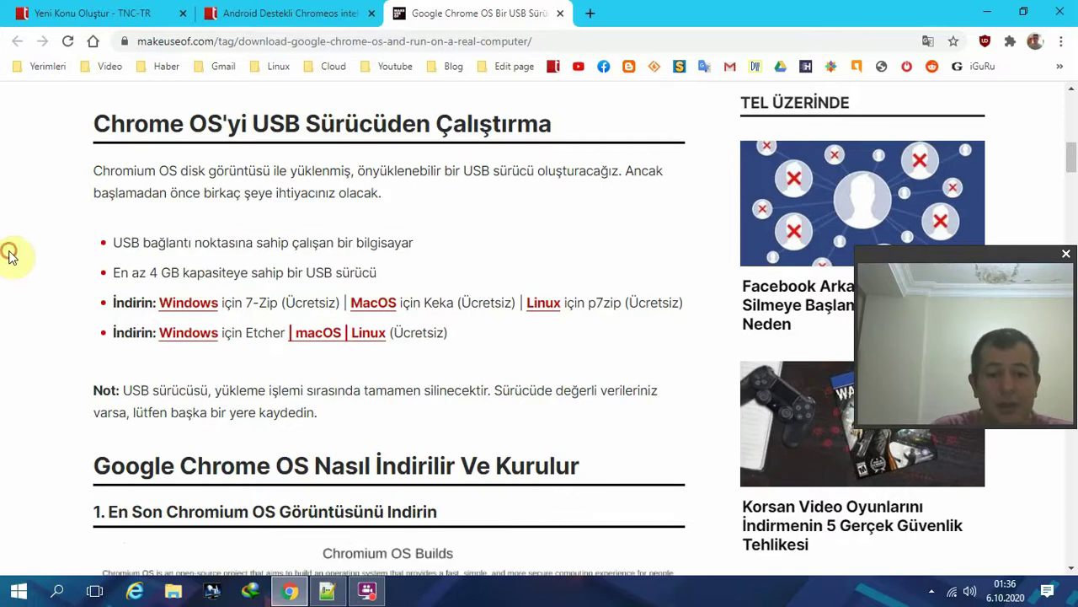
scroll(9, 257, down, 1)
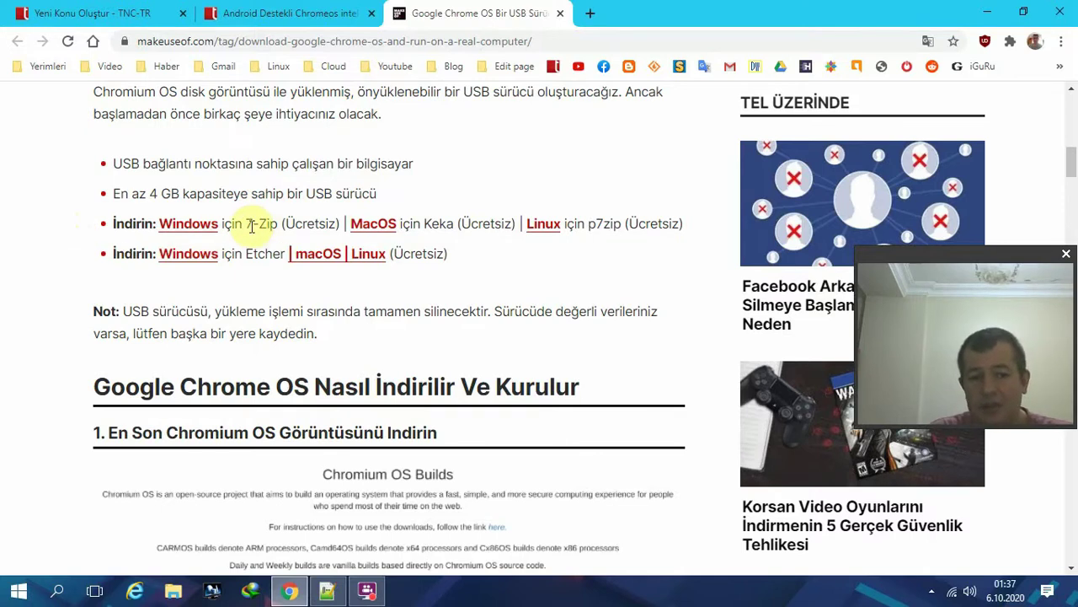
Open the article's download link for the latest Chromium OS daily build in a new tab and switch to it
scroll(7, 286, down, 10)
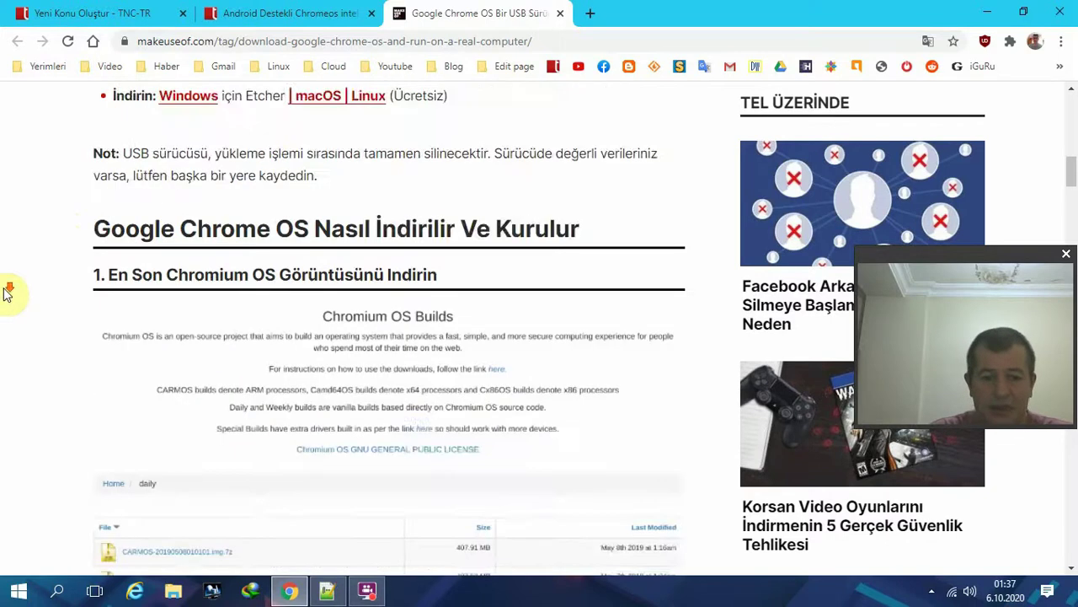
scroll(4, 314, up, 1)
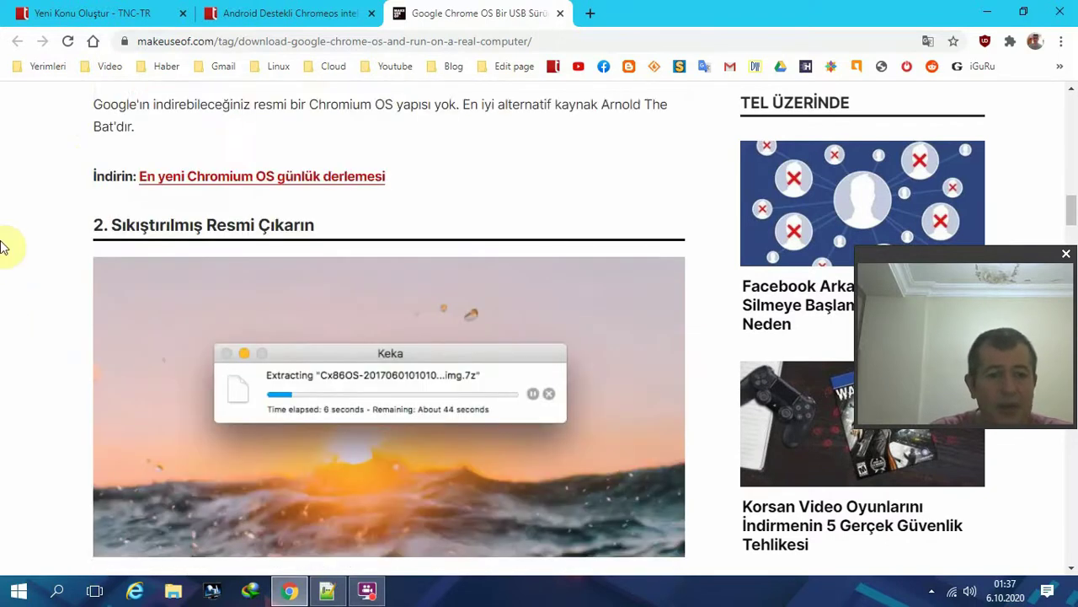
scroll(6, 286, up, 1)
right_click(252, 265)
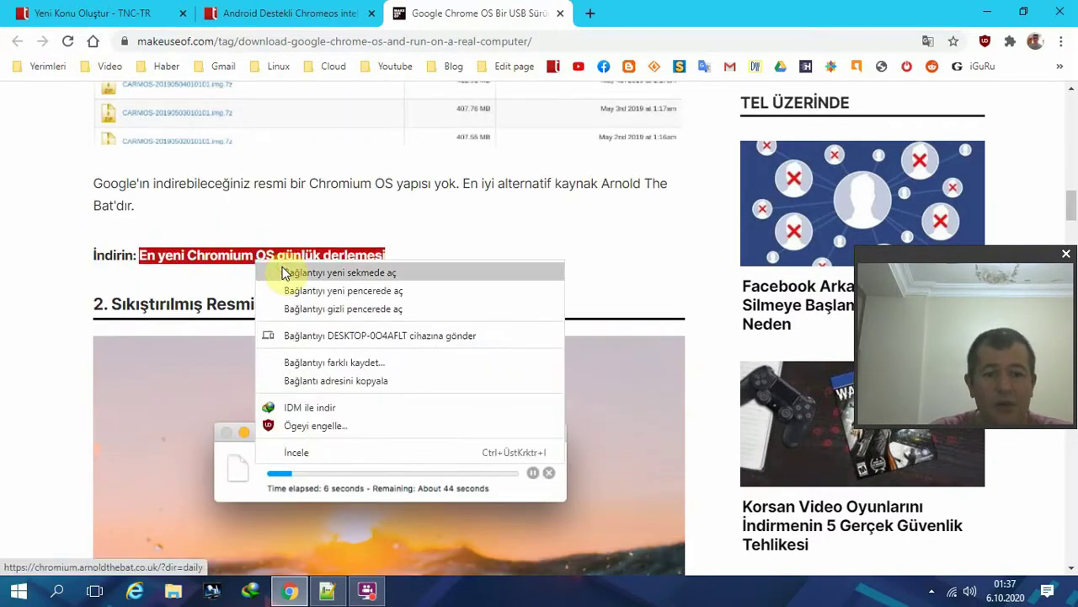
click(286, 273)
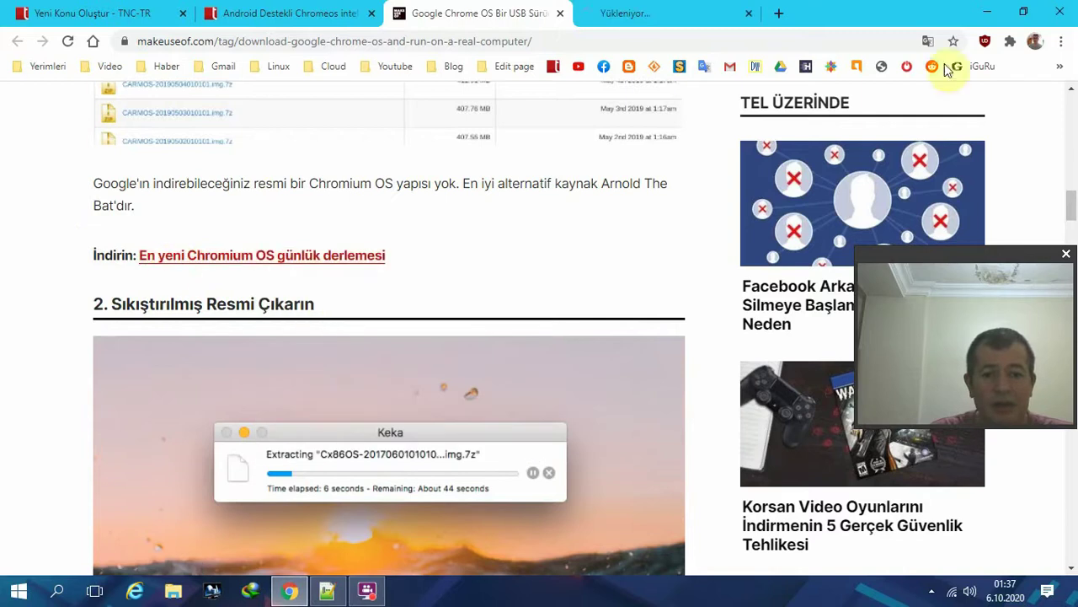
click(624, 11)
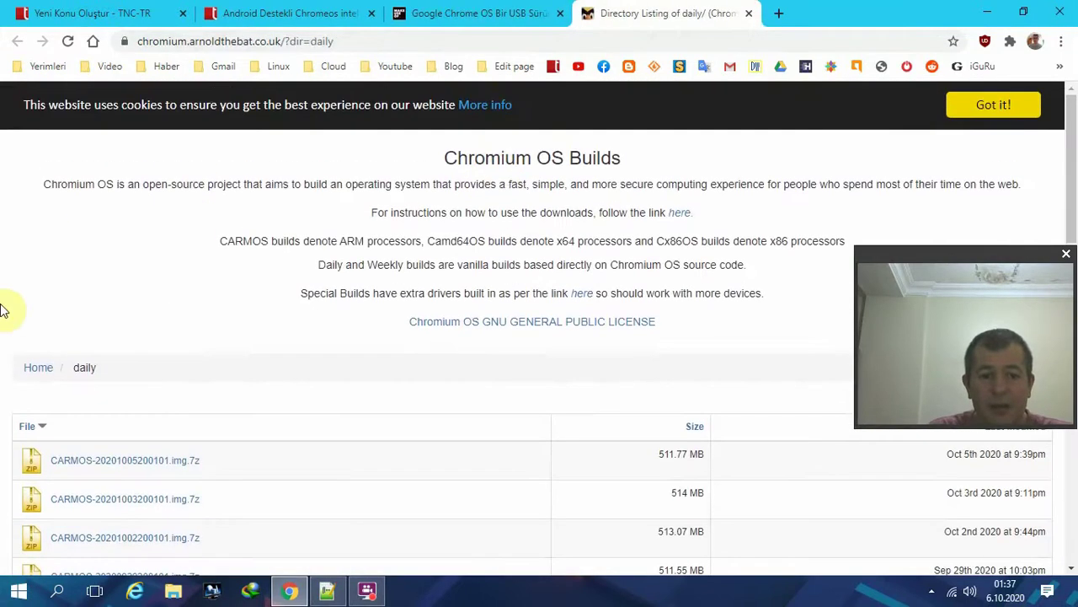
Translate the Chromium OS daily builds page into Turkish
scroll(7, 325, down, 3)
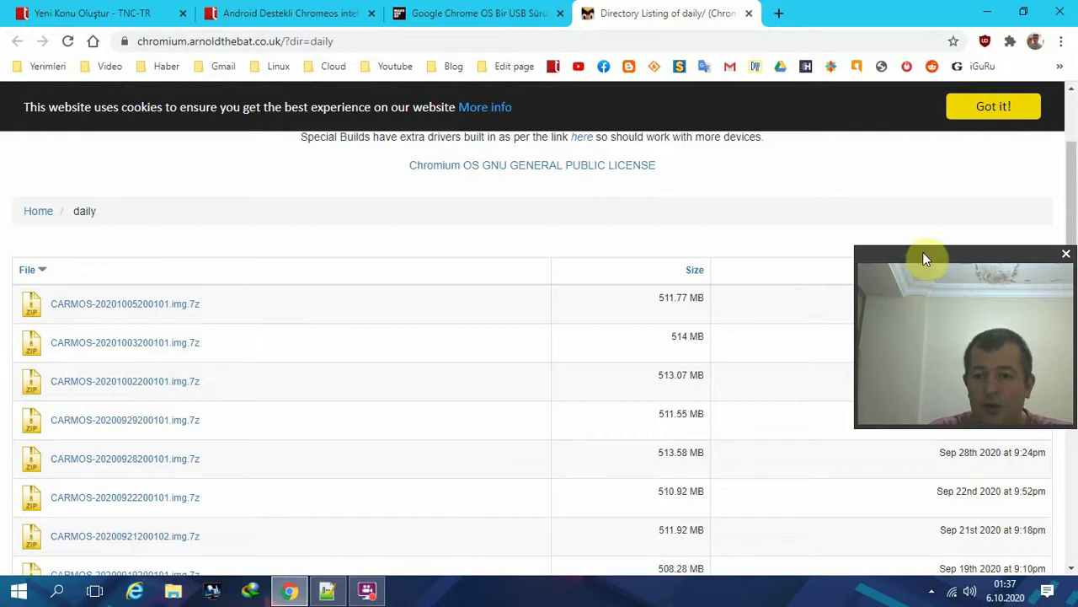
drag(923, 248, 926, 94)
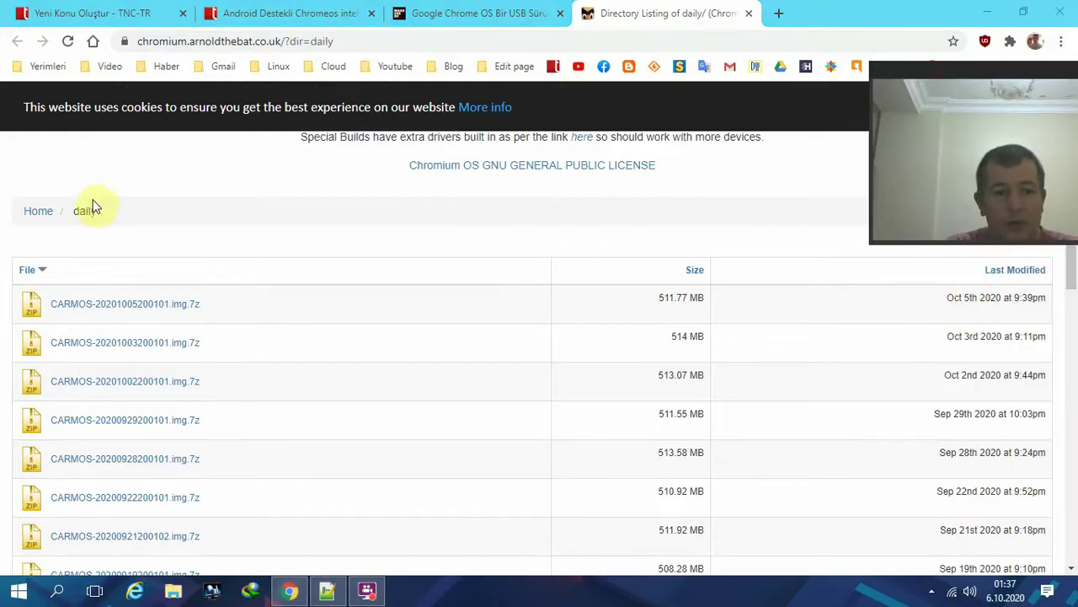
right_click(190, 177)
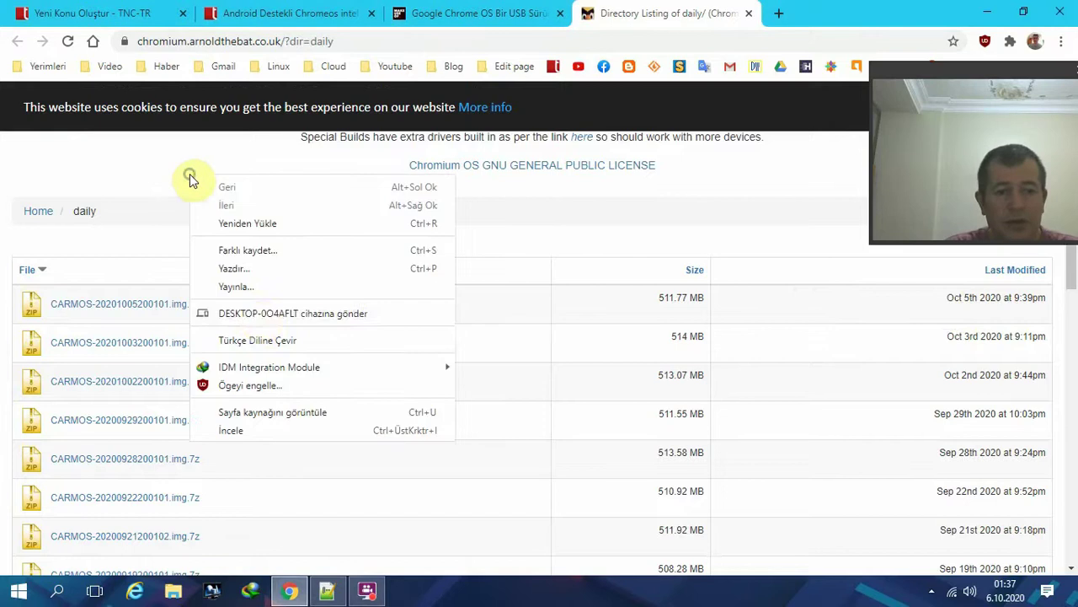
click(295, 341)
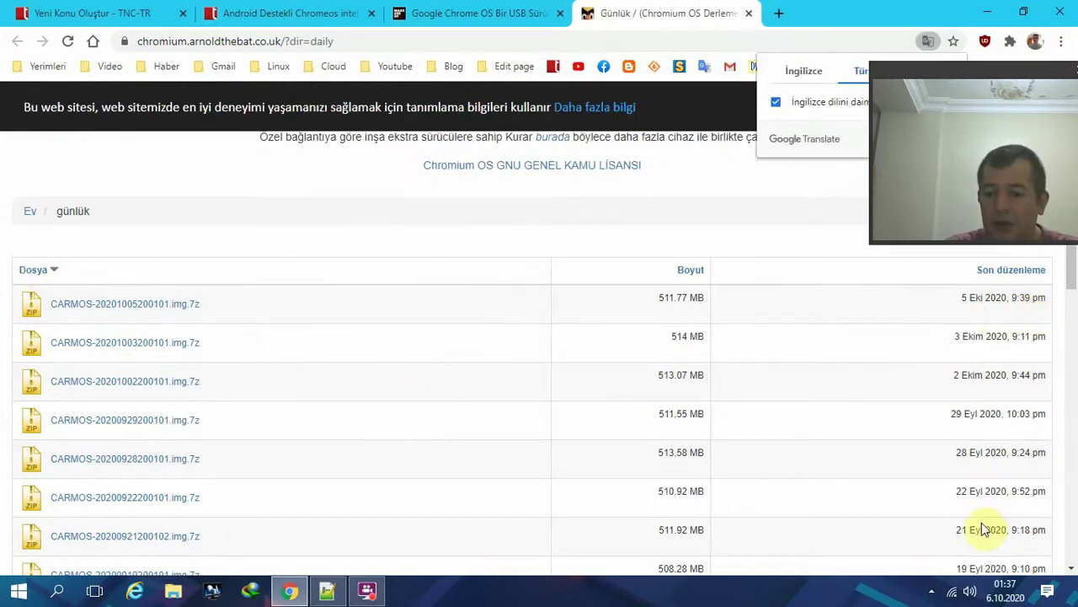
click(1018, 595)
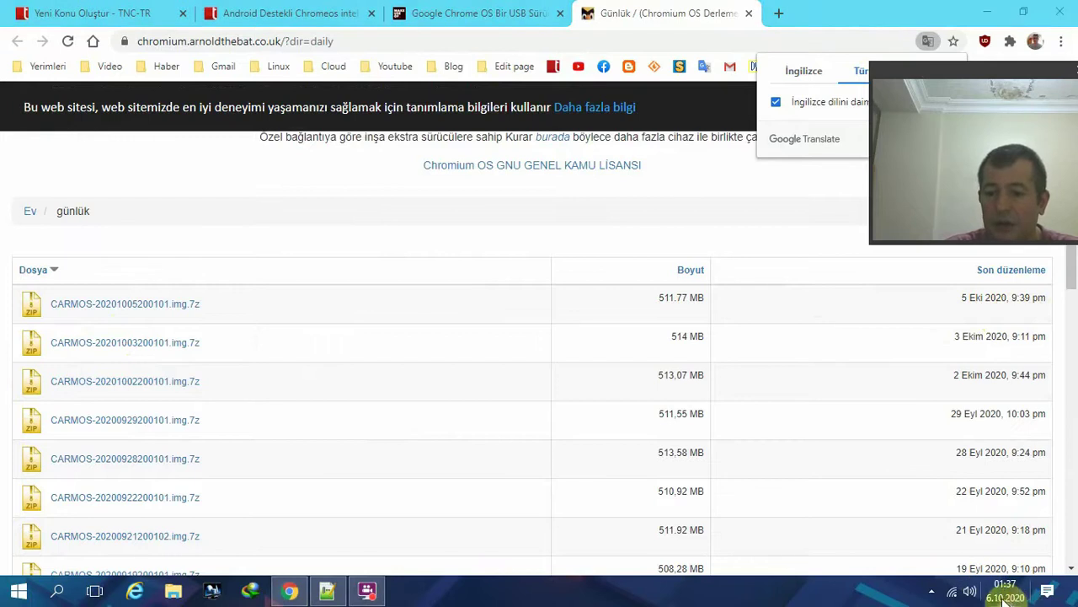
click(1018, 595)
click(1007, 597)
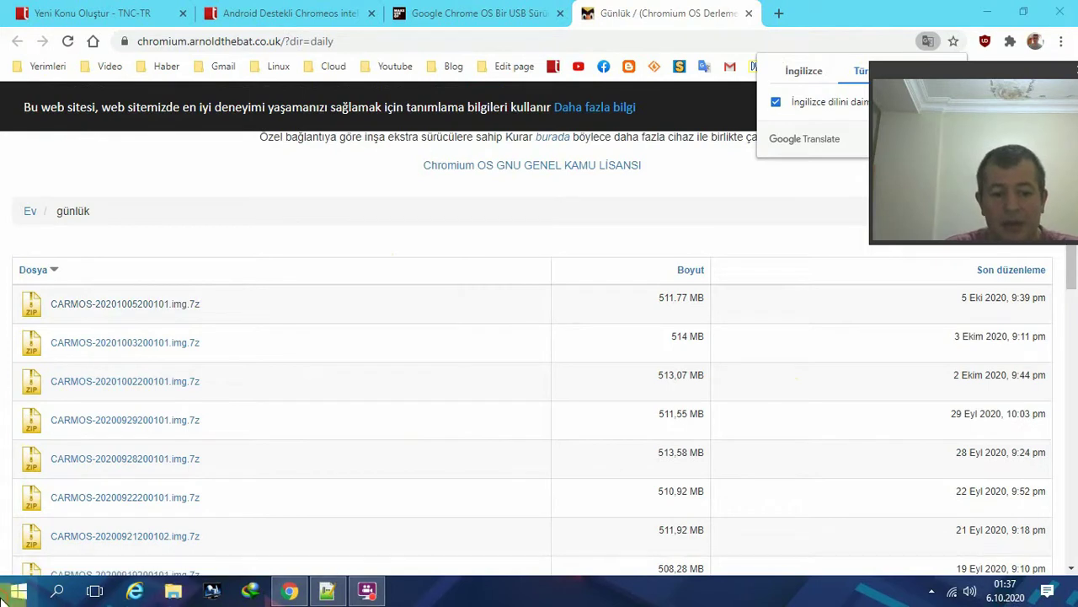
Open the Chrome OS USB folder under Downloads > Programs and move its window down to uncover the newest builds on the page
click(19, 592)
click(255, 310)
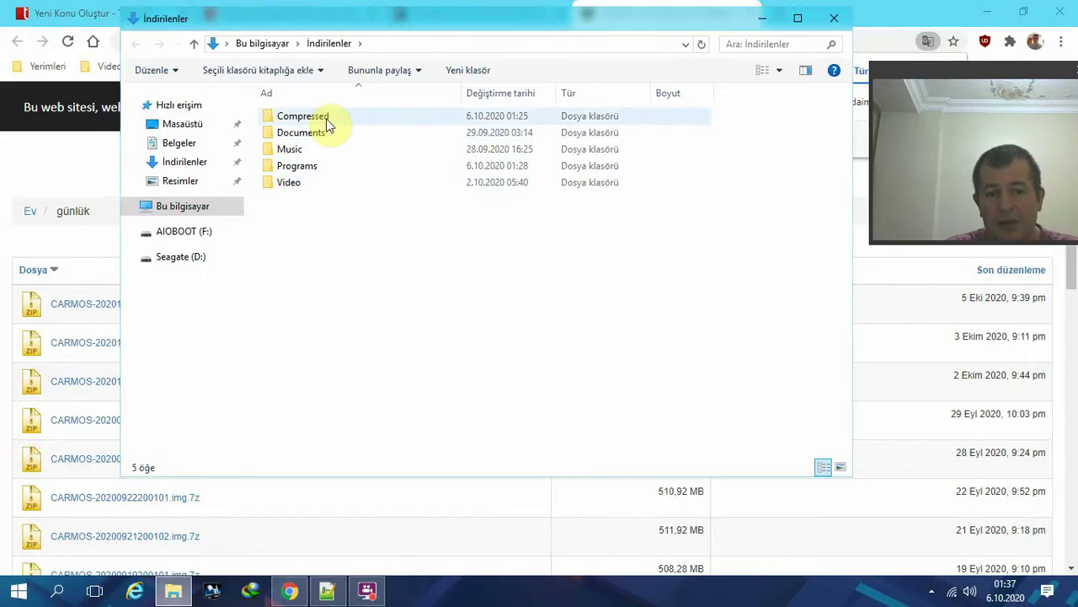
double_click(289, 166)
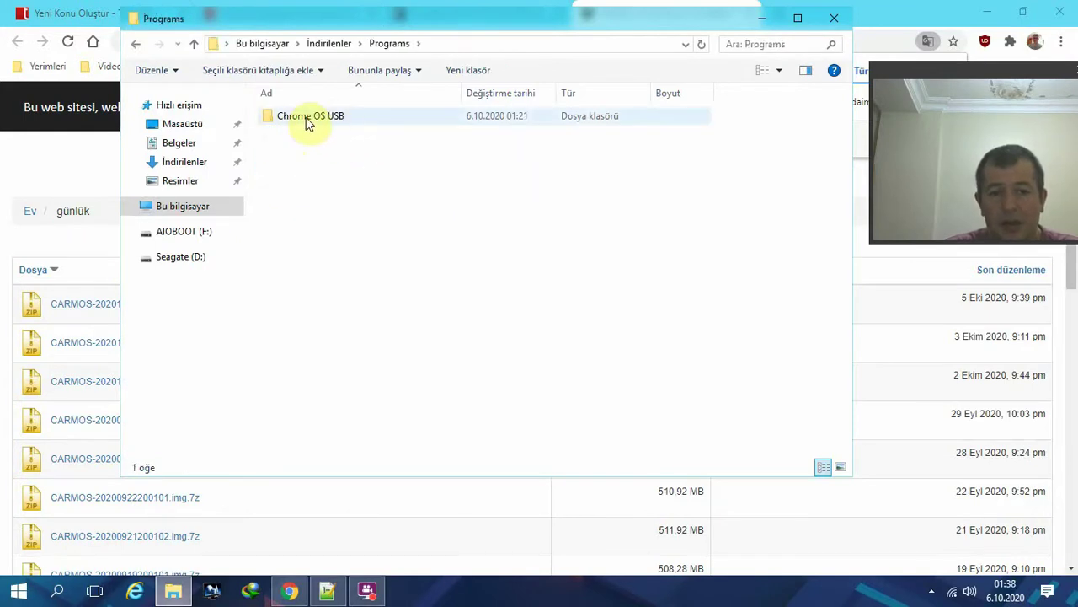
double_click(307, 120)
click(317, 119)
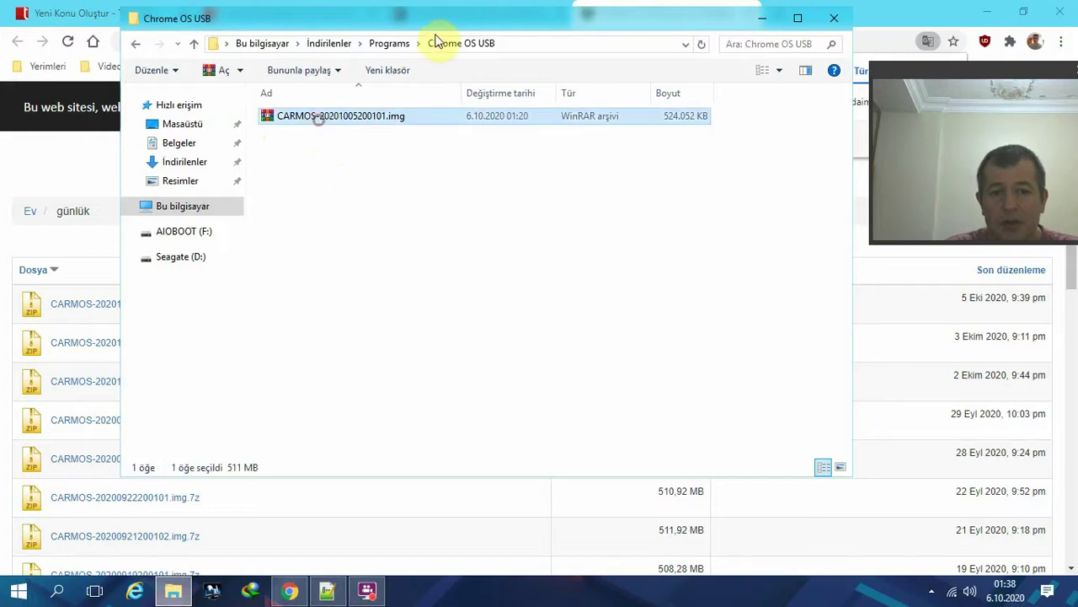
drag(433, 28, 454, 370)
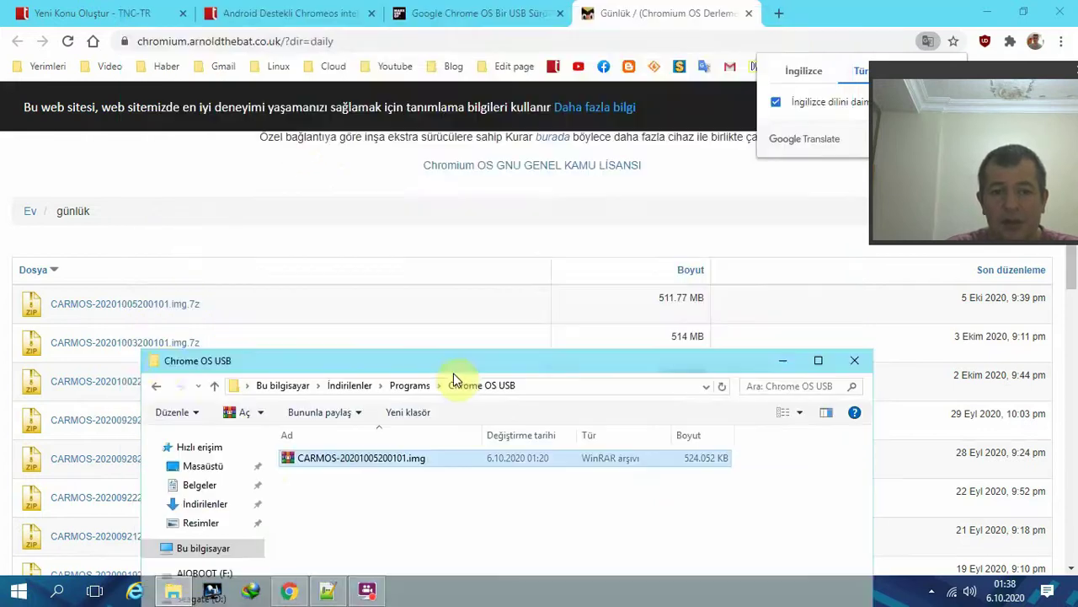
Inspect the contents of the CARMOS-20201005200101.img archive in WinRAR with the name and size columns widened, and return to the folder
right_click(353, 456)
mouse_move(544, 221)
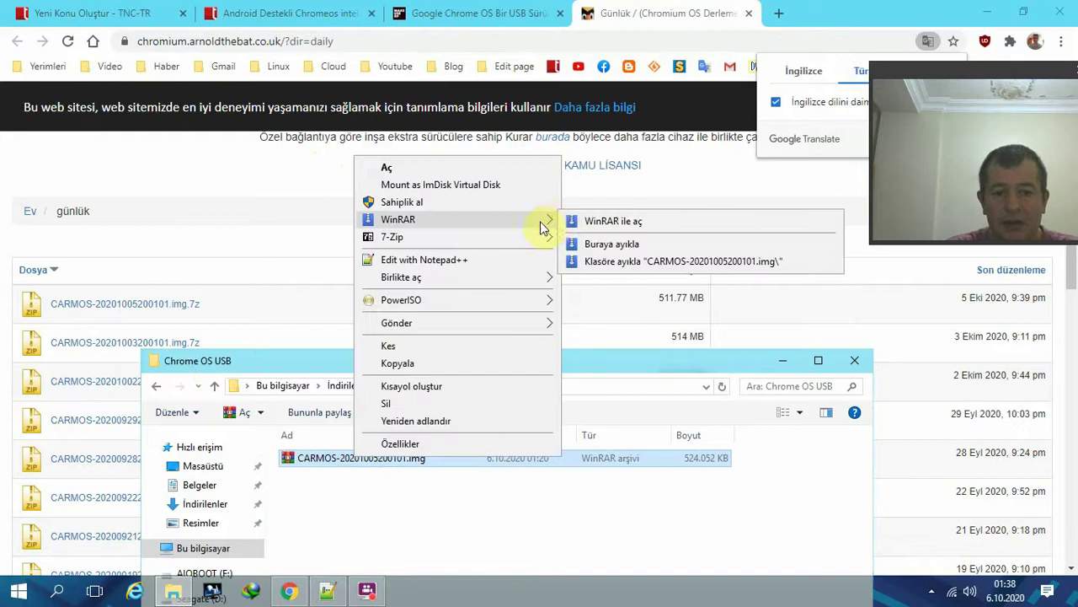
click(600, 221)
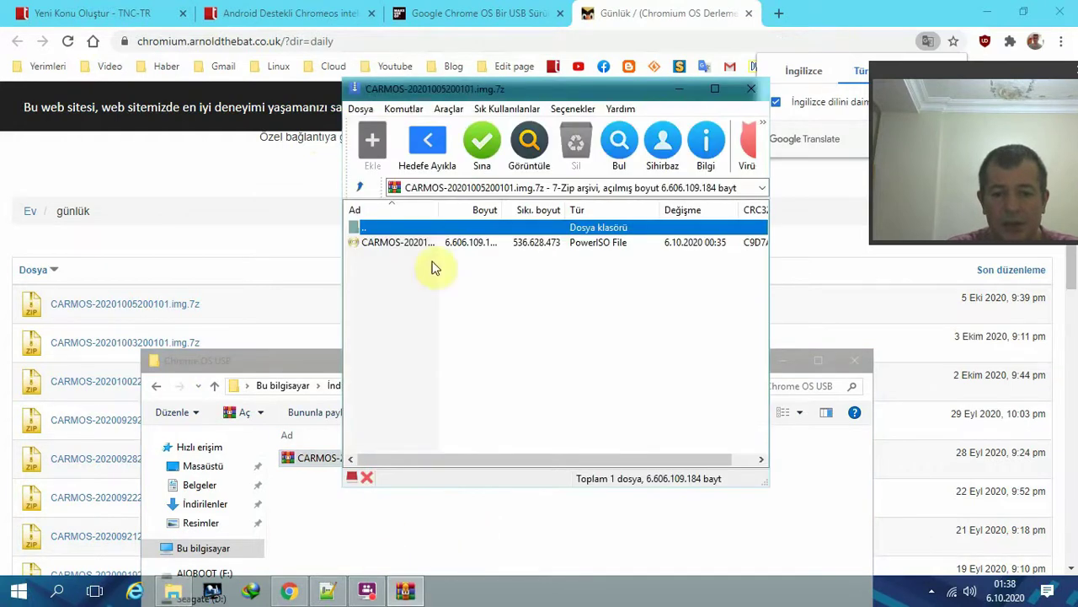
click(459, 244)
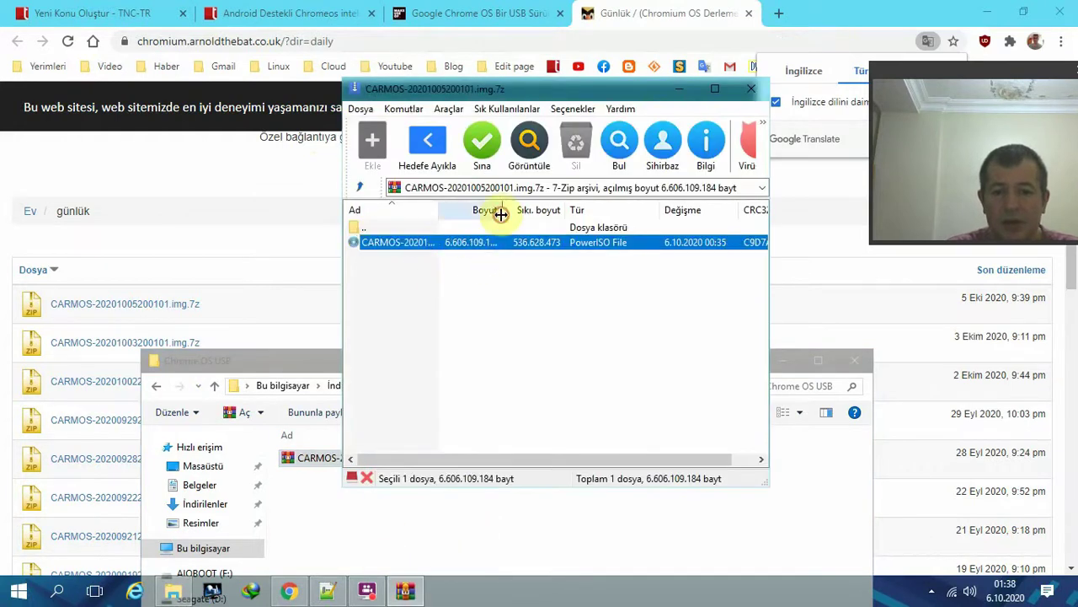
double_click(500, 214)
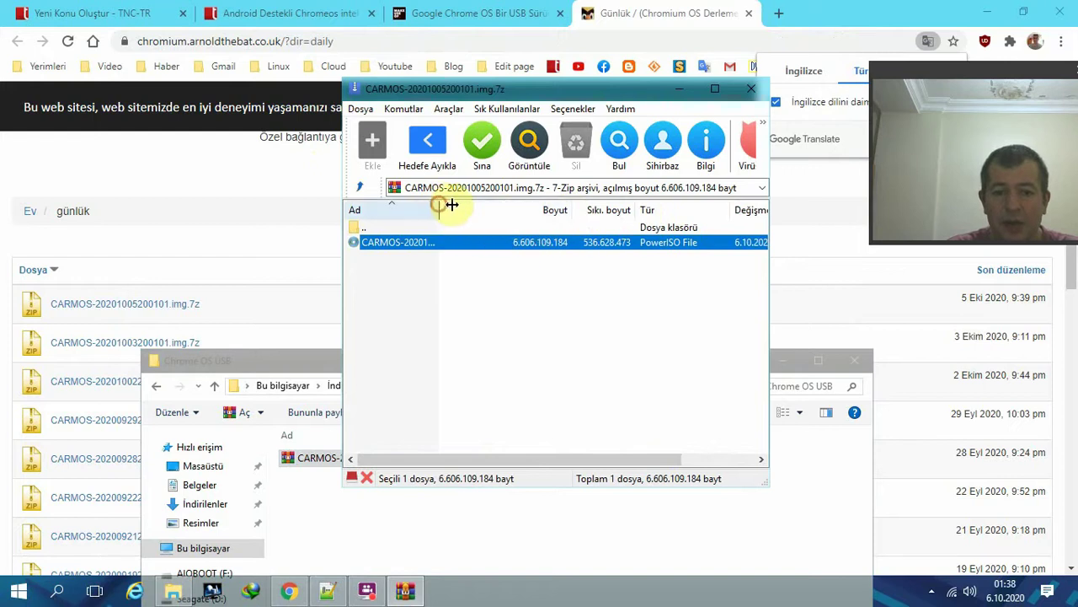
drag(453, 205, 607, 209)
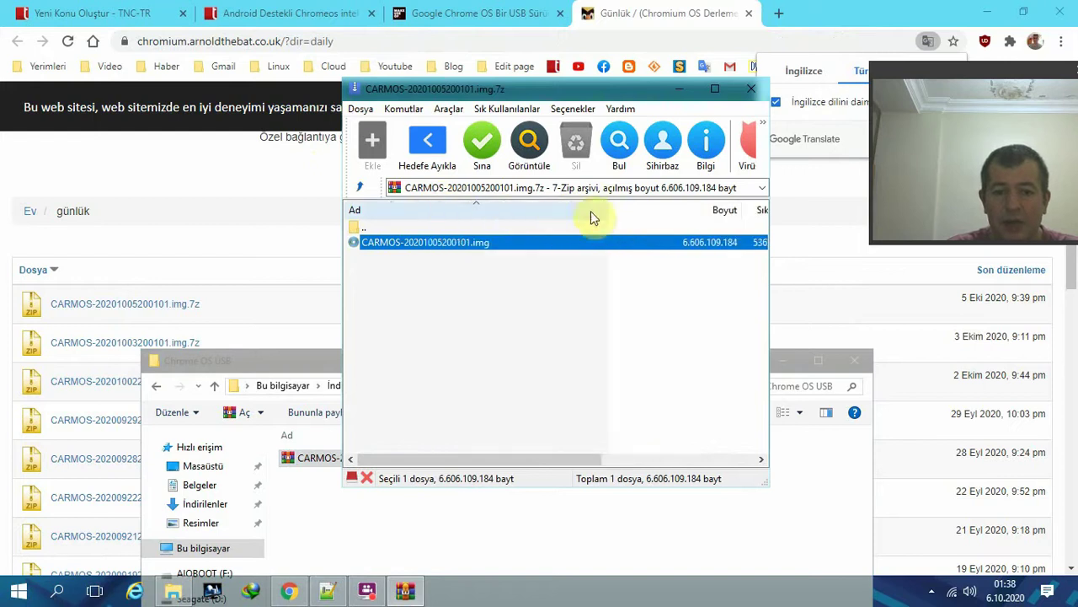
click(751, 88)
click(380, 461)
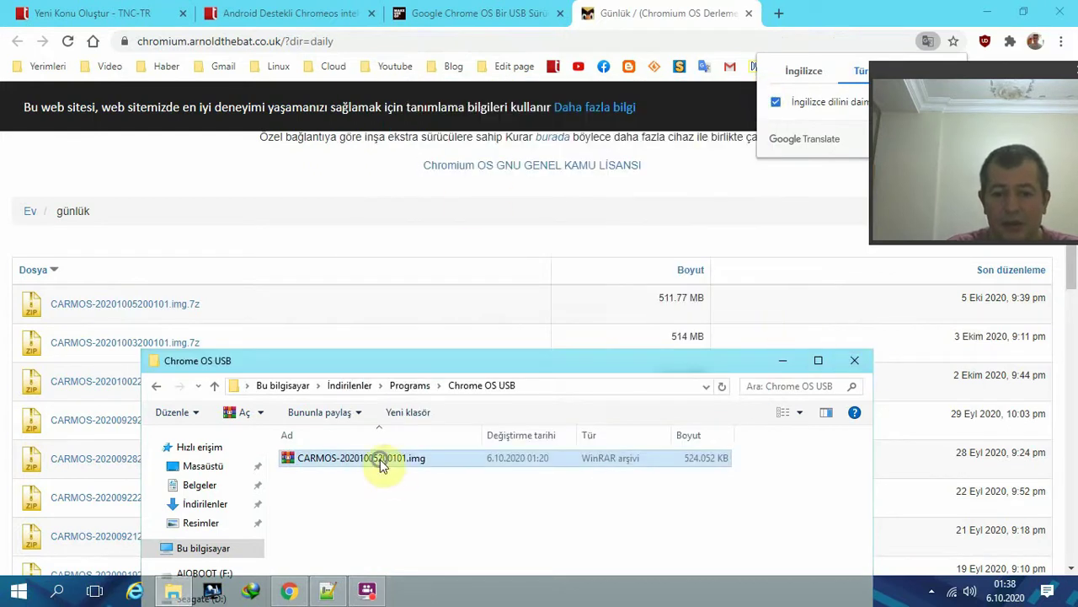
View the WinRAR extraction options for the CARMOS-20201005200101.img archive without extracting it, and close the Chrome OS USB folder window
right_click(380, 465)
mouse_move(578, 220)
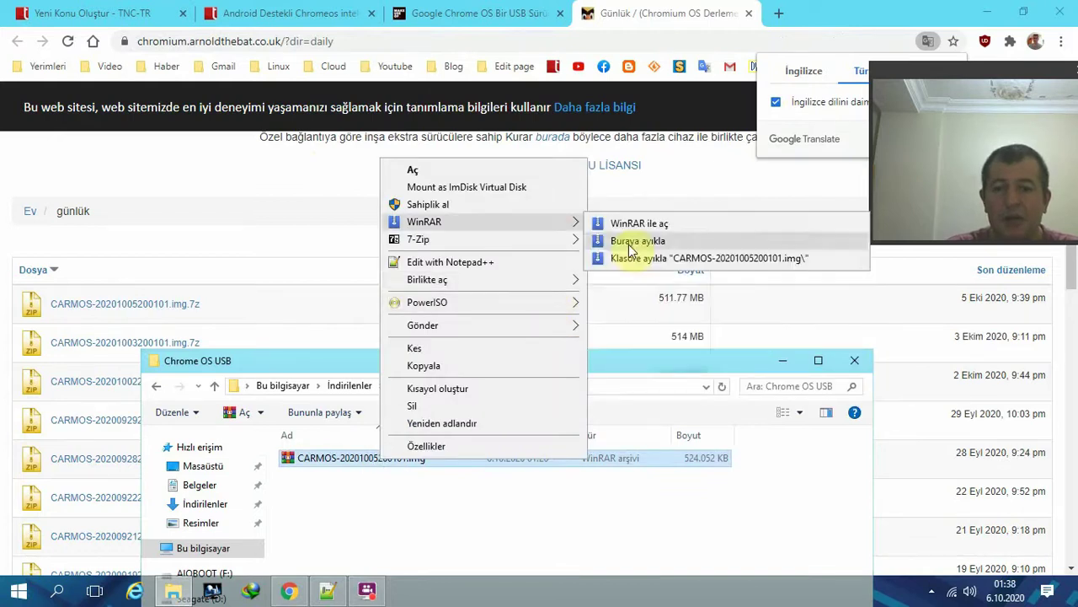
click(858, 362)
click(858, 363)
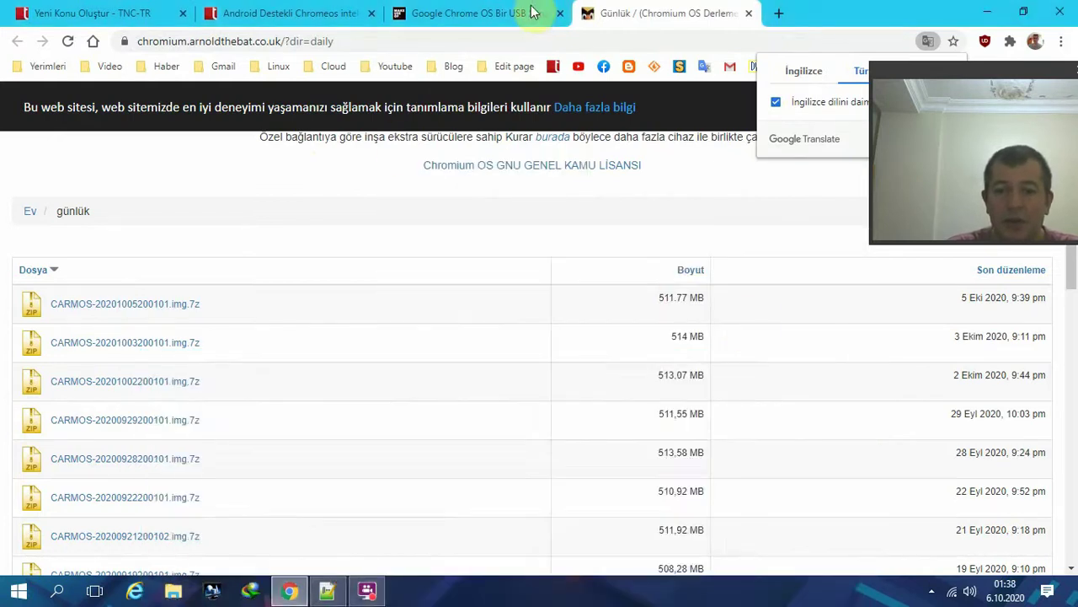
Return to the MakeUseOf article and view the list of requirements for running Chrome OS from a USB drive
click(459, 12)
scroll(5, 286, up, 10)
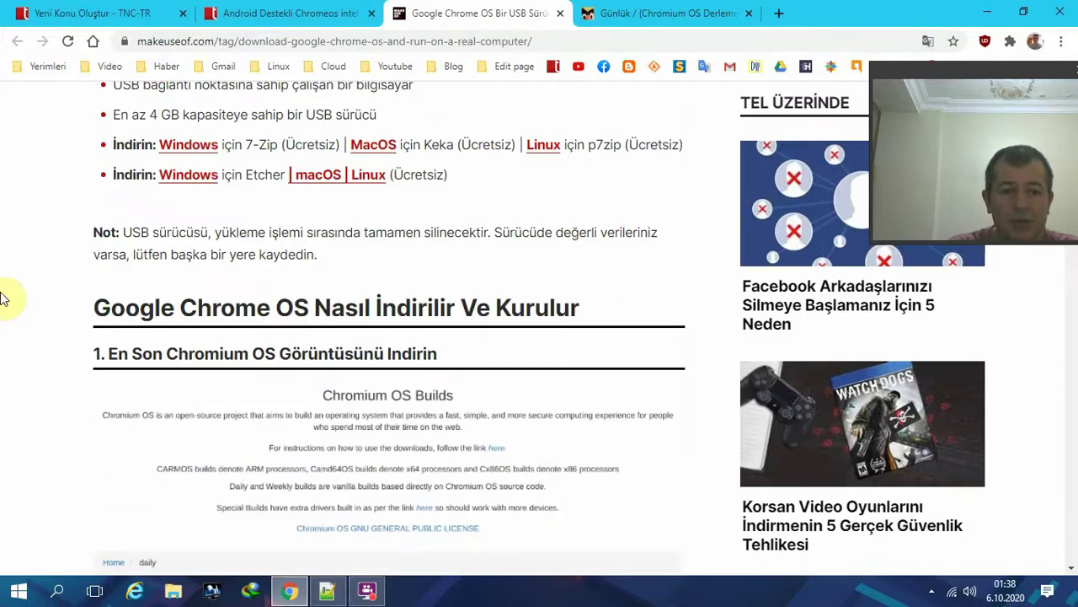
scroll(53, 250, up, 2)
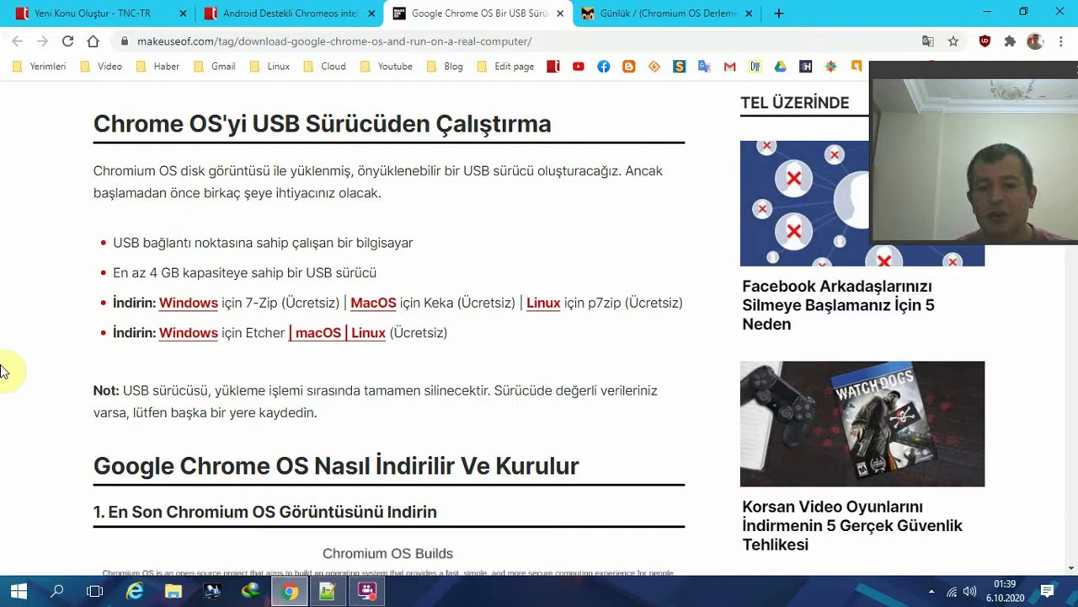
click(988, 12)
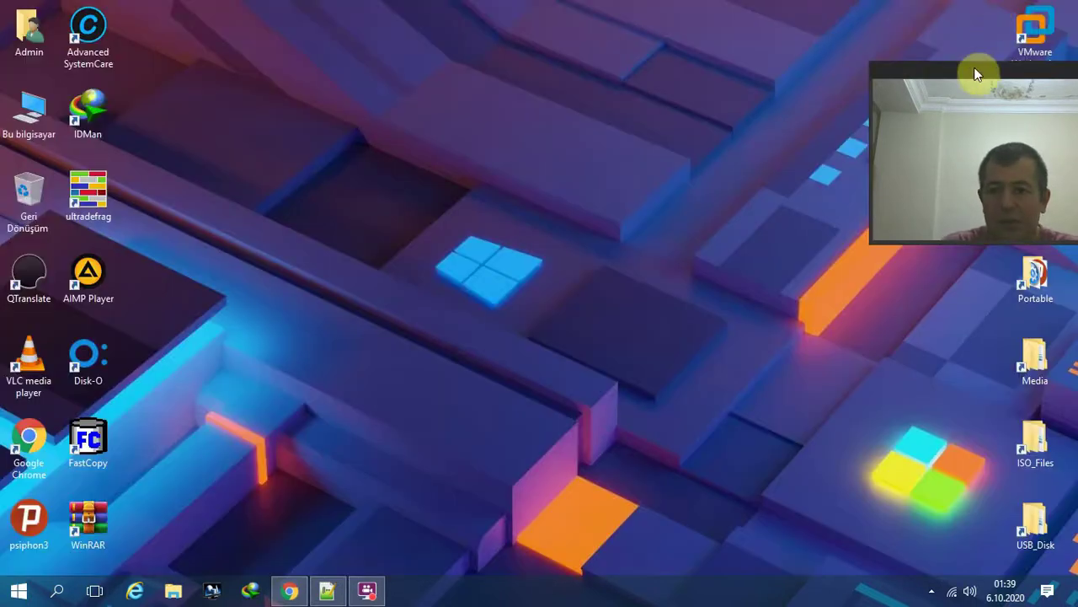
drag(974, 69, 965, 93)
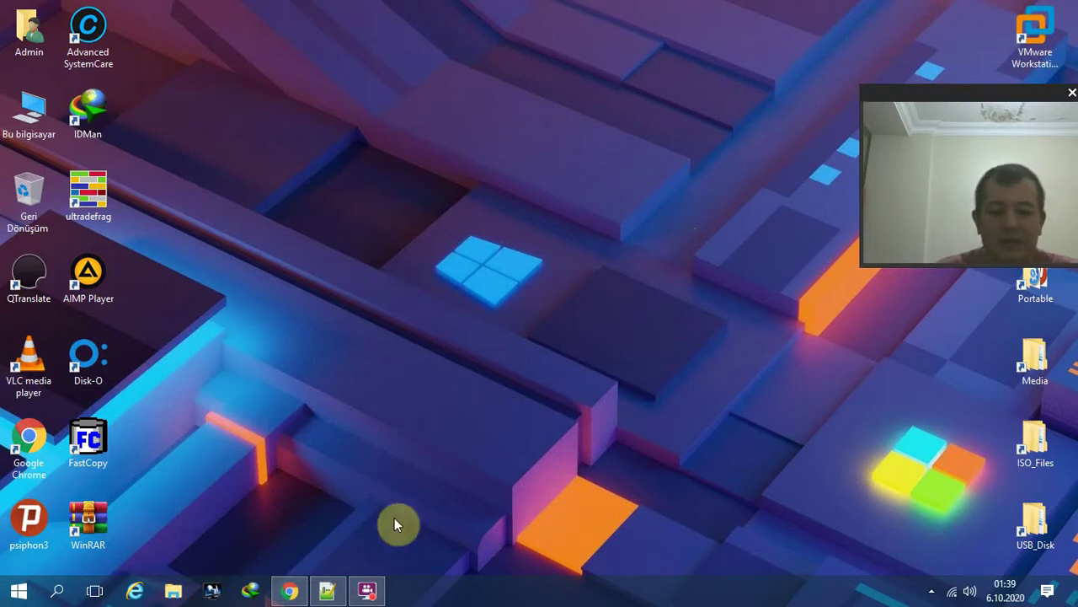
click(289, 590)
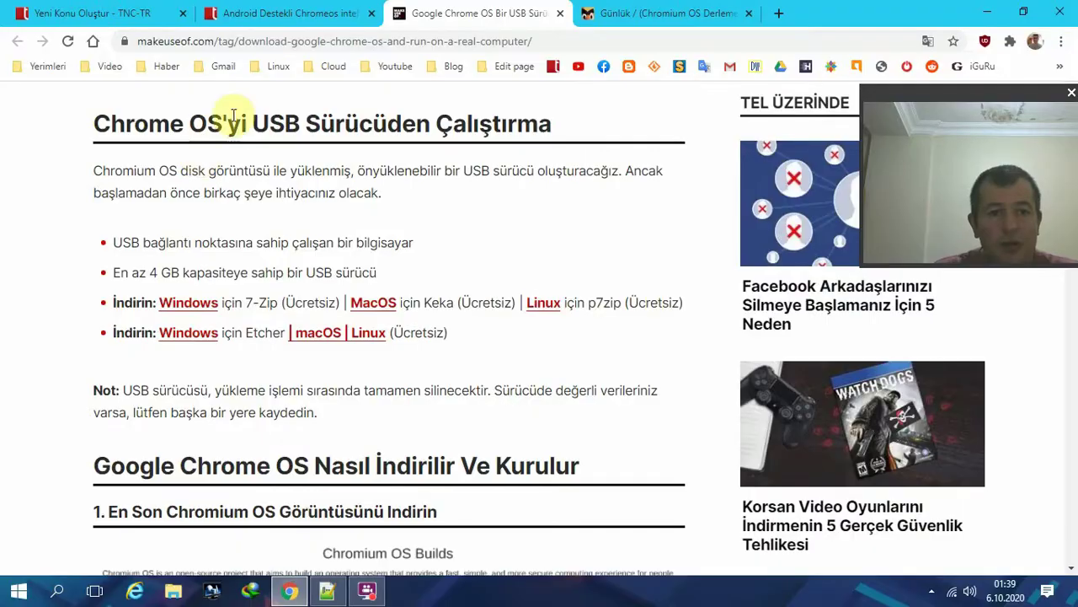
Examine the TNC-TR forum topic on Android-supported ChromeOS for Intel-based PCs, highlighting its title and its web address
click(278, 17)
scroll(17, 312, down, 4)
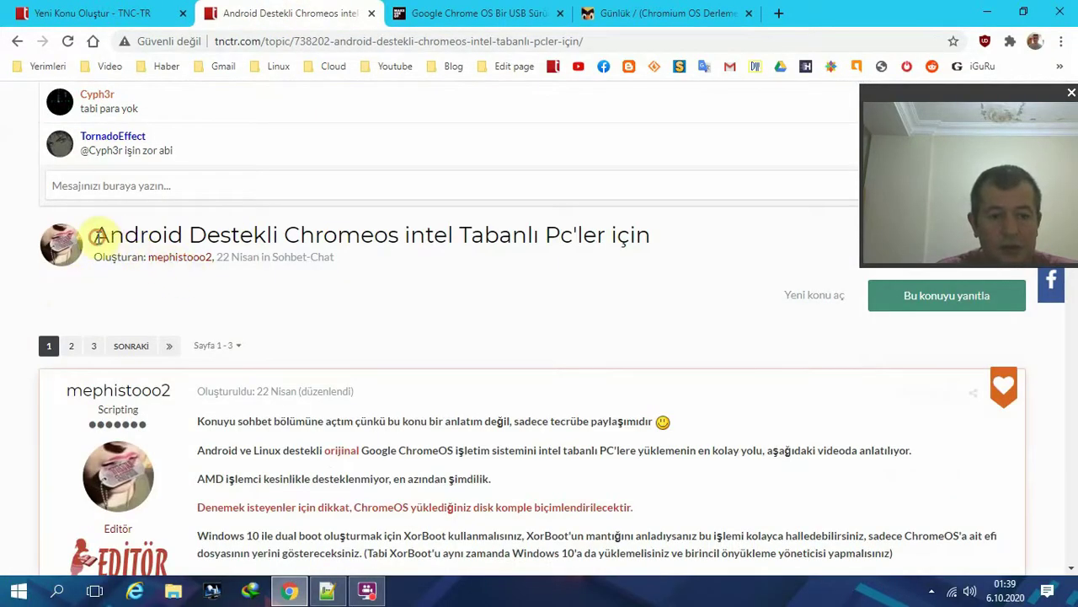
drag(94, 236, 650, 233)
scroll(614, 245, down, 6)
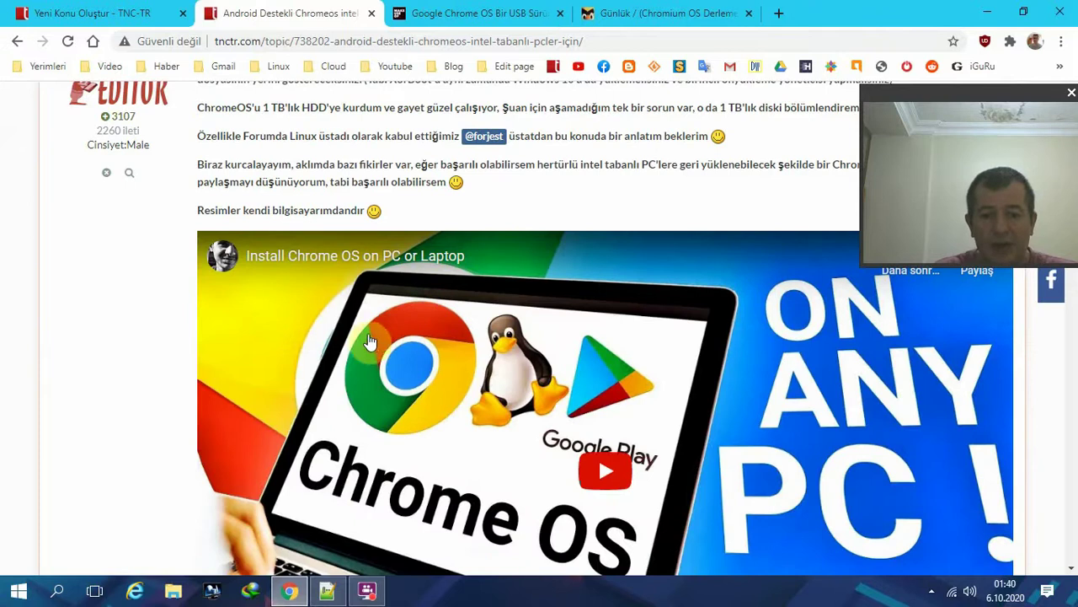
scroll(84, 359, up, 1)
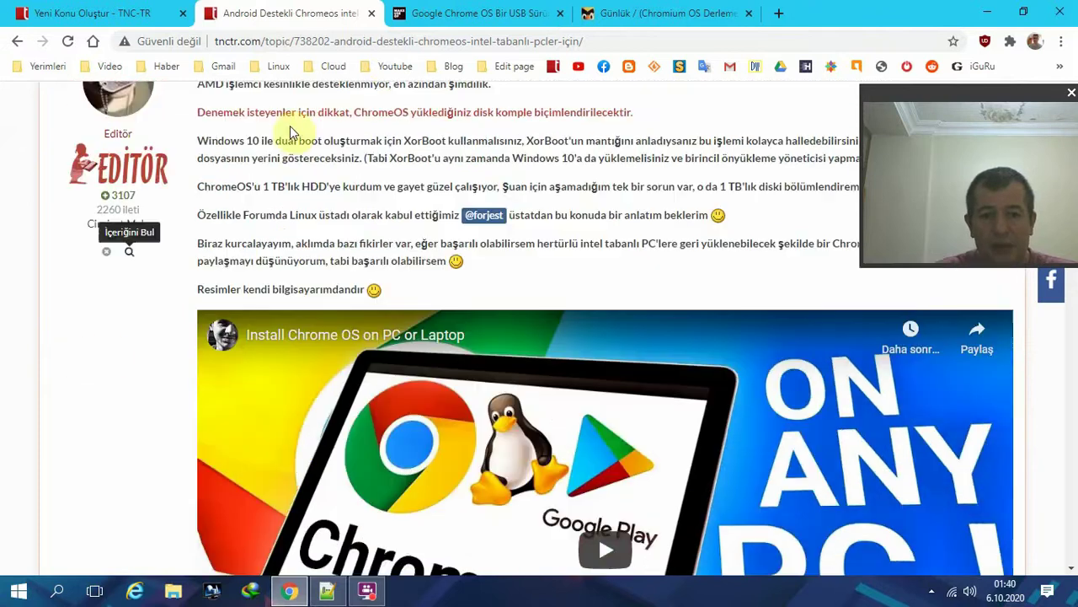
click(375, 41)
scroll(25, 352, up, 2)
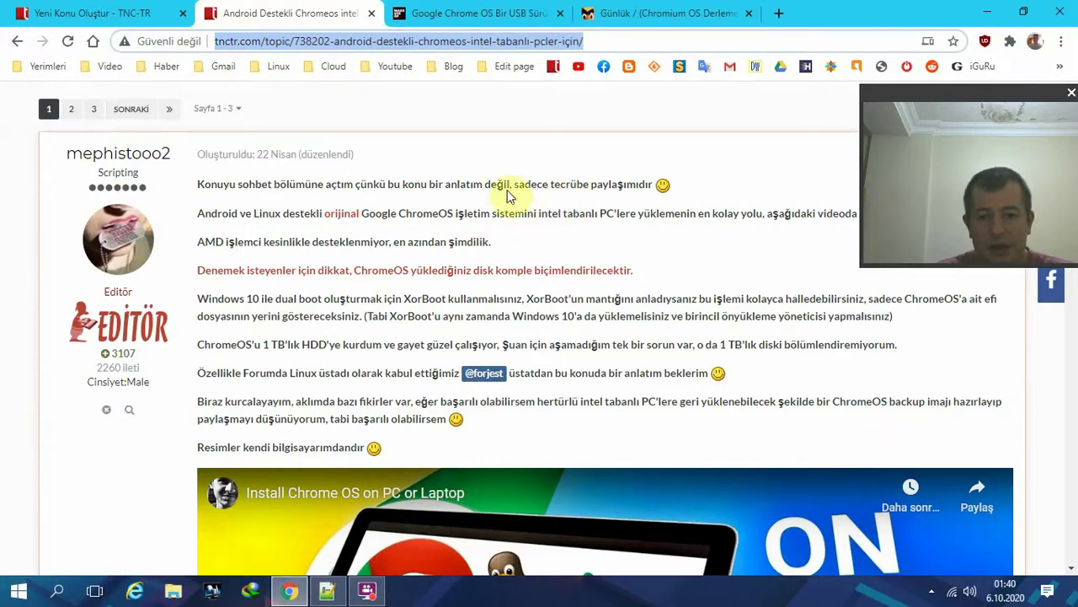
click(94, 10)
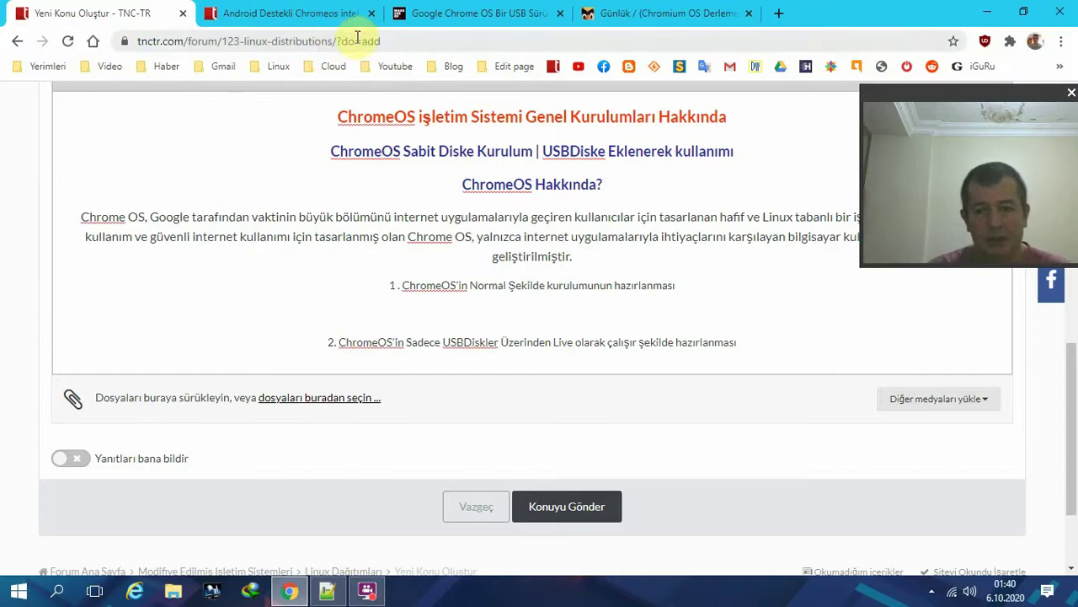
click(274, 13)
click(410, 42)
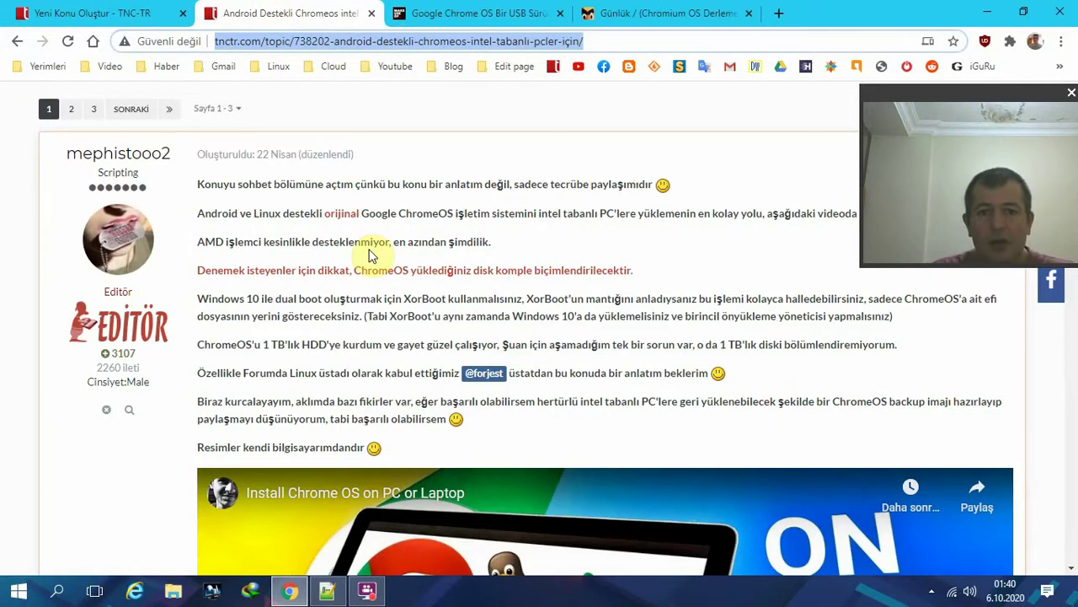
Review the new forum topic draft, highlighting the USB live preparation line and the normal ChromeOS installation line in turn
click(72, 13)
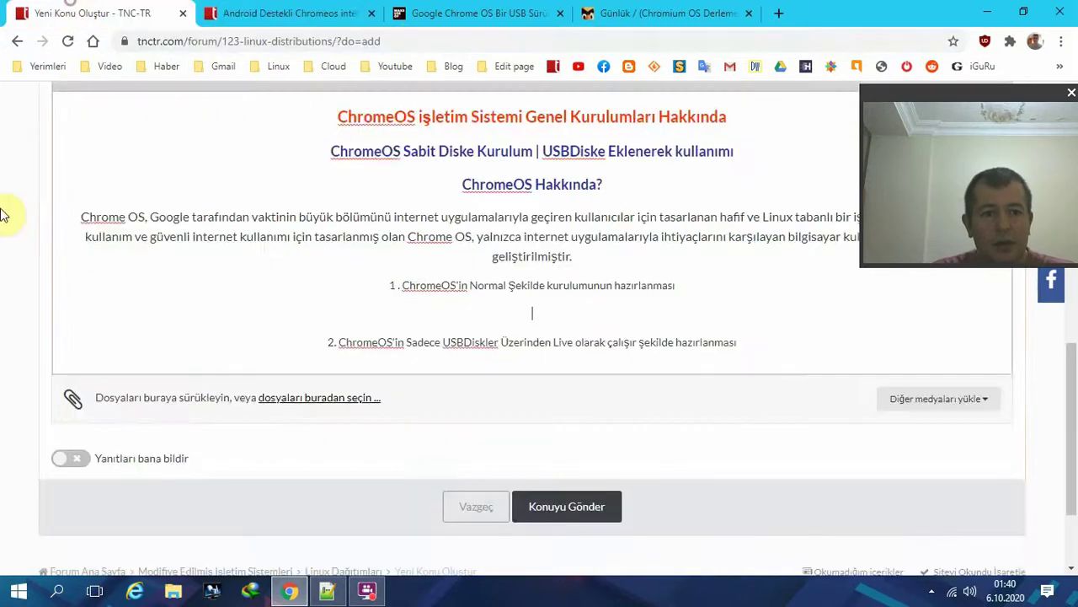
scroll(5, 236, up, 1)
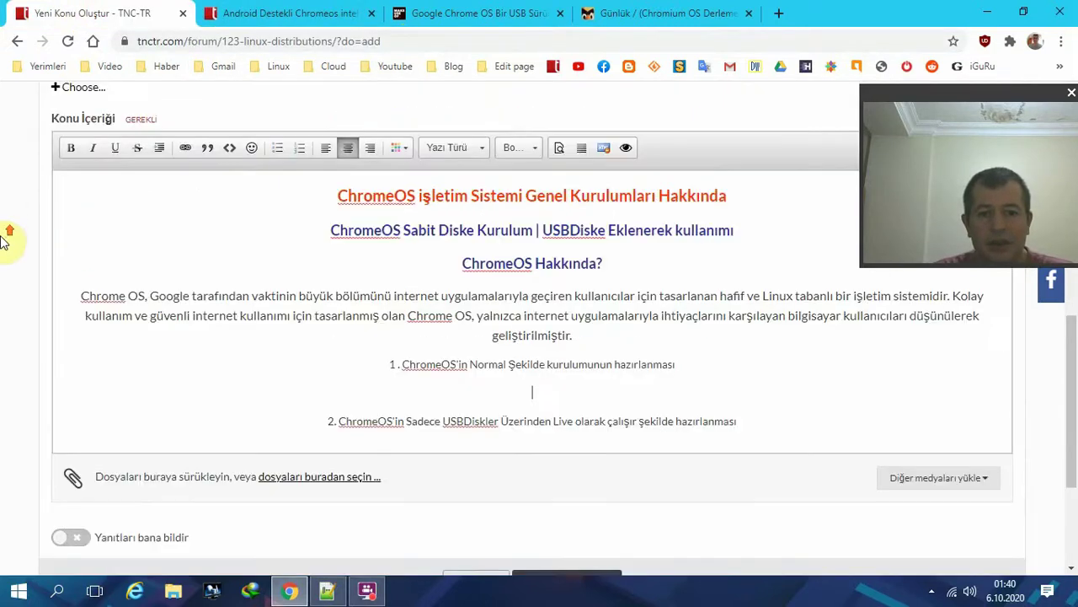
scroll(455, 333, down, 1)
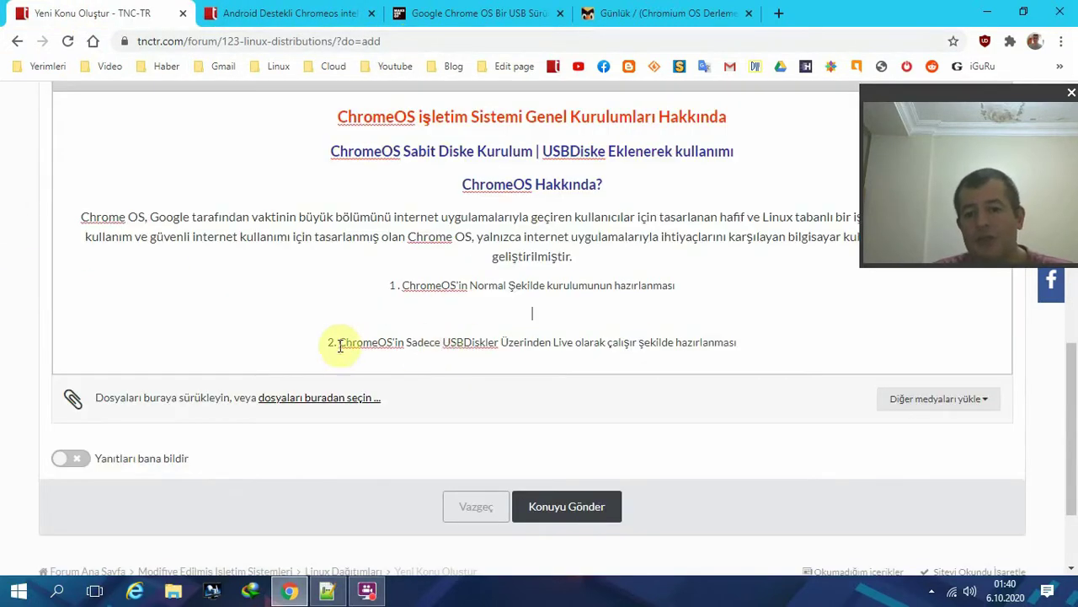
drag(296, 345, 859, 344)
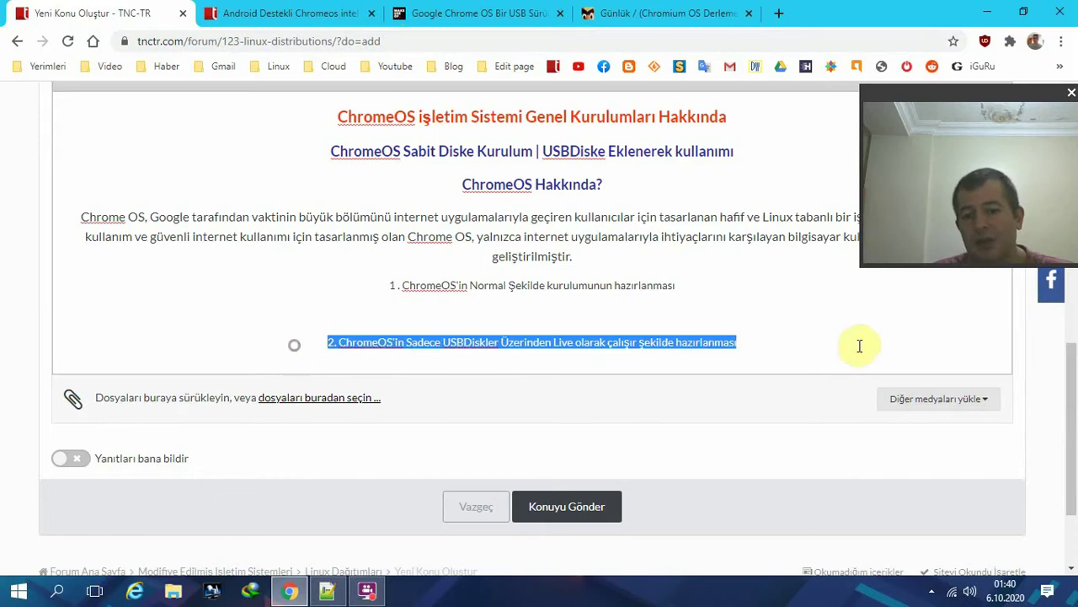
click(385, 293)
drag(385, 293, 705, 293)
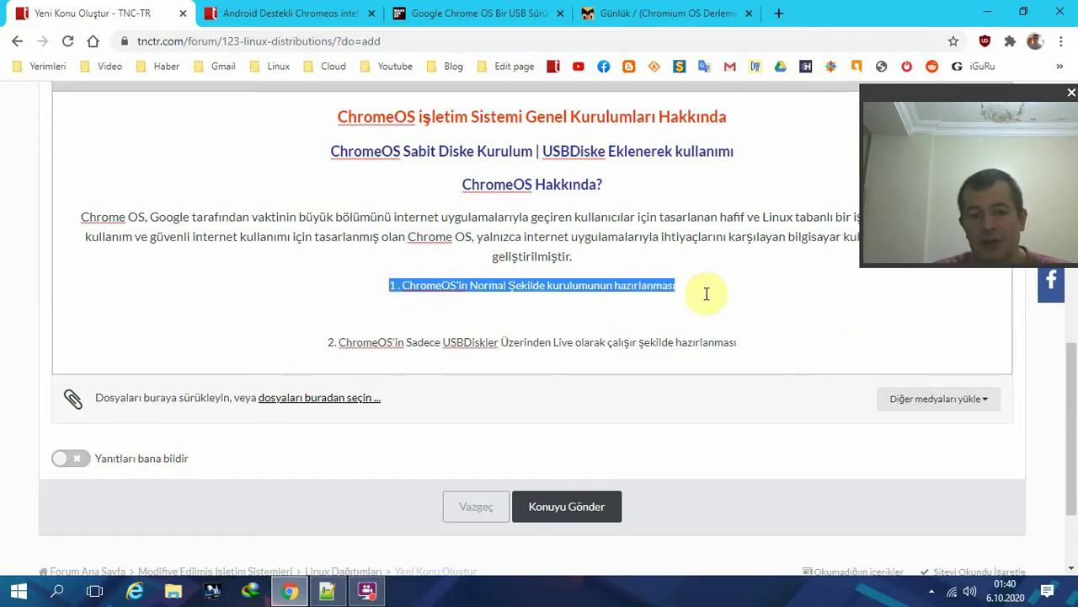
click(706, 293)
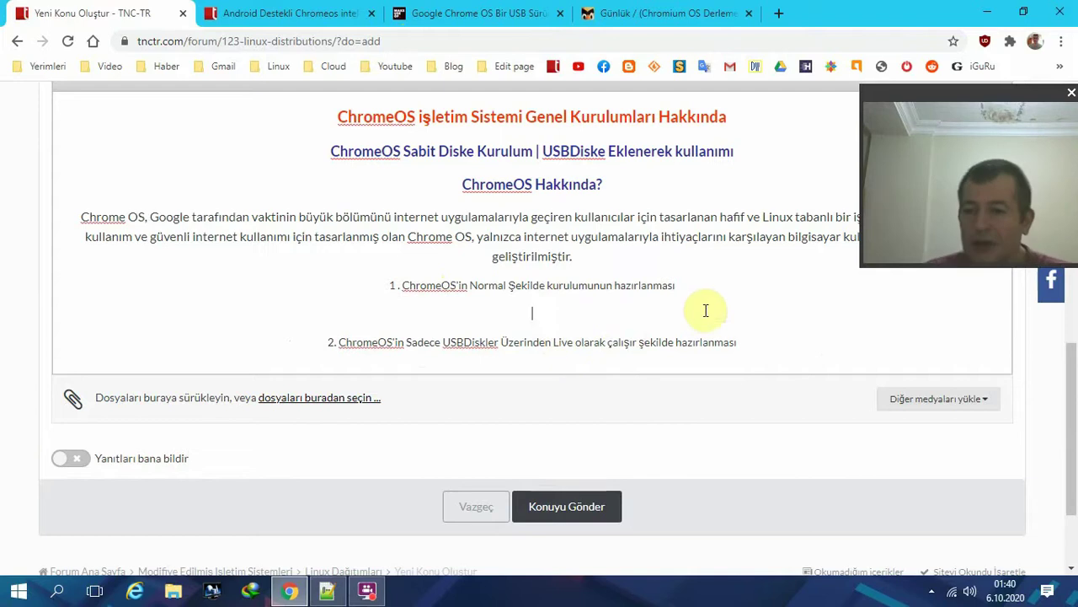
Minimize Chrome, switch to the ChromeOS tools list in Notepad++ and move its window to the upper part of the desktop
click(985, 13)
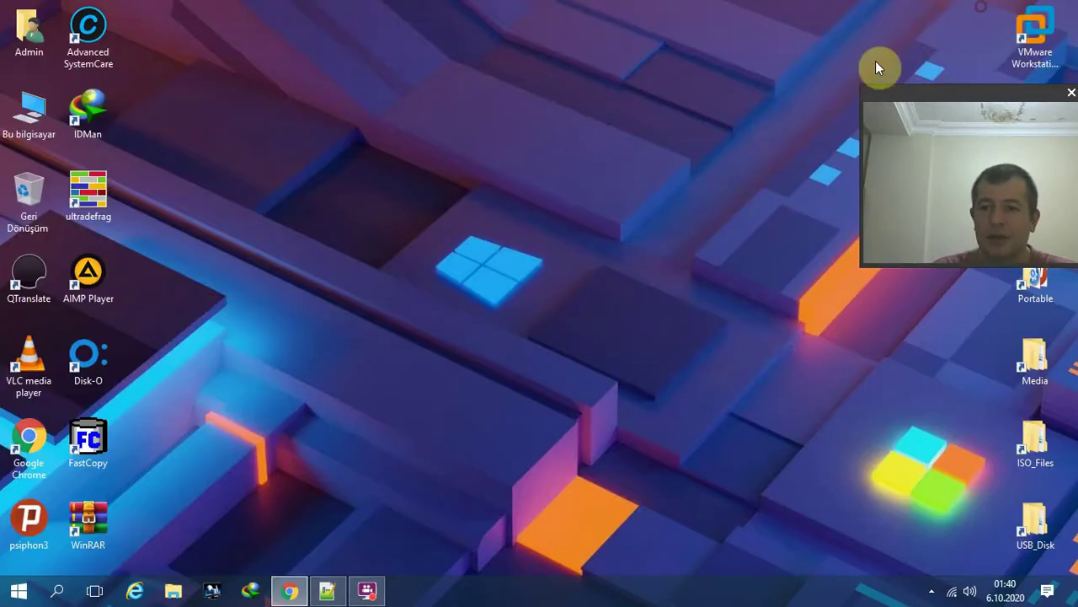
click(325, 590)
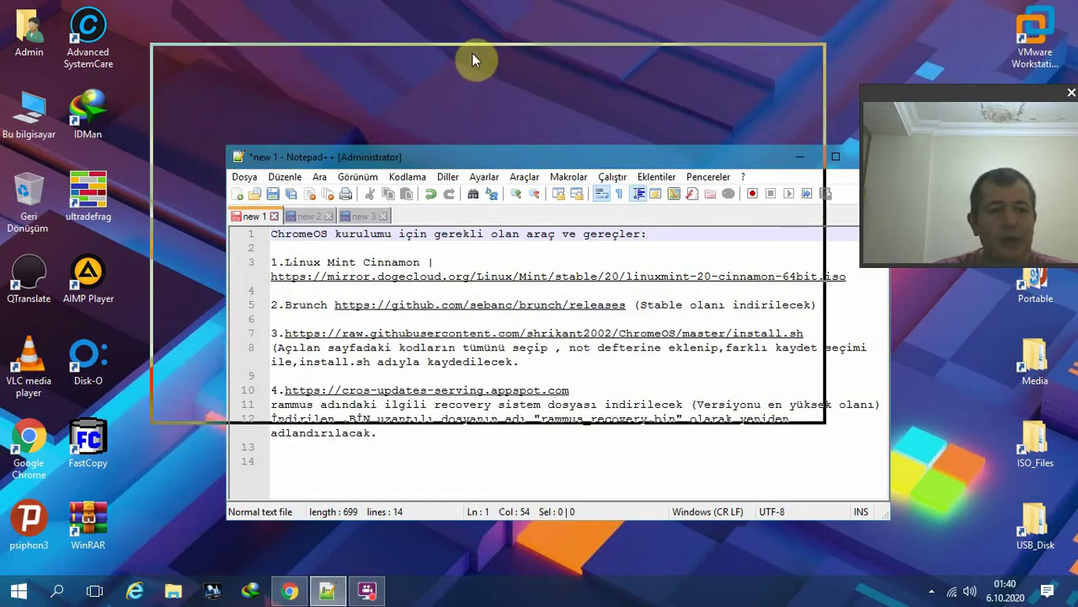
drag(471, 60, 477, 23)
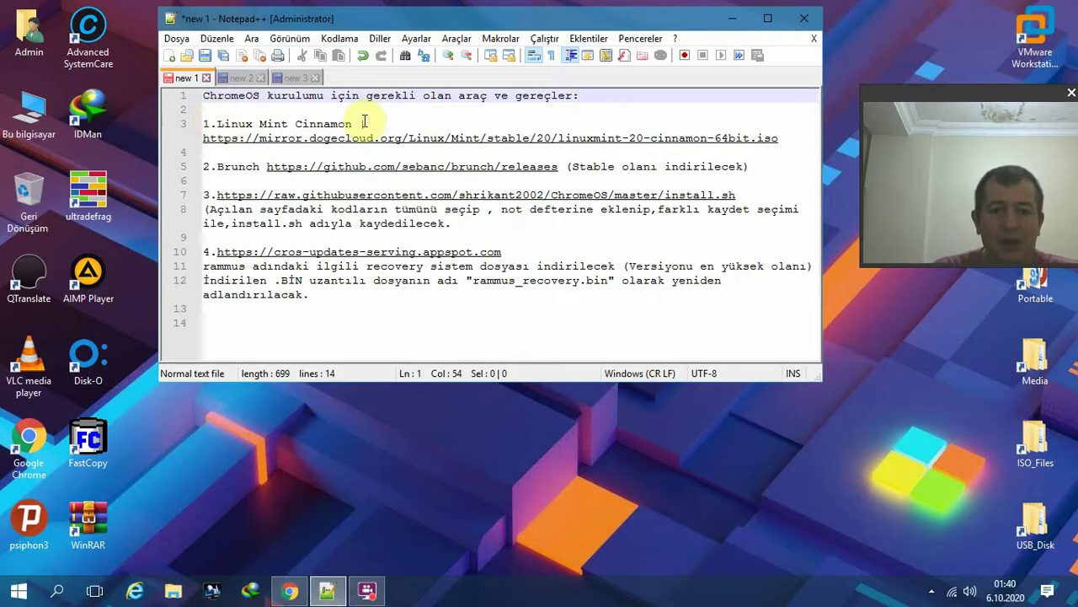
Highlight the Linux Mint Cinnamon entry in the tools list and copy its linuxmint-20-cinnamon-64bit.iso download address
drag(352, 124, 221, 124)
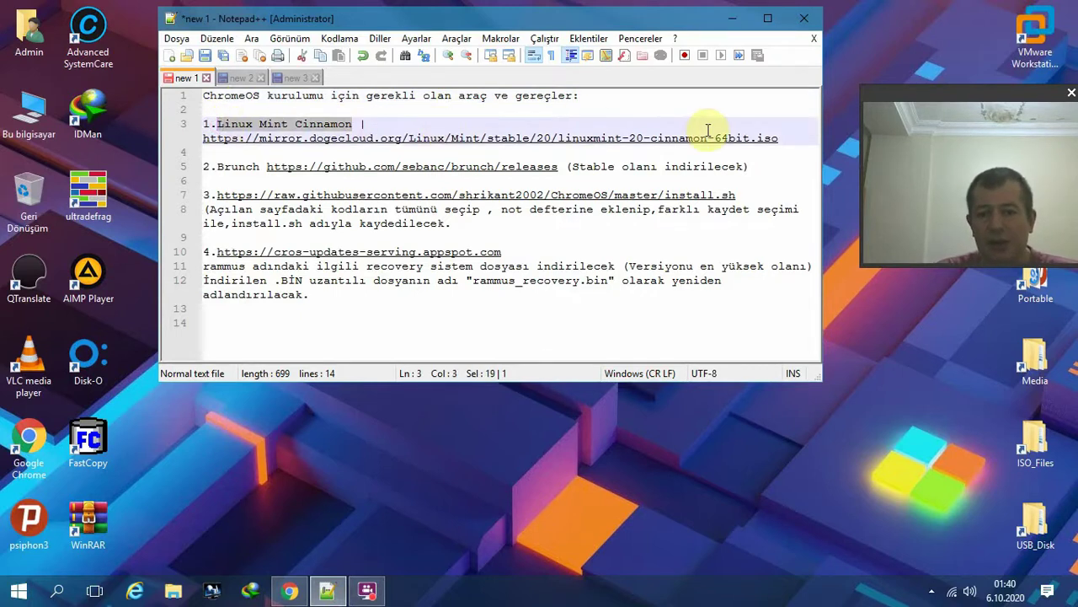
drag(779, 138, 201, 138)
right_click(251, 139)
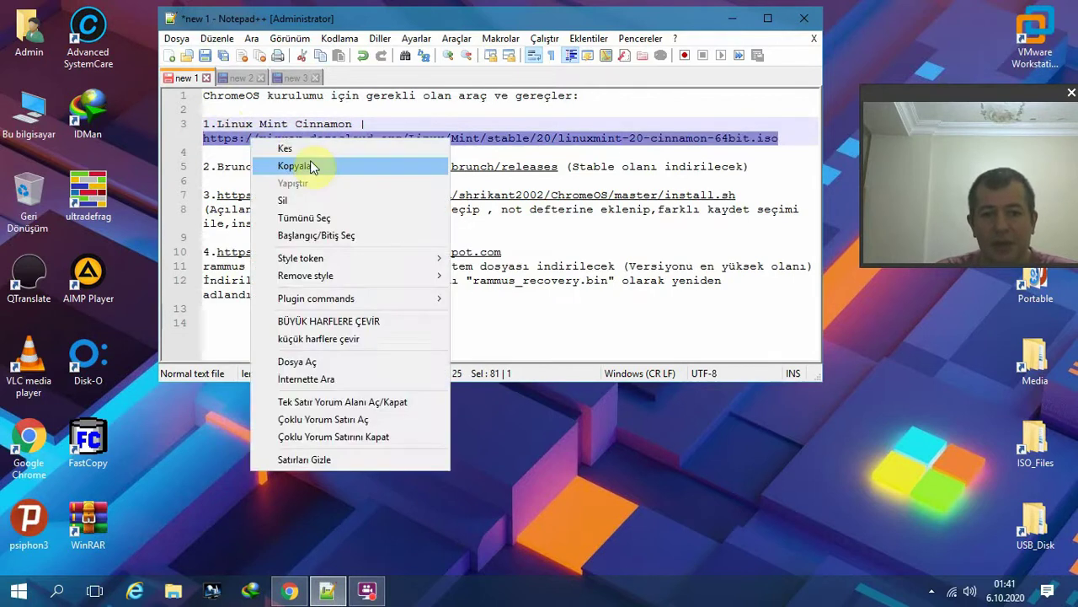
click(310, 166)
Load the copied Linux Mint ISO address in a new Chrome tab, and cancel the download after checking its file details
click(289, 590)
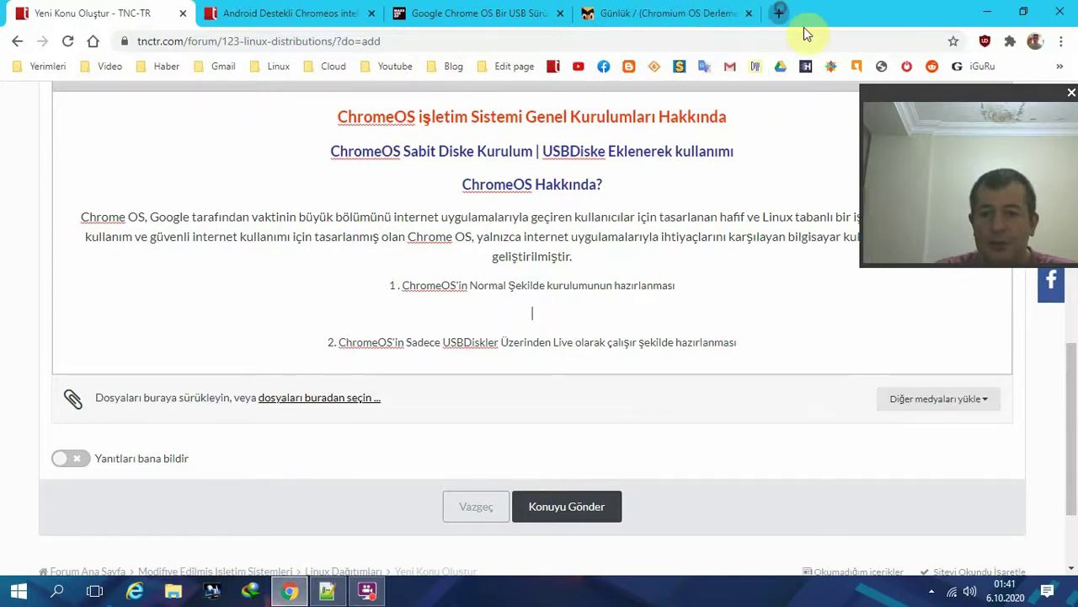
click(779, 13)
right_click(778, 40)
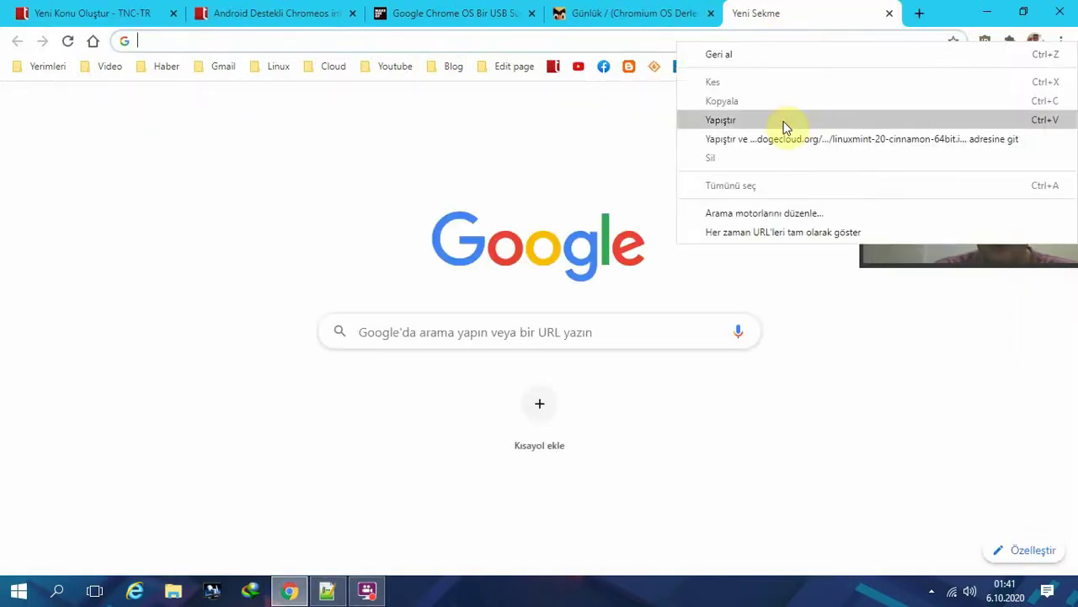
click(784, 126)
key(Return)
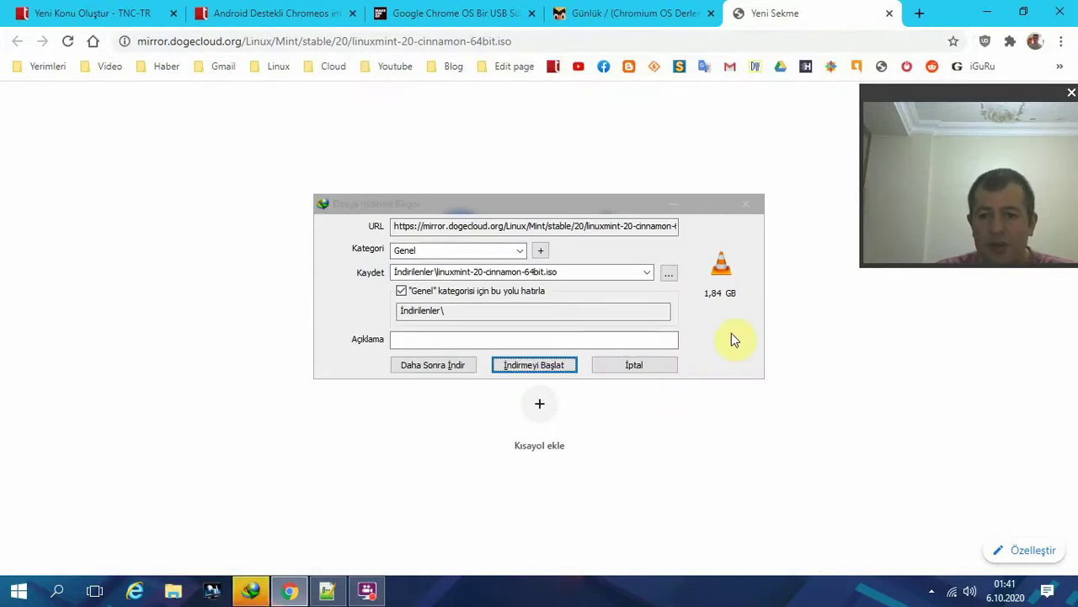
click(575, 272)
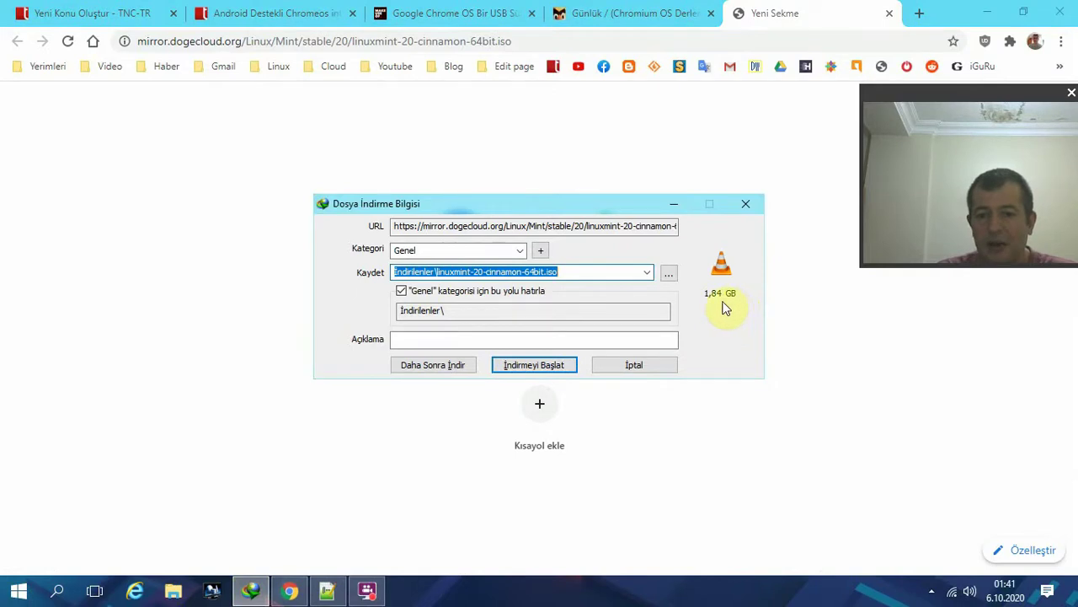
click(637, 371)
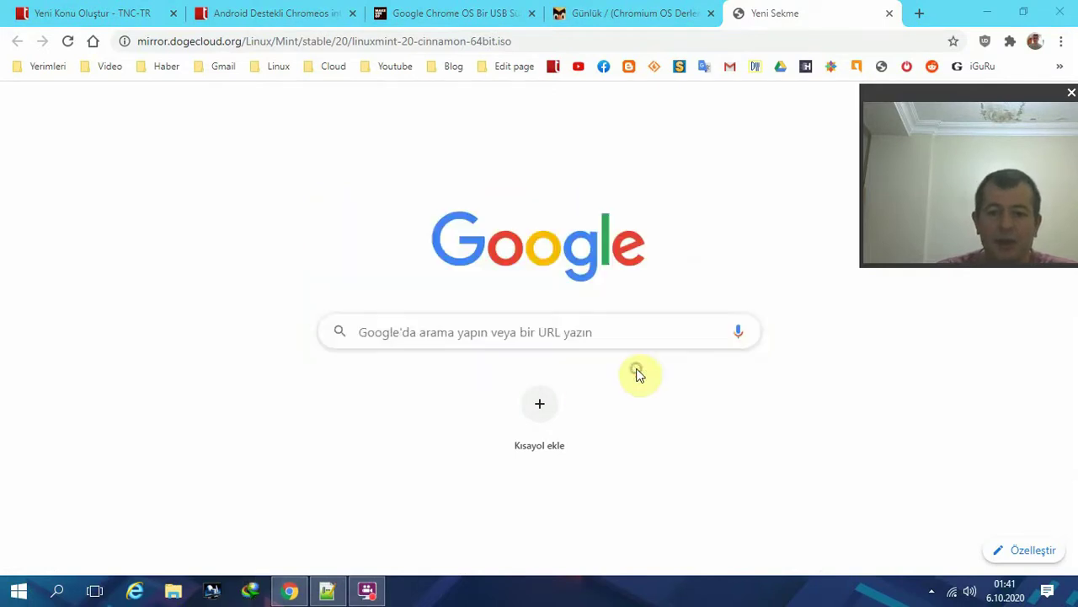
Copy the Brunch releases address from the Notepad++ tools list and highlight the note about downloading the stable version
click(327, 590)
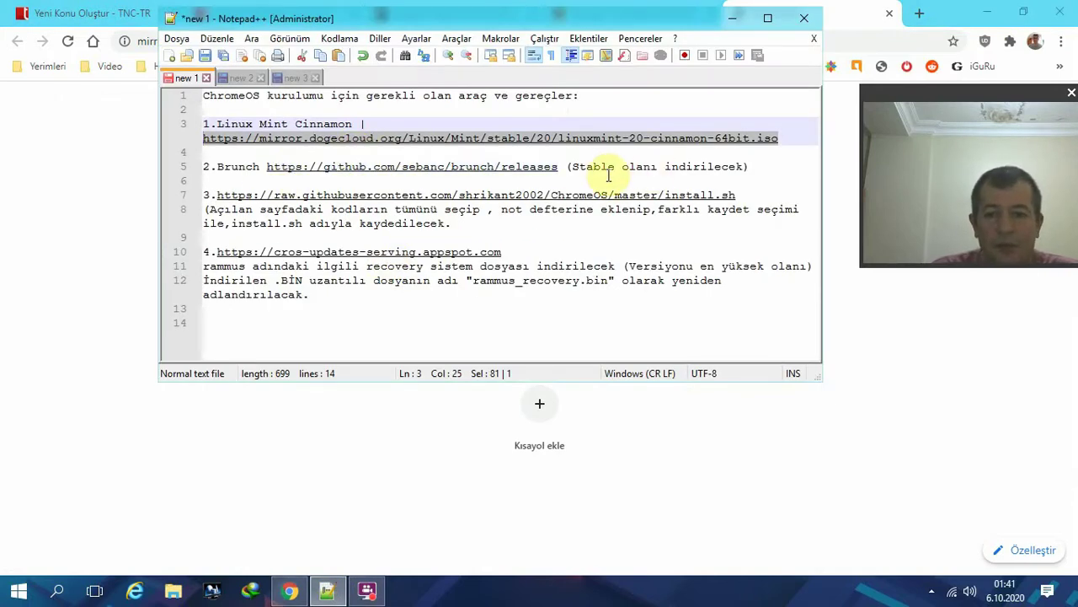
drag(558, 166, 268, 166)
right_click(333, 167)
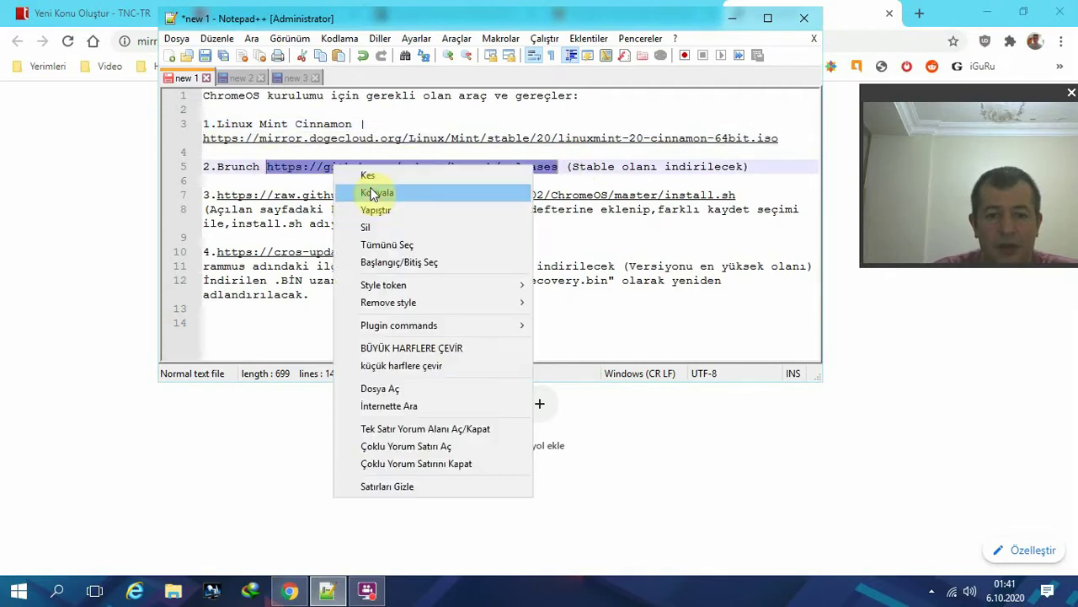
click(369, 187)
drag(566, 166, 749, 167)
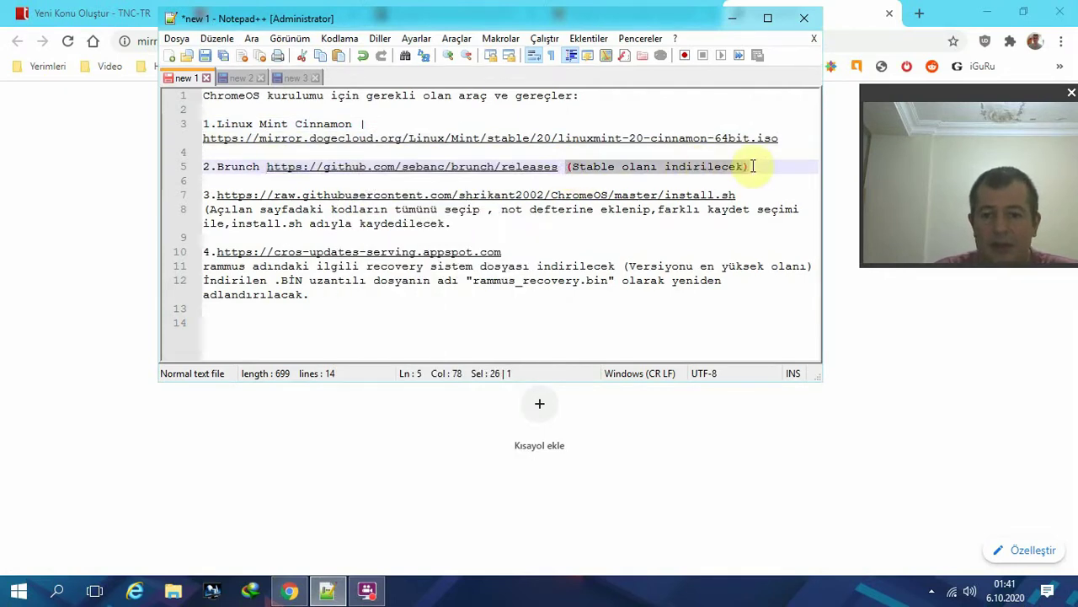
Move the Notepad++ window down clear of Chrome's address field and load the copied Brunch releases page in the current tab
drag(661, 20, 696, 314)
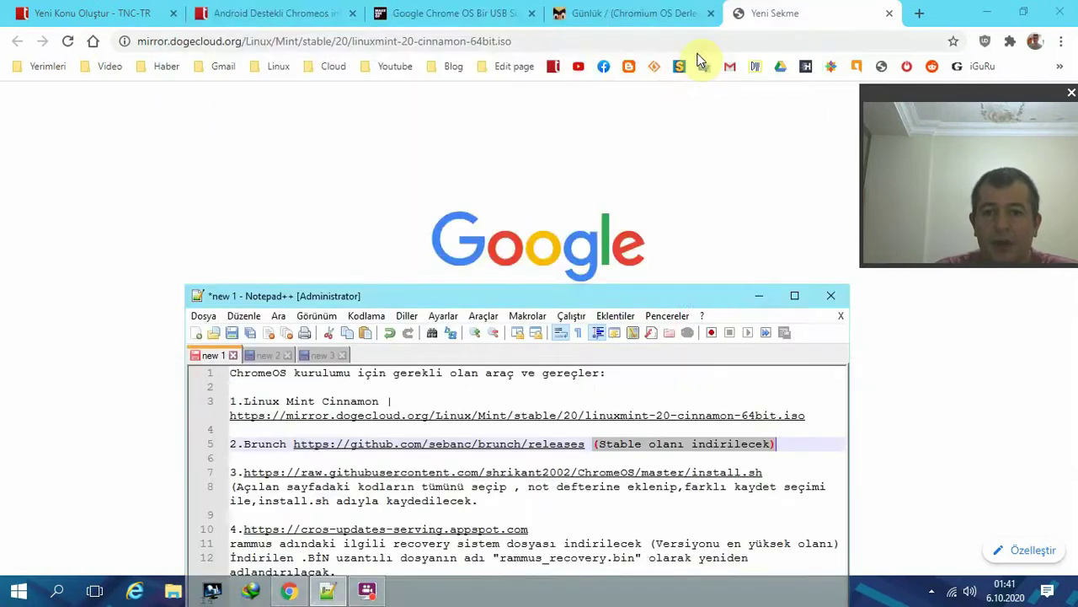
click(745, 40)
right_click(742, 44)
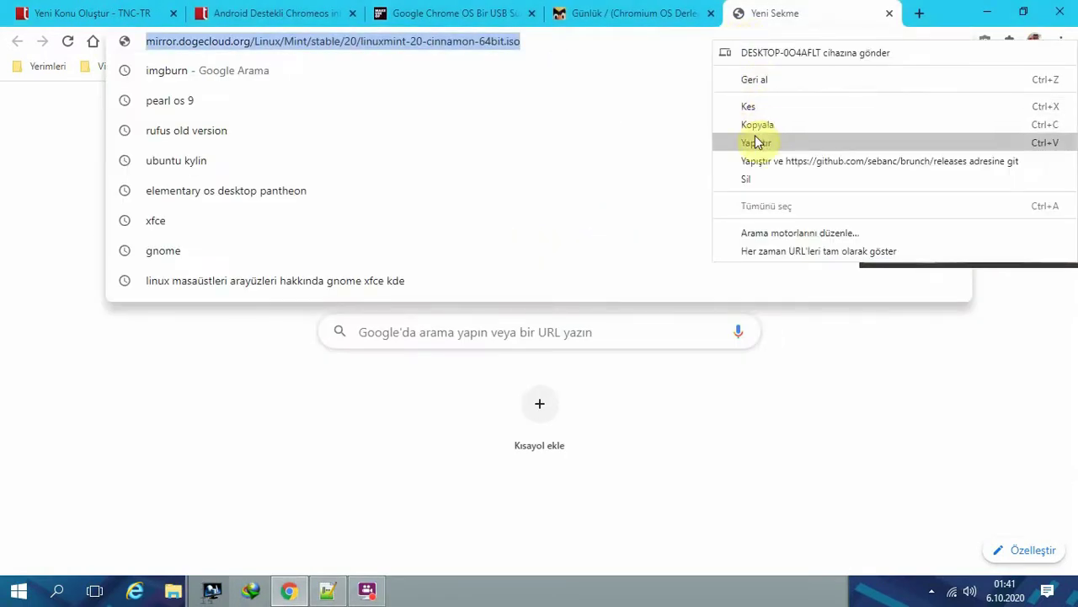
click(753, 139)
key(Return)
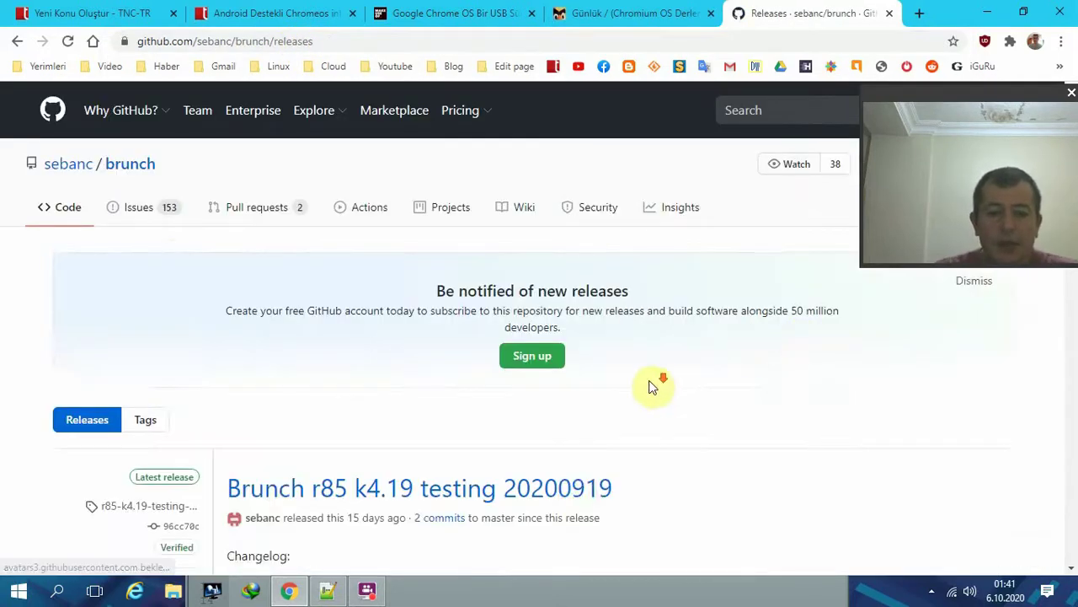
Find the Brunch r83 k4.19 stable 20200708 release in the GitHub releases list and open its page
scroll(651, 387, down, 2)
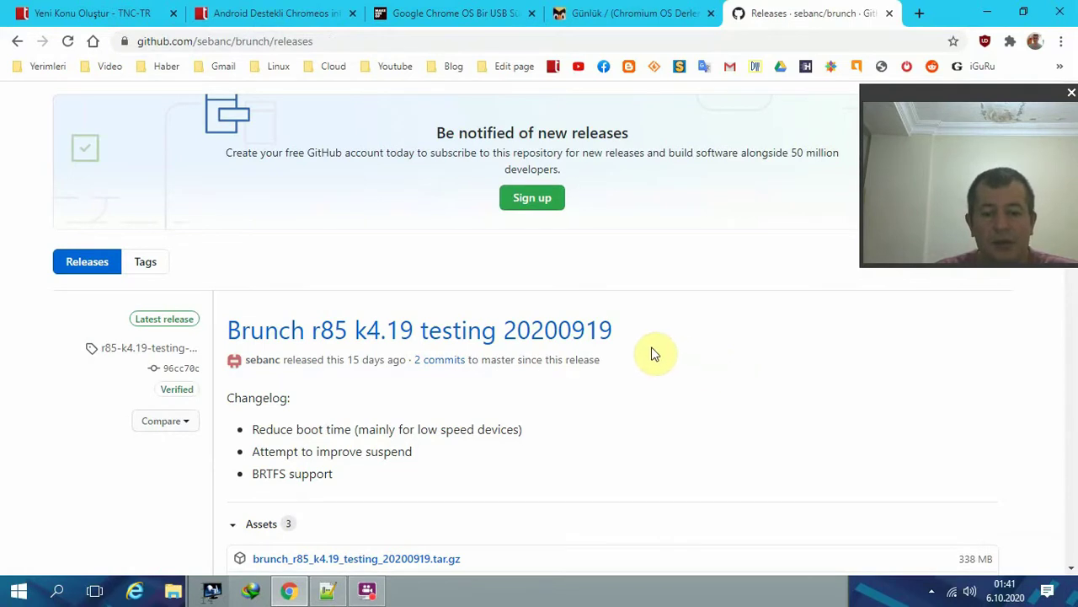
scroll(679, 343, down, 2)
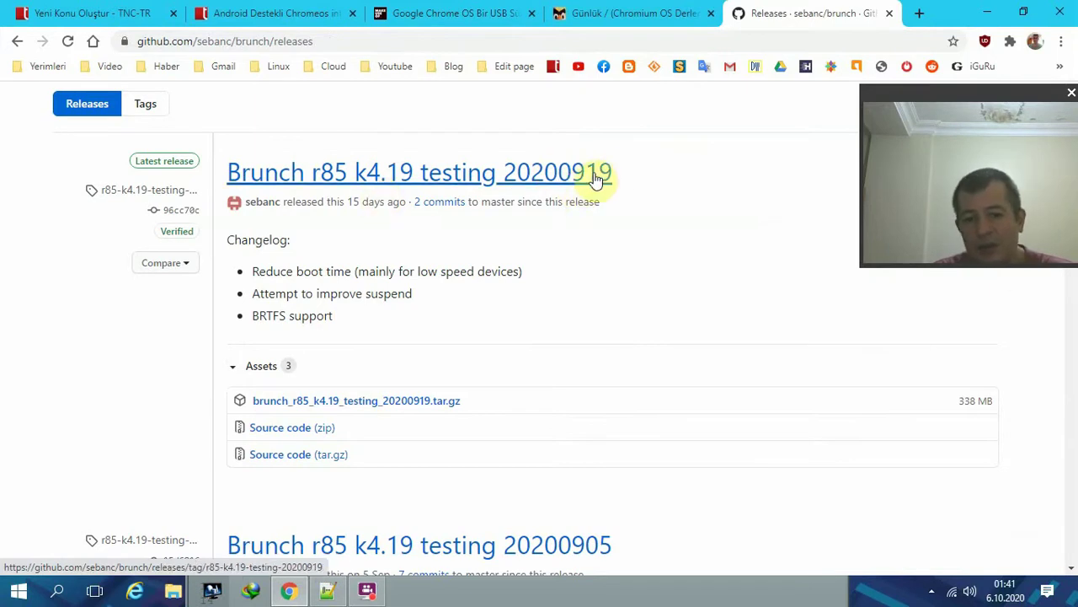
scroll(613, 279, down, 3)
scroll(640, 274, down, 1)
scroll(669, 254, down, 3)
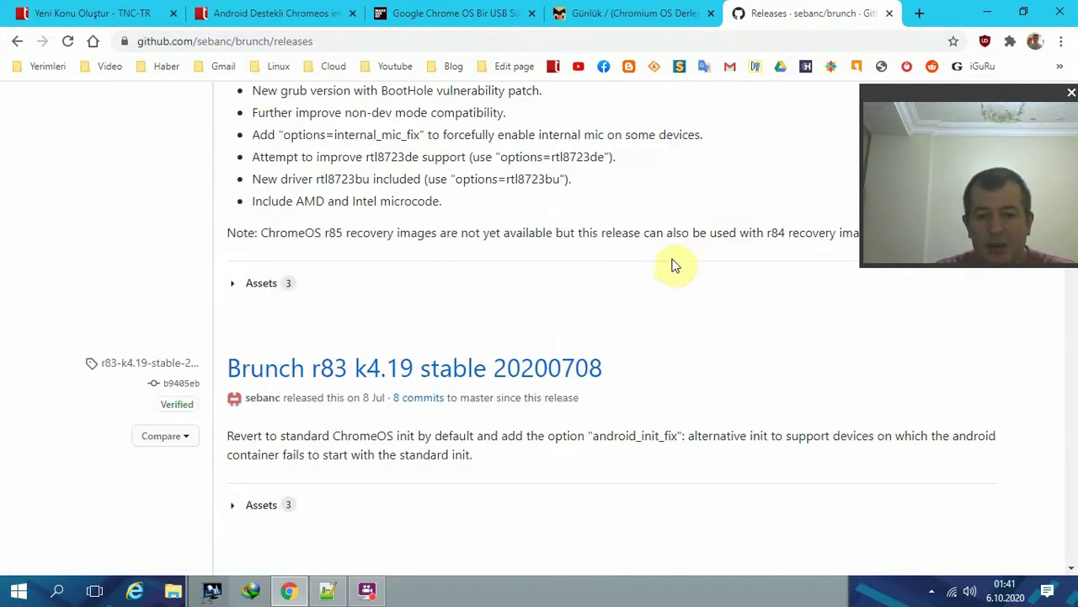
scroll(573, 362, down, 1)
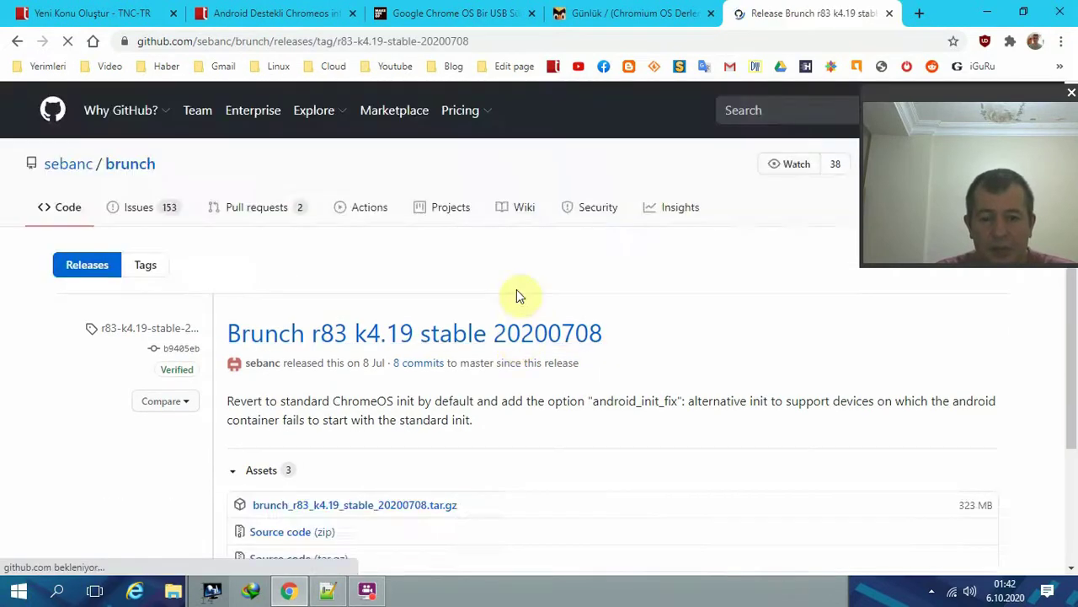
Start an IDM download of brunch_r83_k4.19_stable_20200708.tar.gz from the release assets, and cancel it after checking the file details
scroll(517, 293, down, 2)
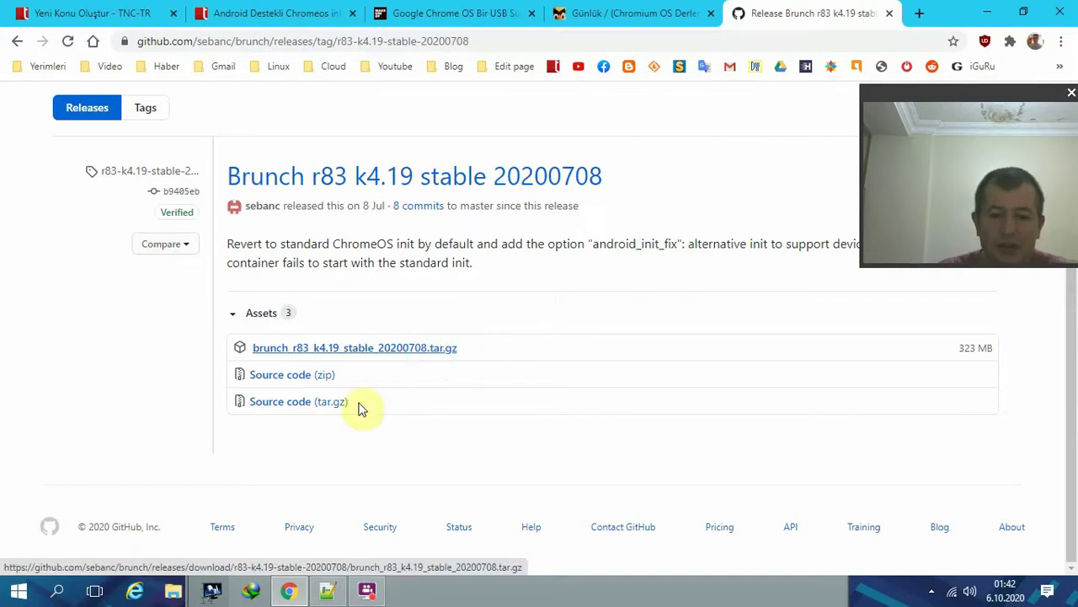
right_click(443, 358)
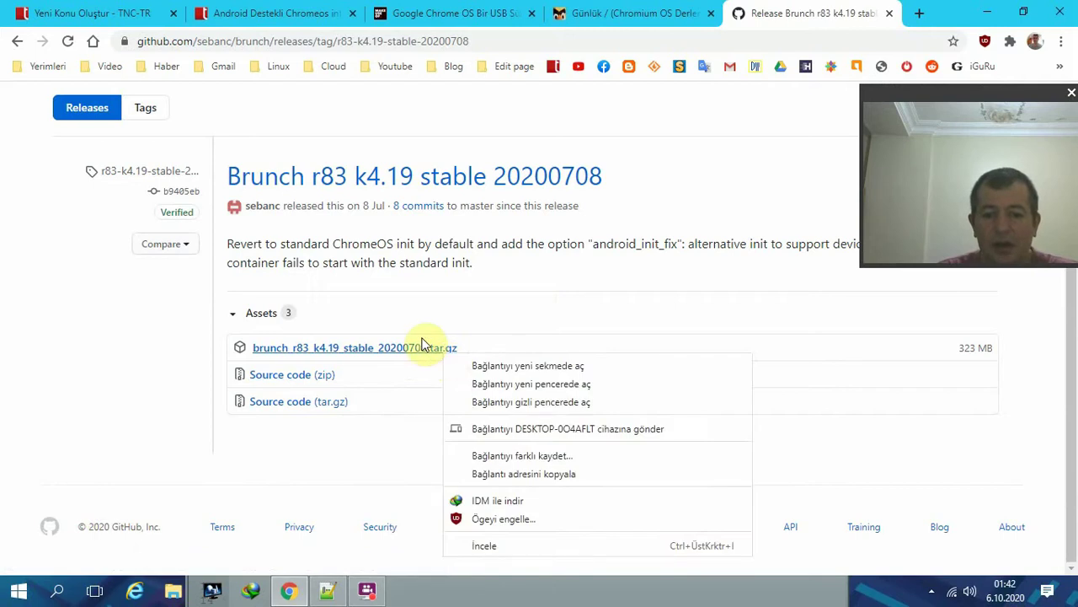
click(503, 504)
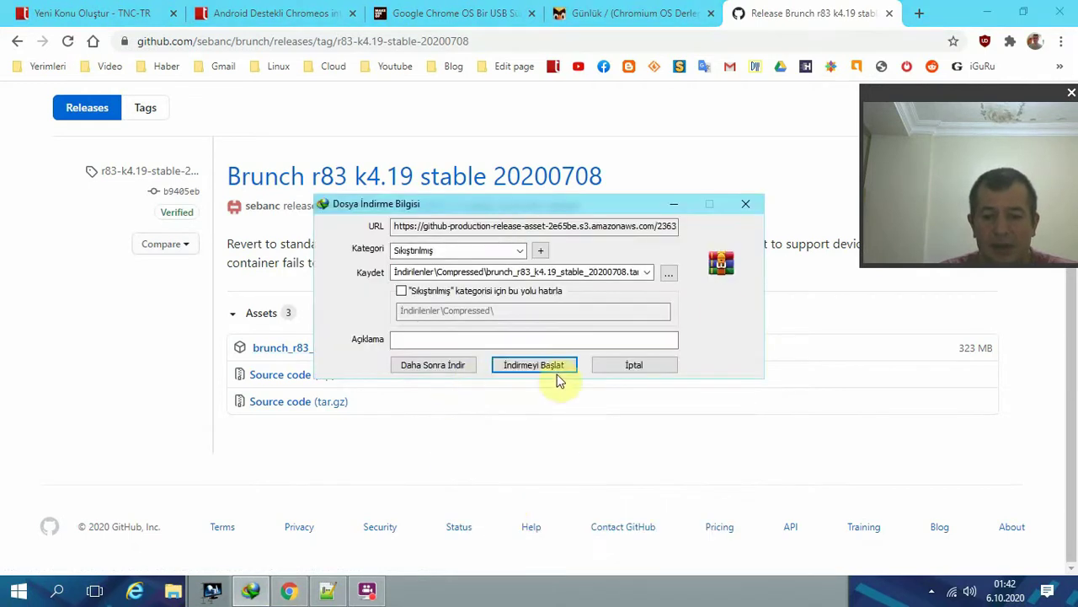
click(637, 373)
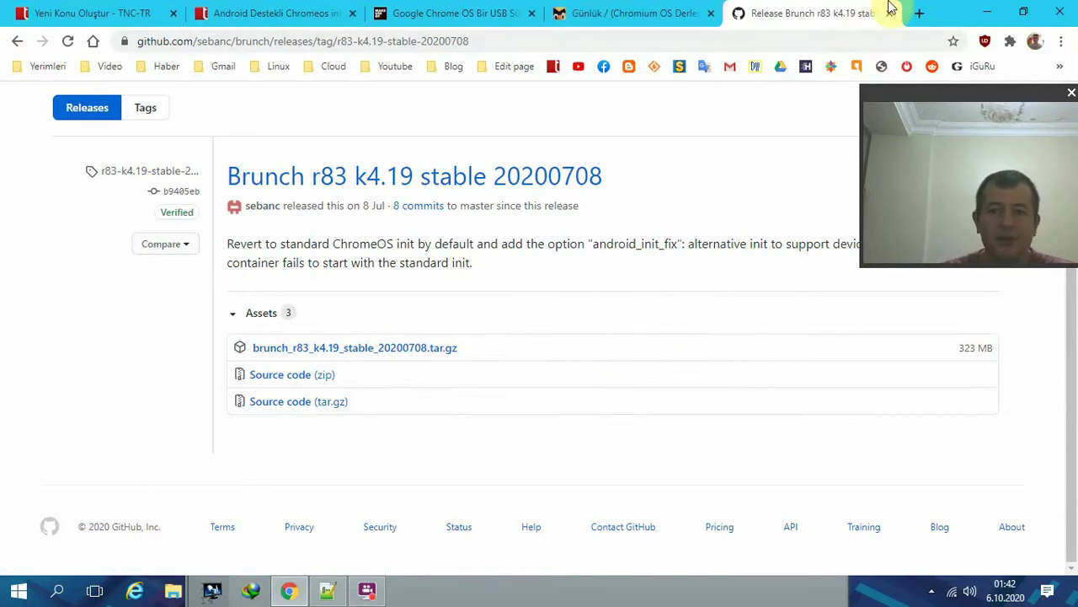
Switch to the Notepad++ tools list, move its window up to show all entries, and copy the raw install.sh address from item 3
click(328, 589)
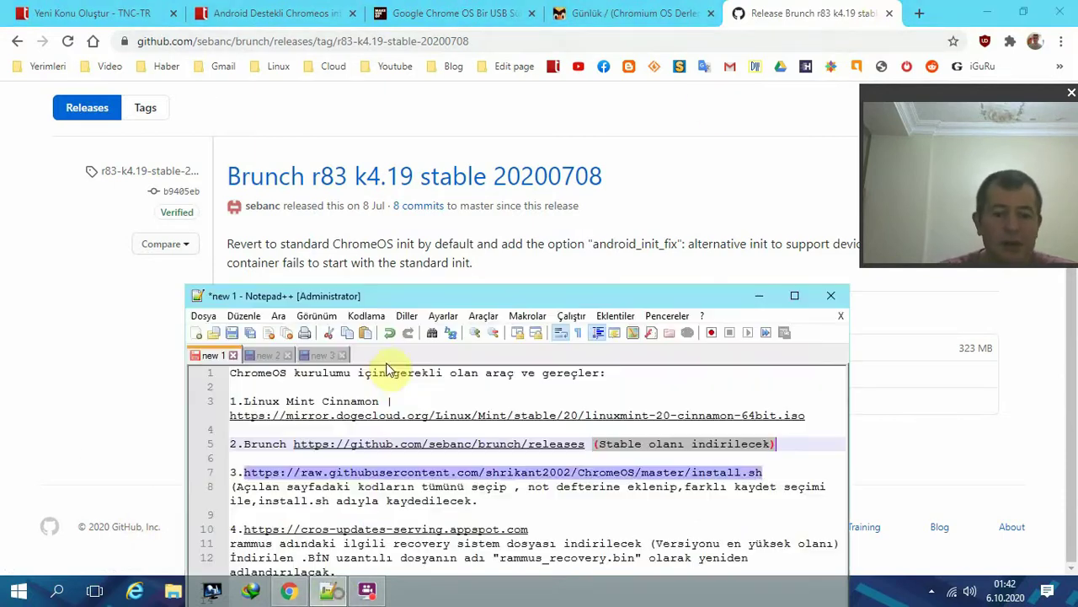
drag(494, 303, 452, 228)
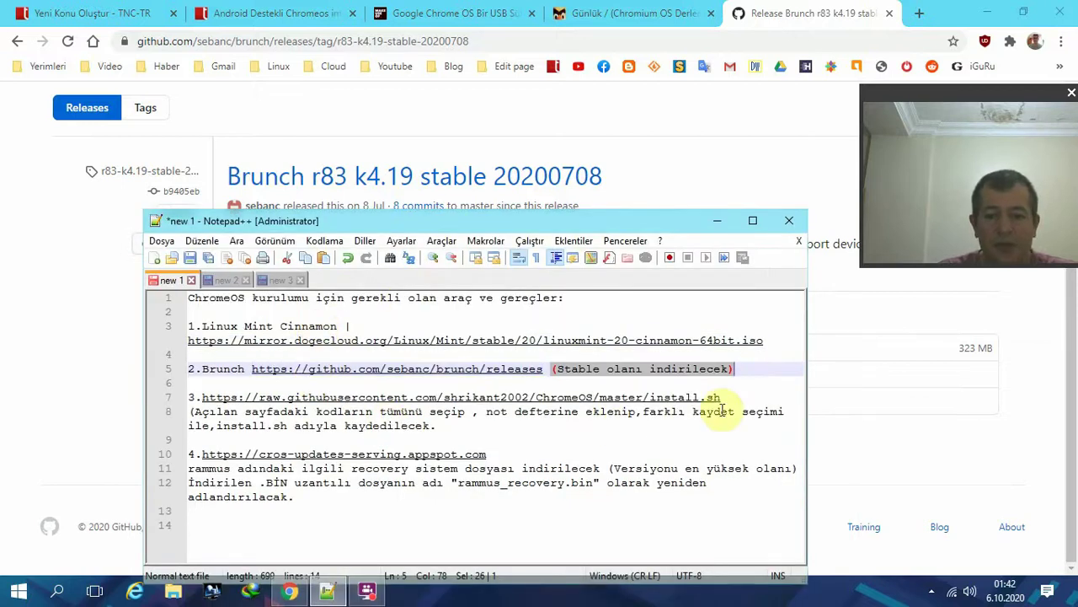
drag(727, 397, 233, 396)
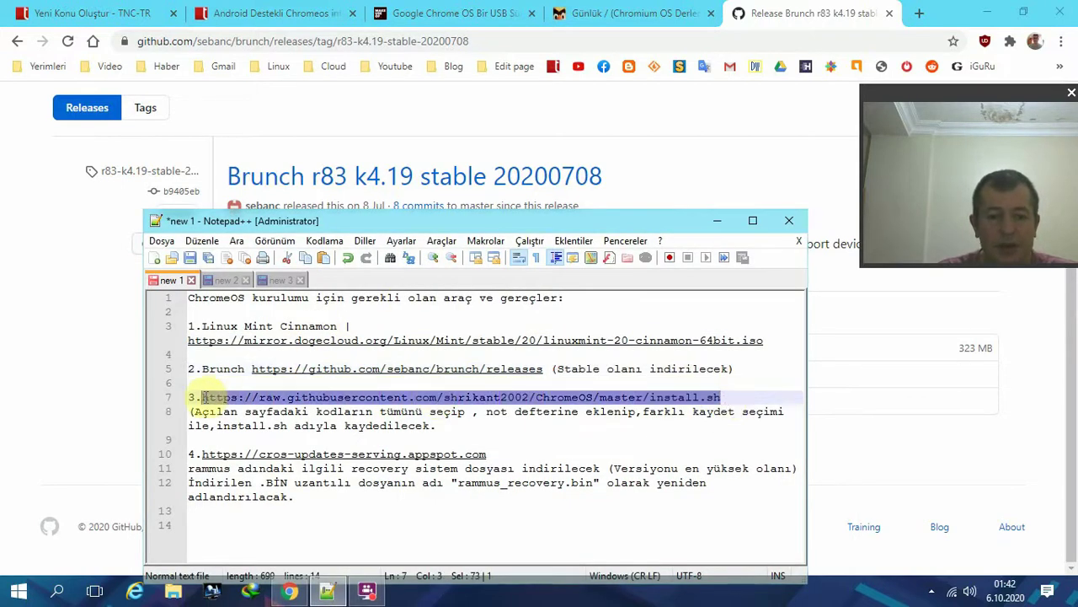
right_click(214, 402)
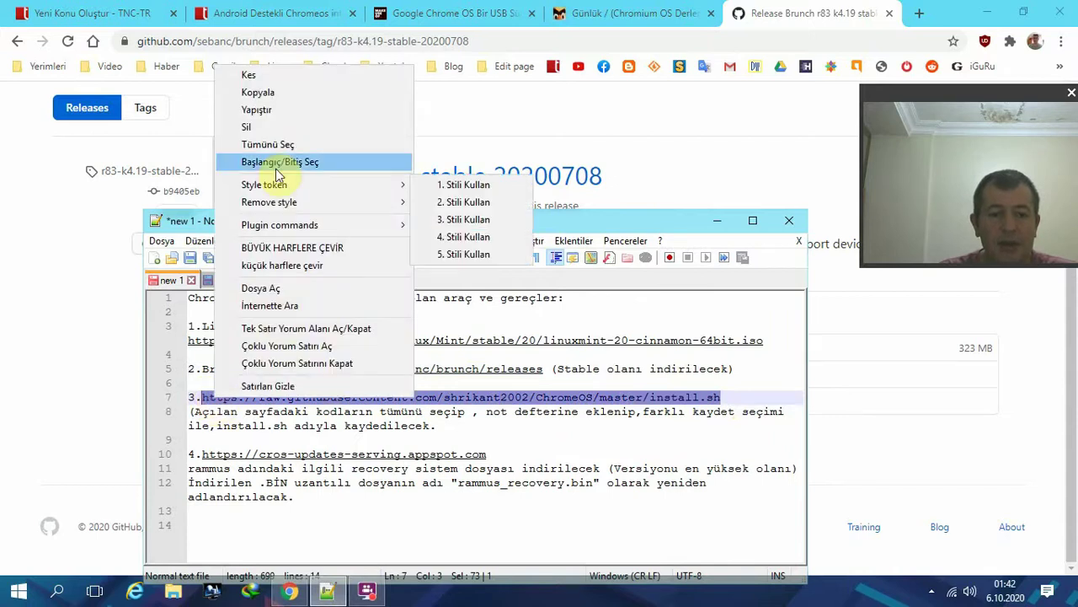
click(289, 92)
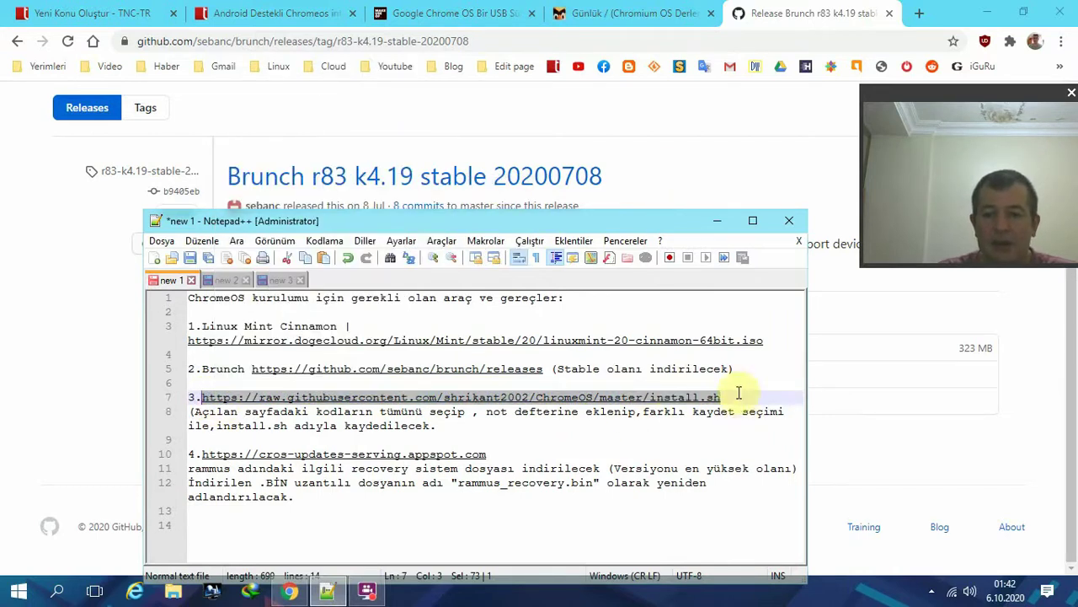
Load the copied raw.githubusercontent.com install.sh address in the current Chrome tab, replacing the Brunch release page
click(778, 41)
right_click(778, 42)
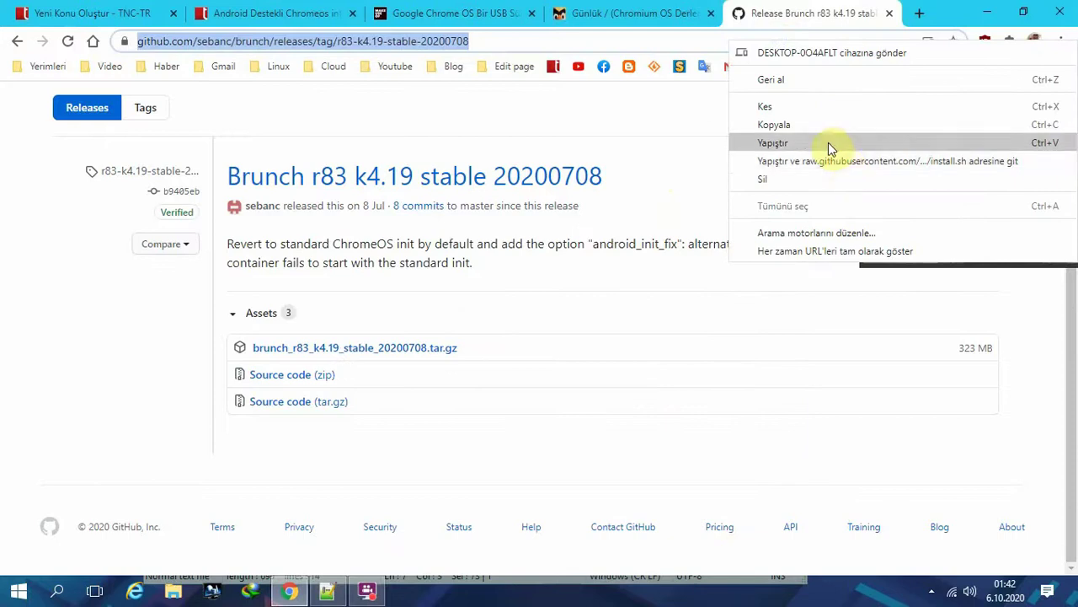
click(829, 144)
key(Return)
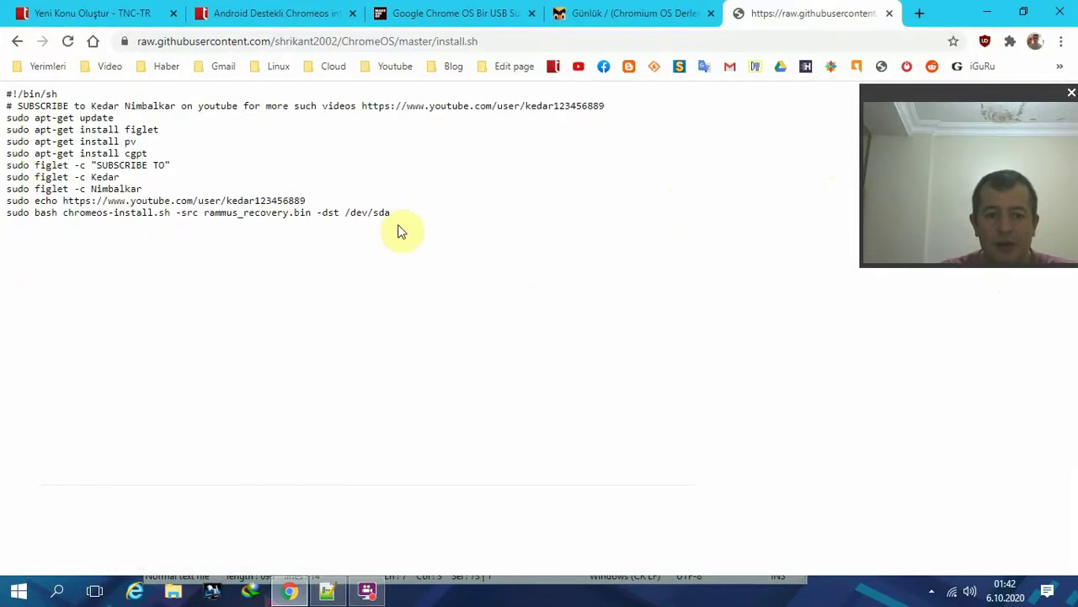
Copy the entire install.sh script text from the raw GitHub page, from the #!/bin/sh line through the chromeos-install.sh line
drag(398, 221, 7, 106)
right_click(67, 135)
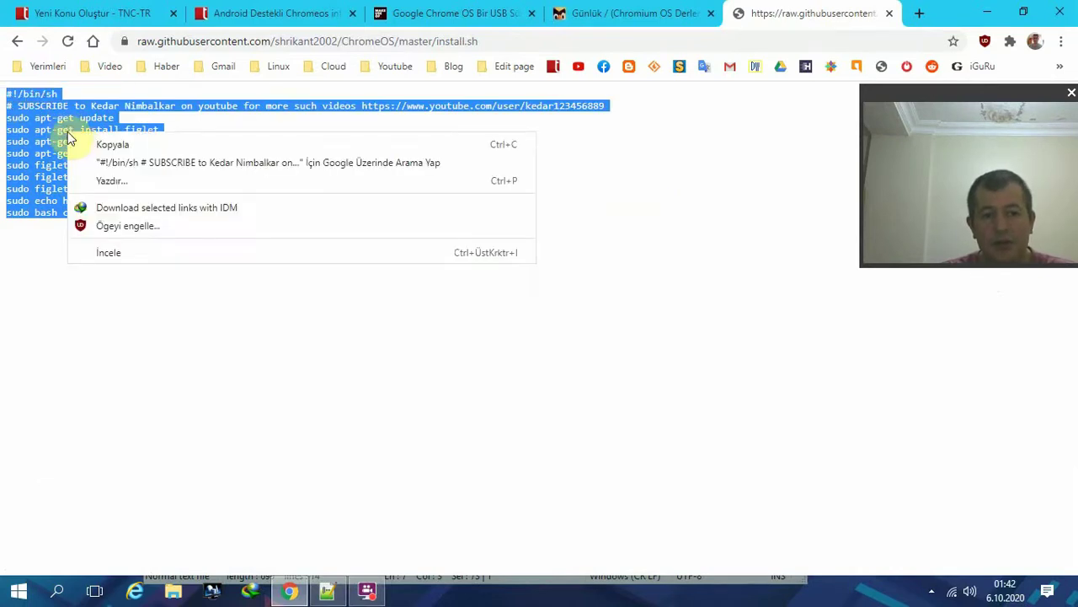
click(102, 145)
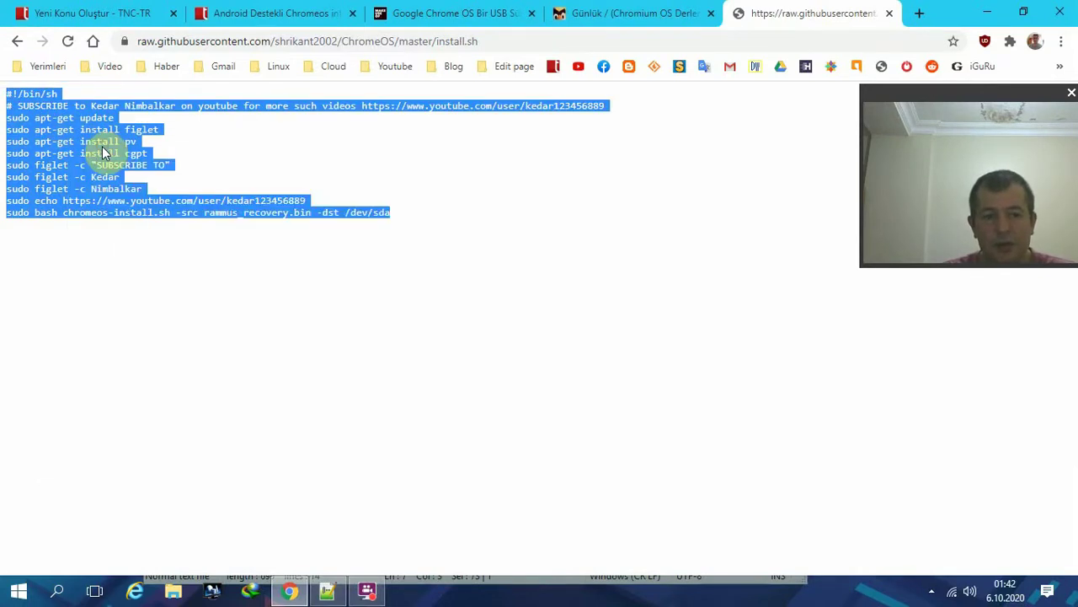
Launch Windows Notepad, move its window below the web page's script text, and paste the copied script into the blank document
key(super+r)
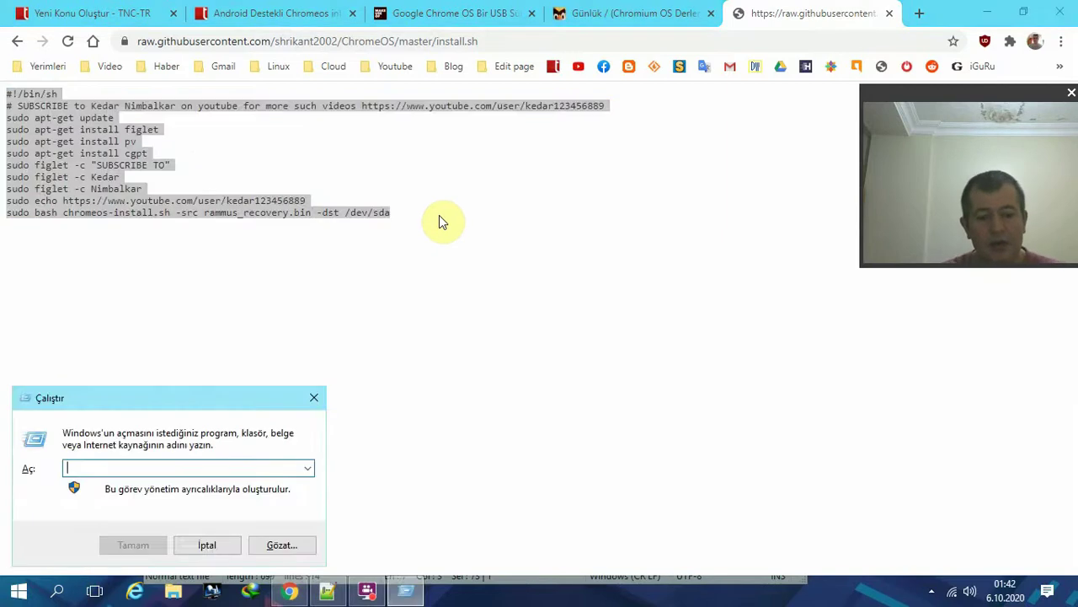
text(notepad)
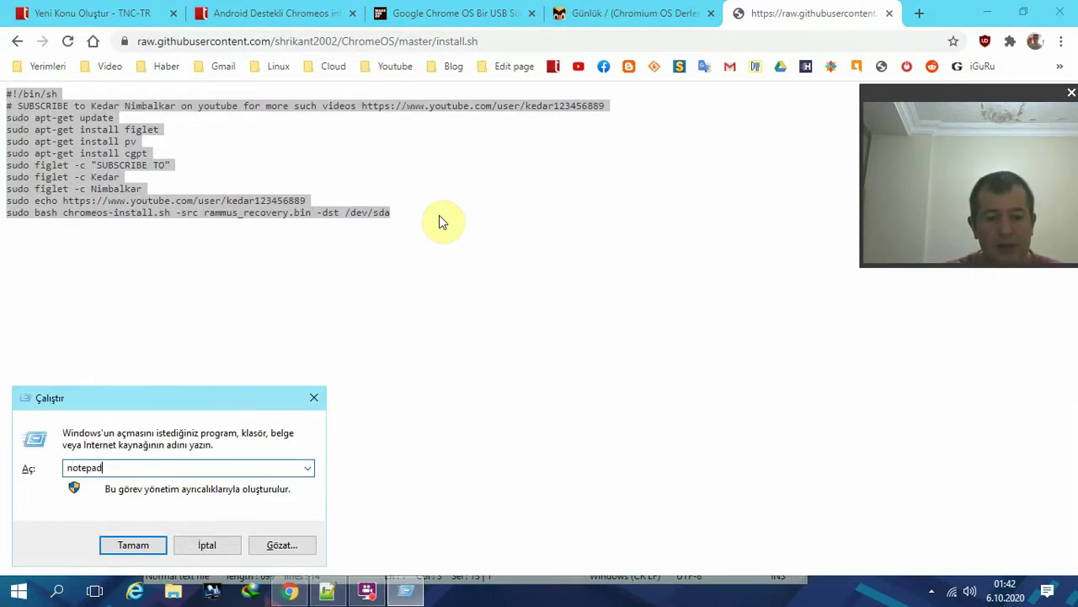
key(Return)
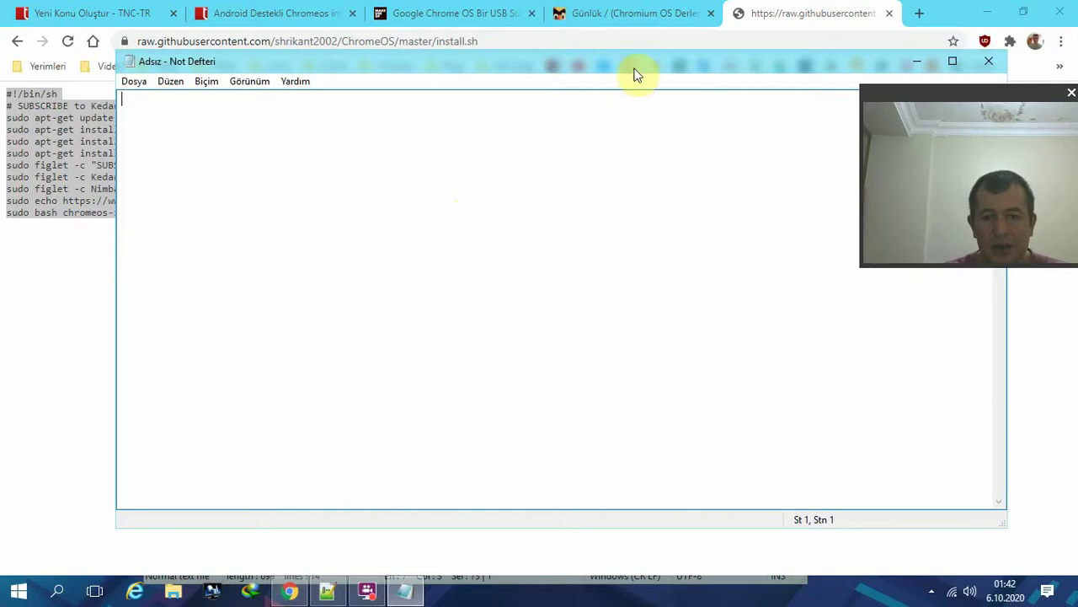
drag(642, 67, 605, 226)
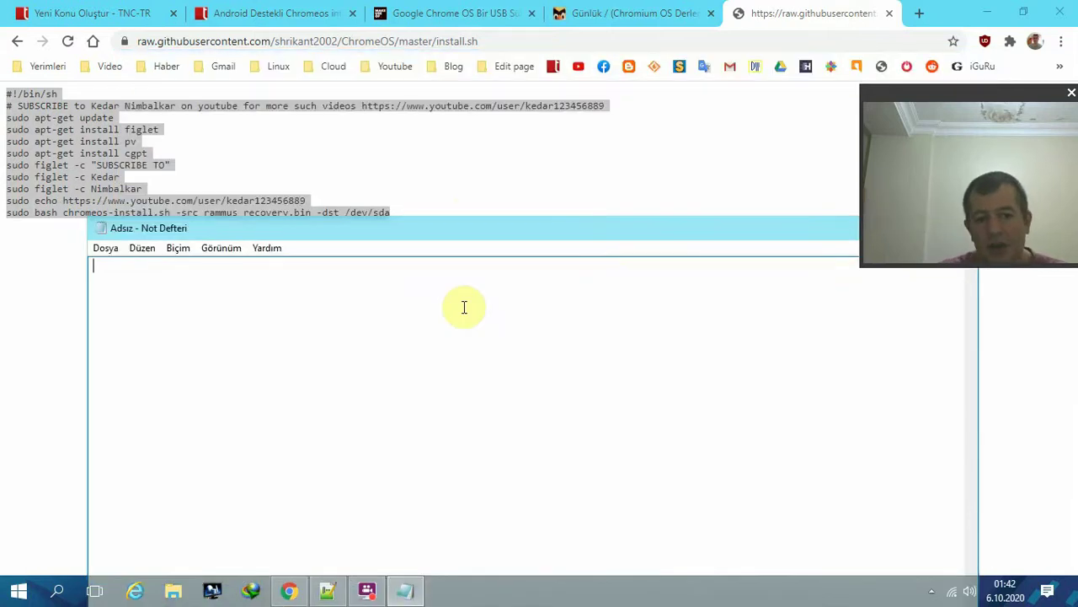
right_click(417, 309)
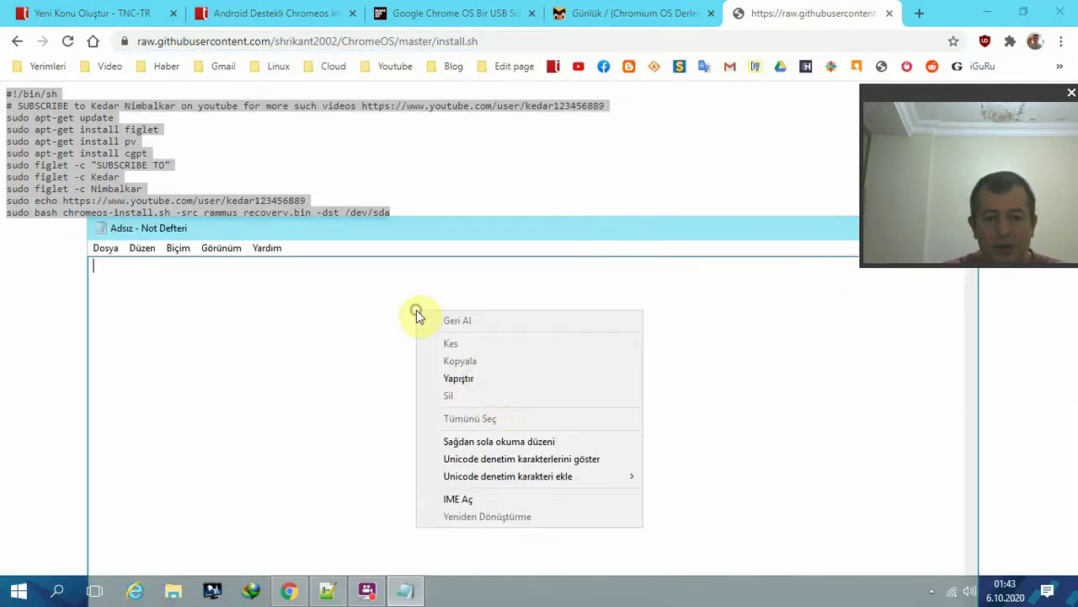
click(490, 381)
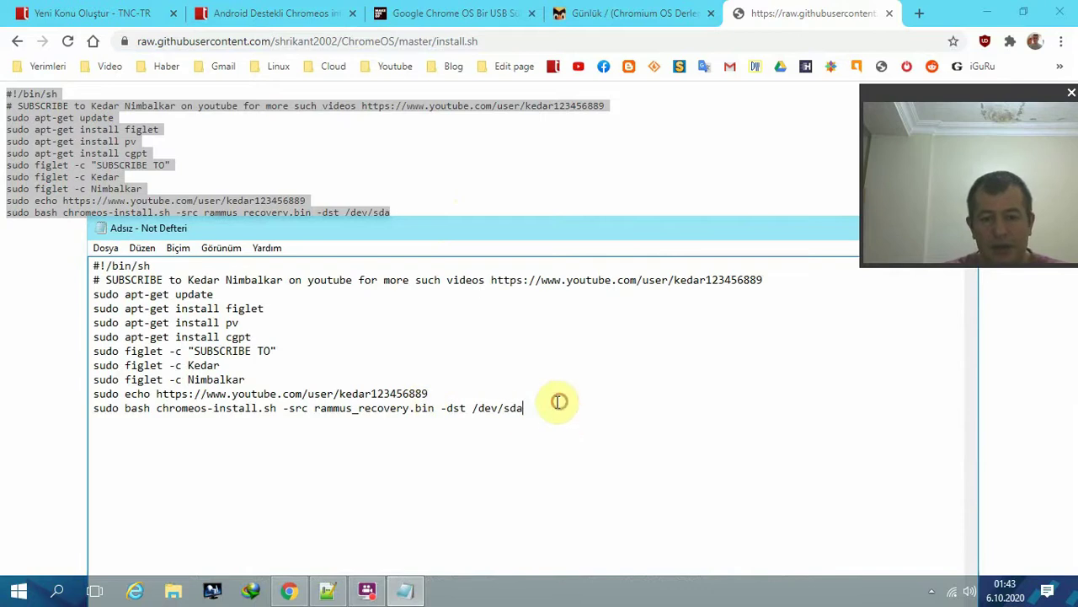
Save the pasted script as install.sh in the İndirilenler (Downloads) folder and close Notepad
drag(559, 404, 25, 258)
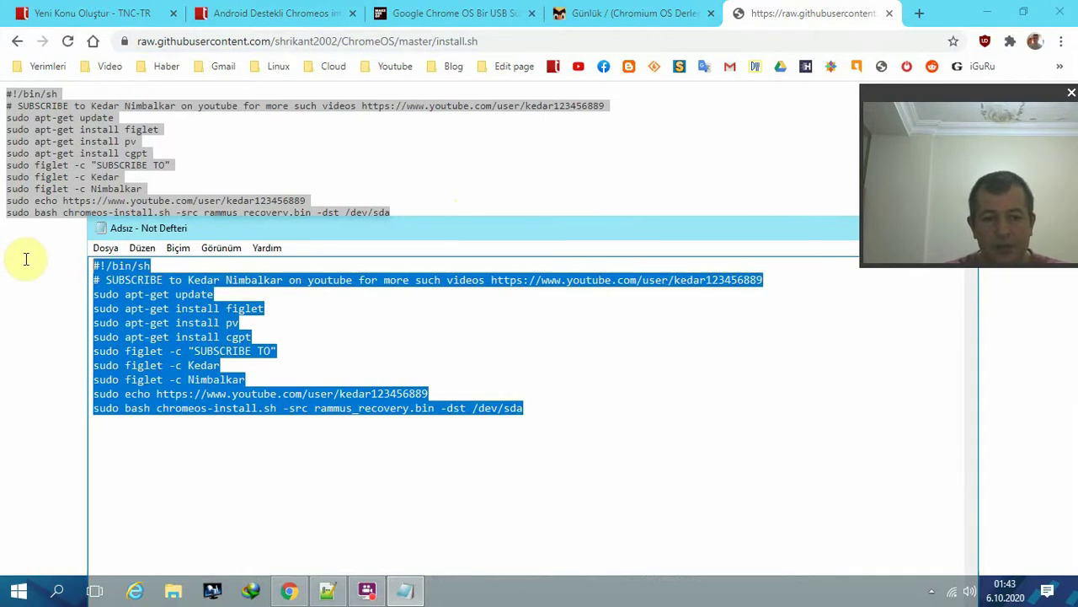
click(105, 248)
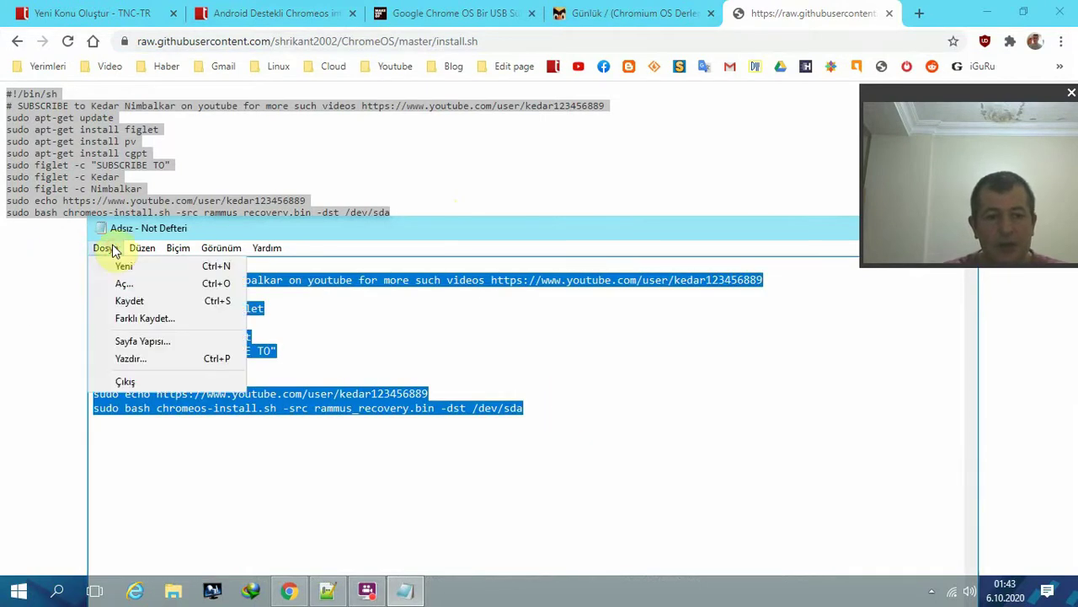
click(141, 320)
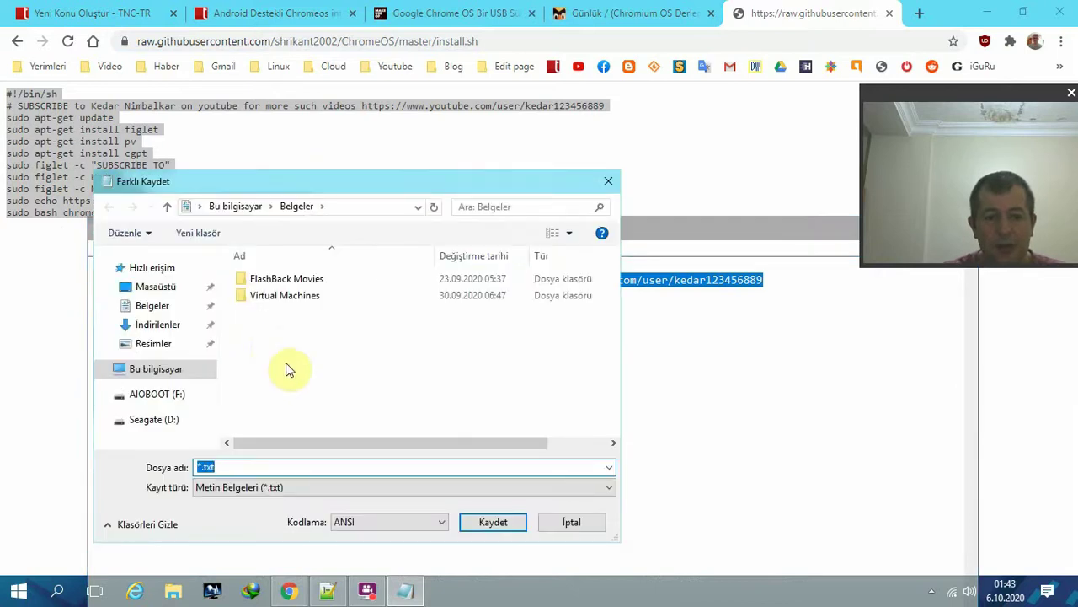
click(172, 327)
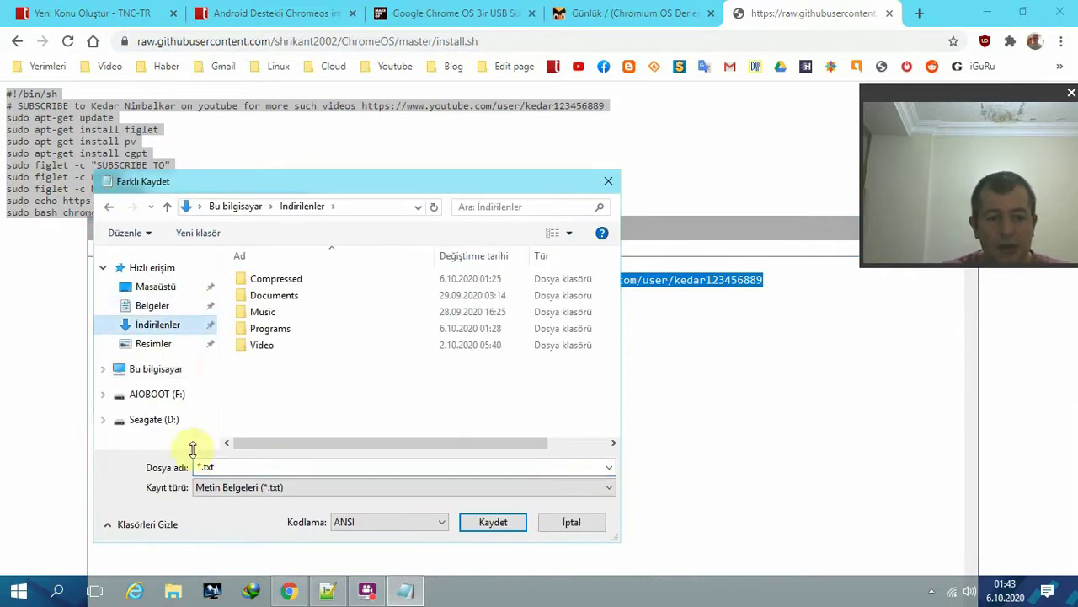
click(262, 470)
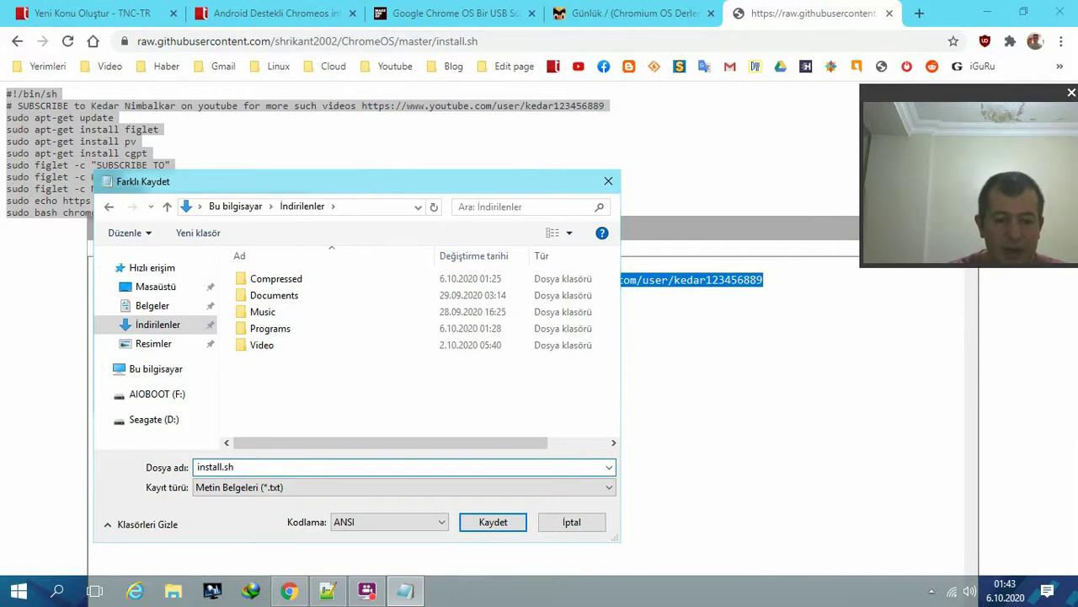
double_click(218, 467)
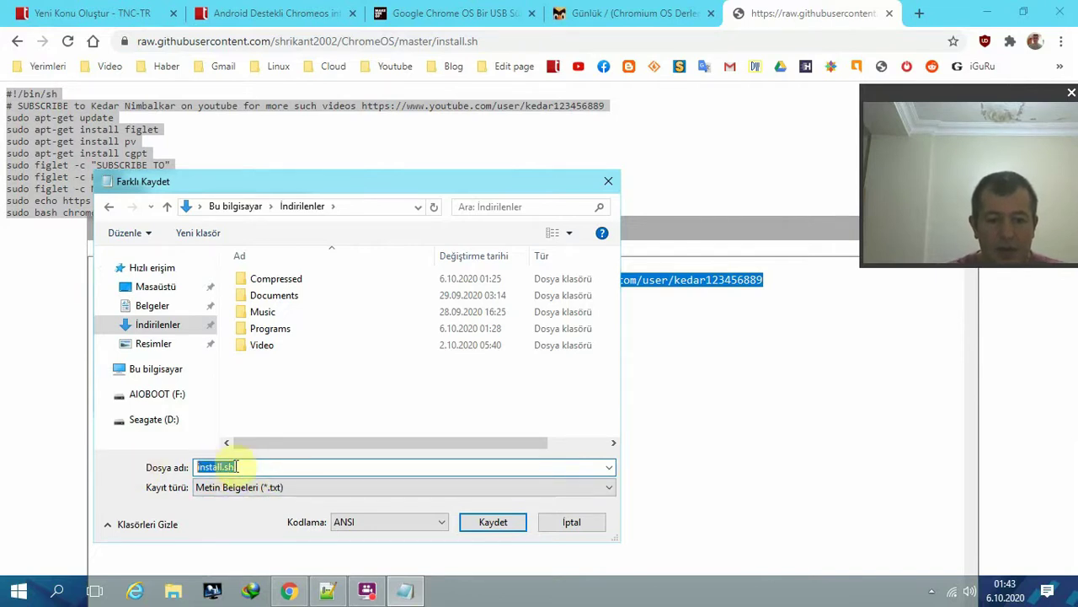
click(506, 524)
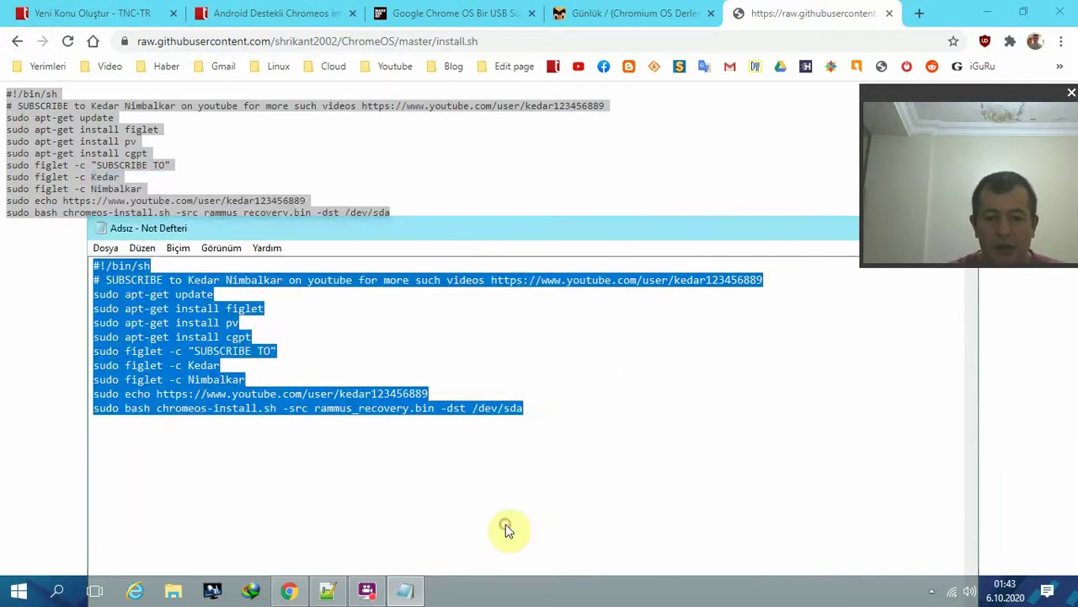
drag(900, 233, 700, 299)
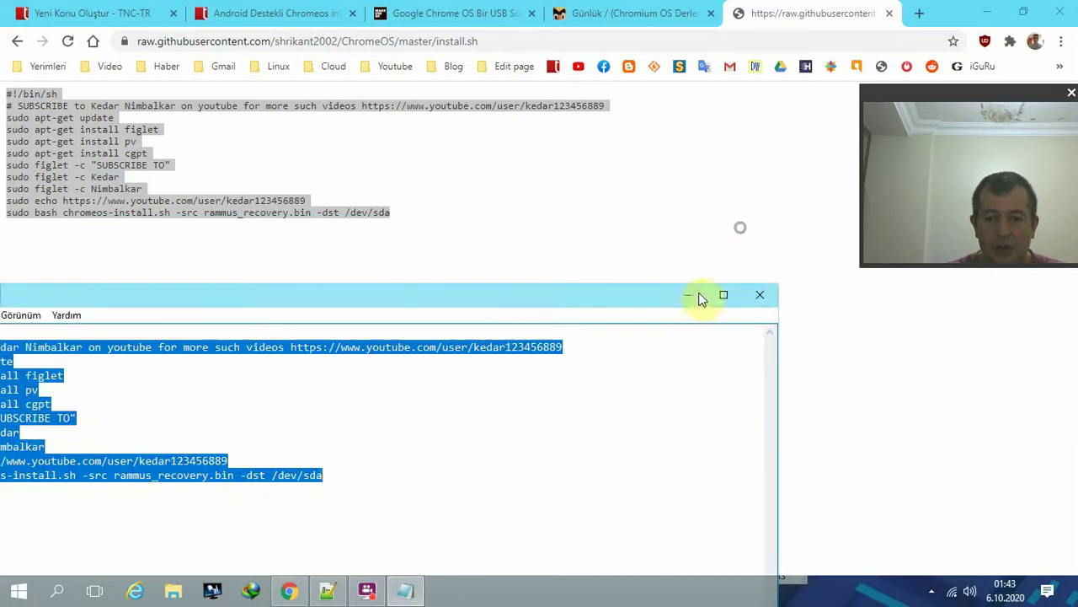
click(762, 295)
Move install.sh from the İndirilenler (Downloads) folder into its Compressed subfolder by cutting and pasting it
key(super)
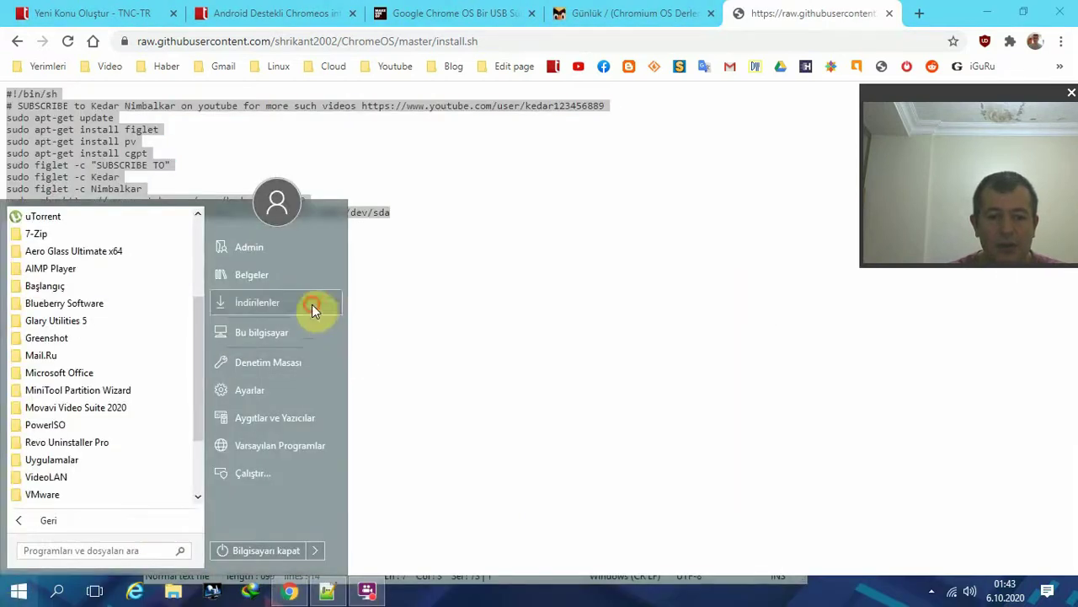
click(311, 305)
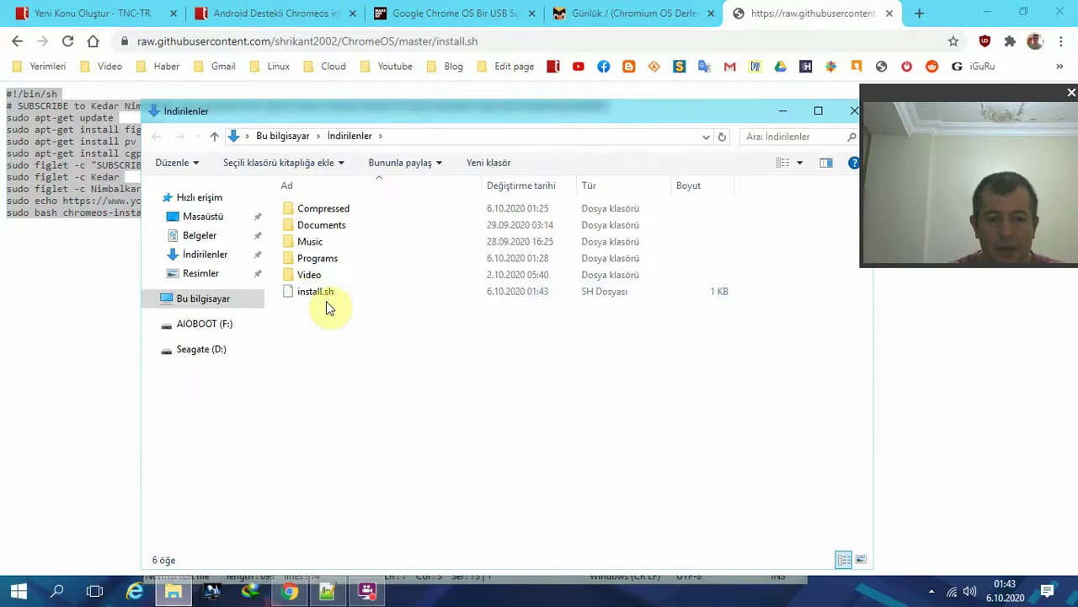
right_click(321, 295)
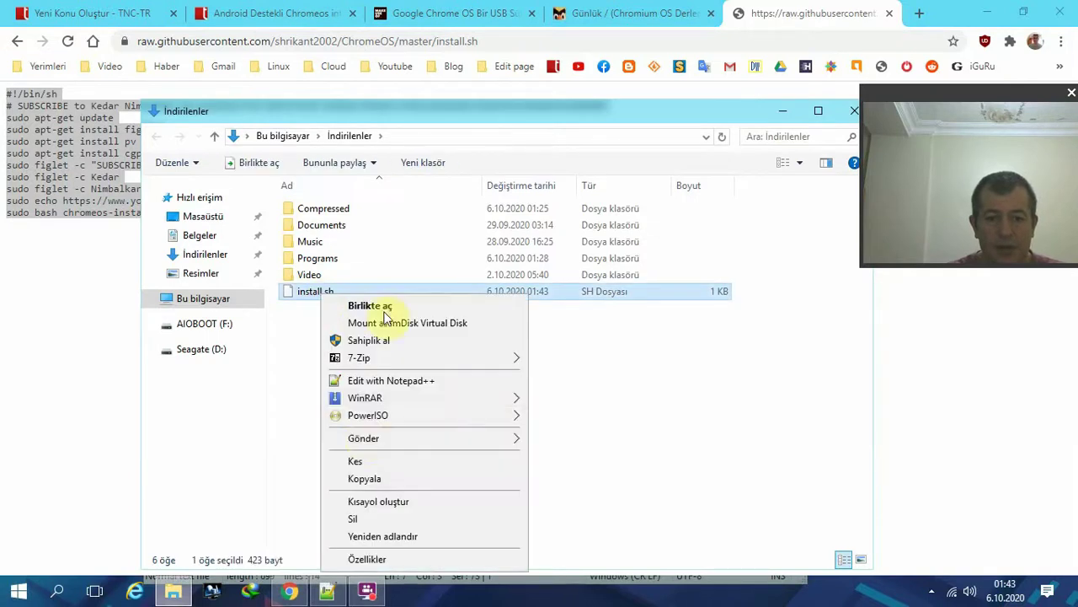
click(358, 464)
double_click(321, 210)
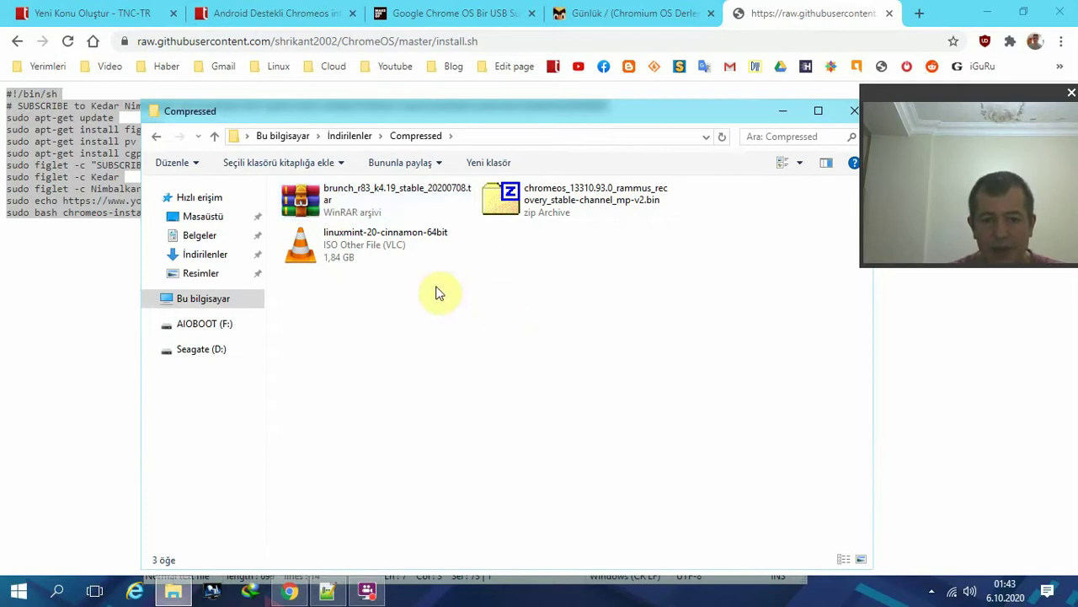
right_click(465, 294)
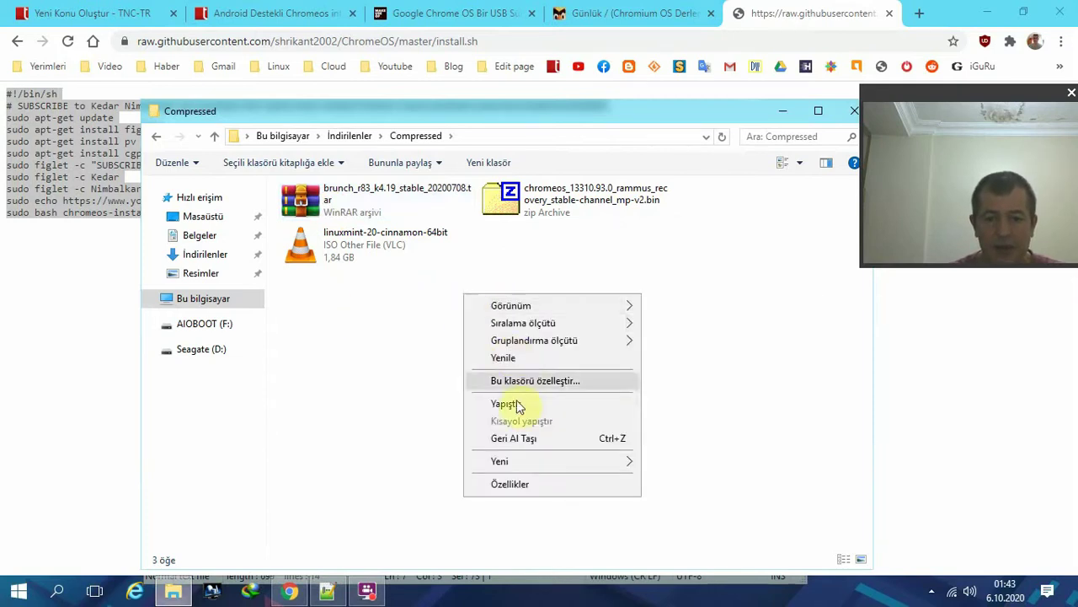
click(515, 404)
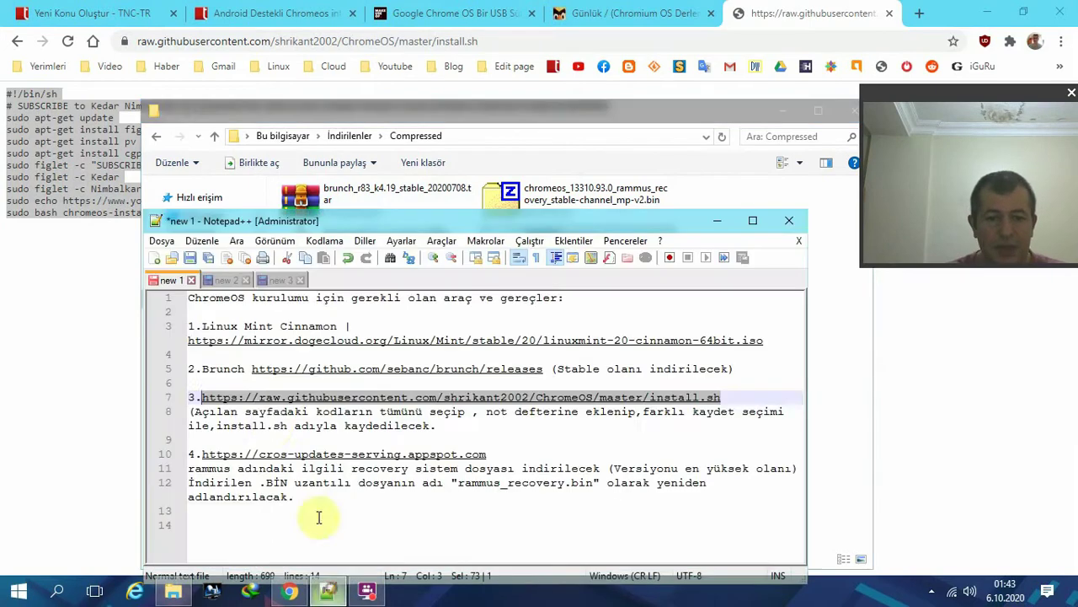
click(327, 590)
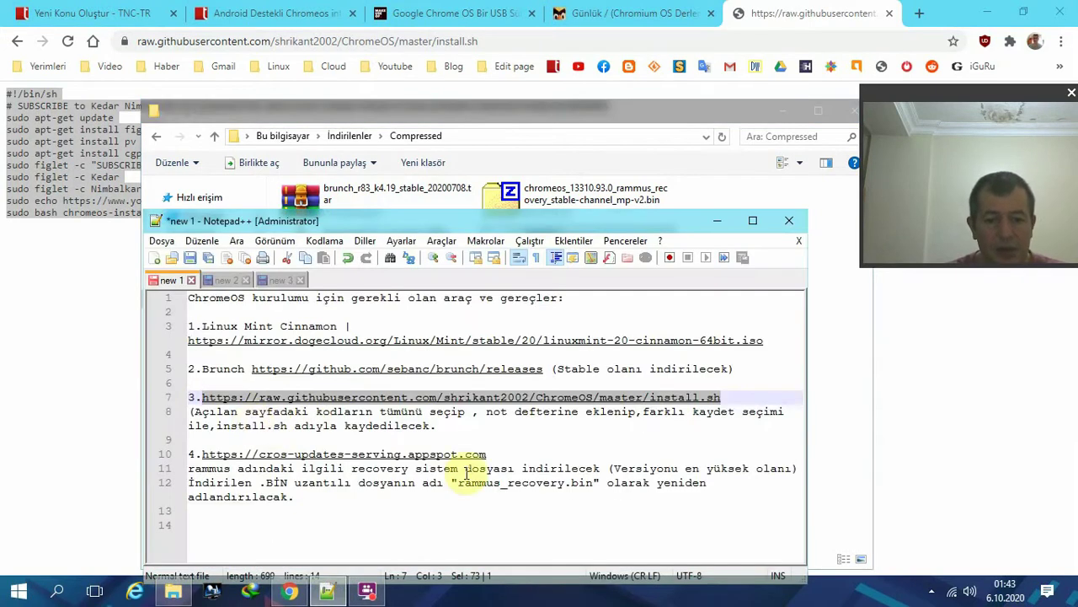
drag(497, 453, 209, 454)
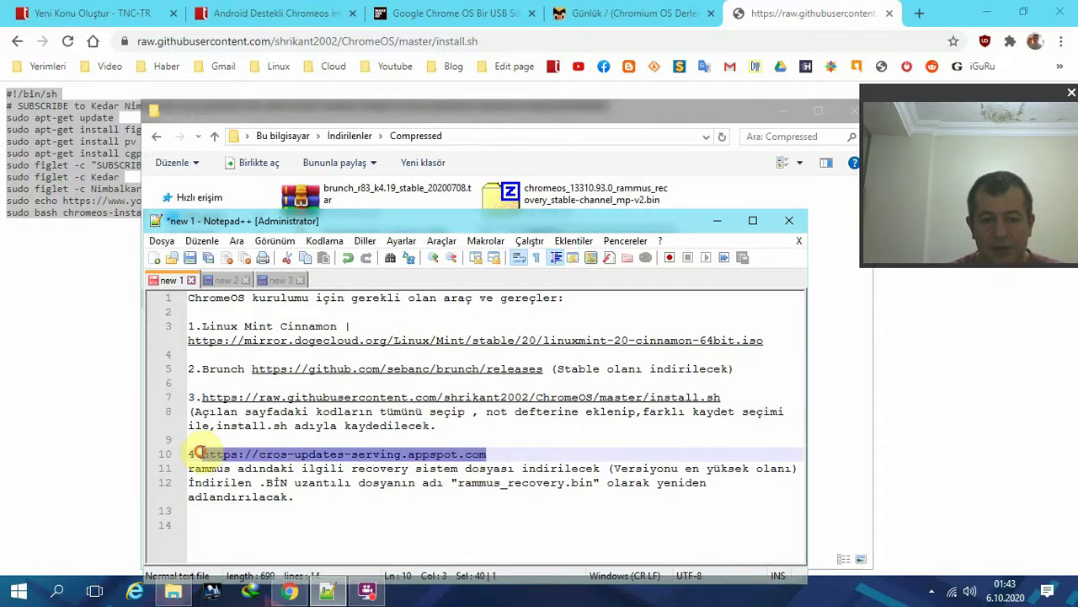
right_click(244, 455)
click(349, 149)
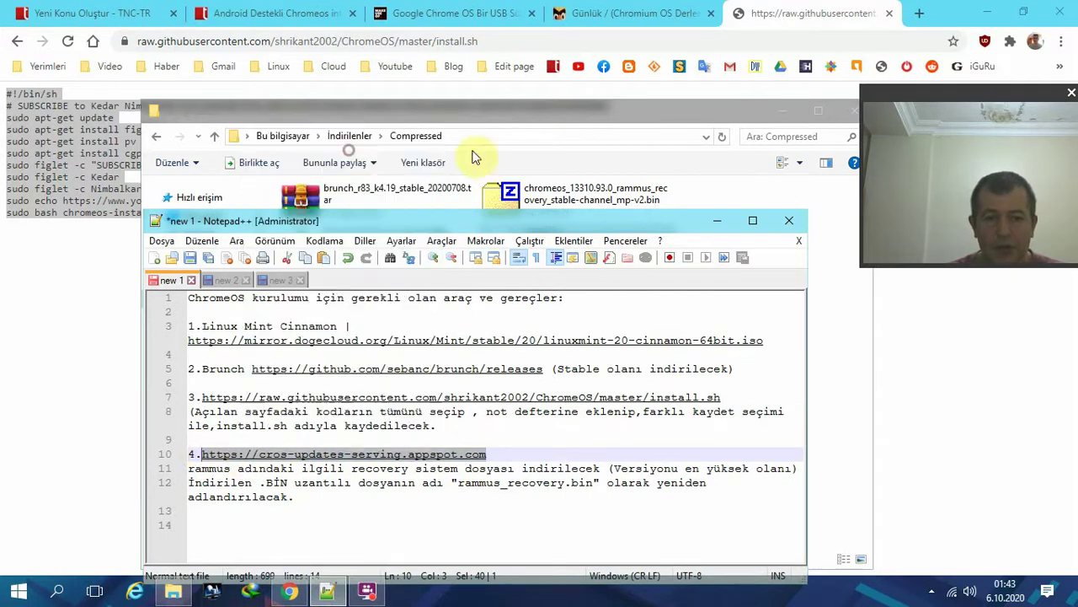
click(730, 39)
right_click(729, 35)
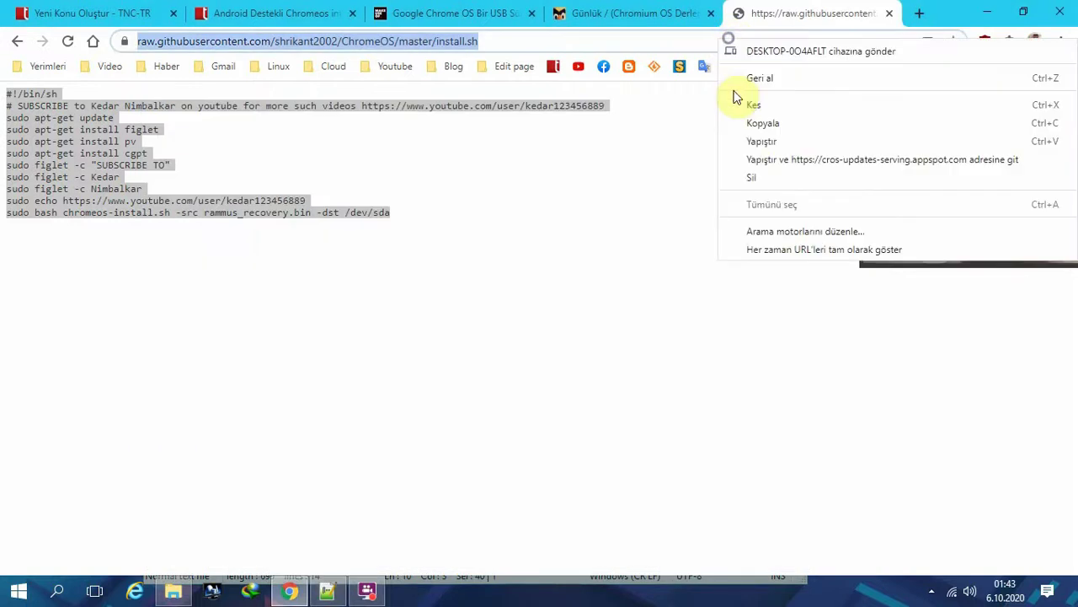
click(747, 138)
key(Return)
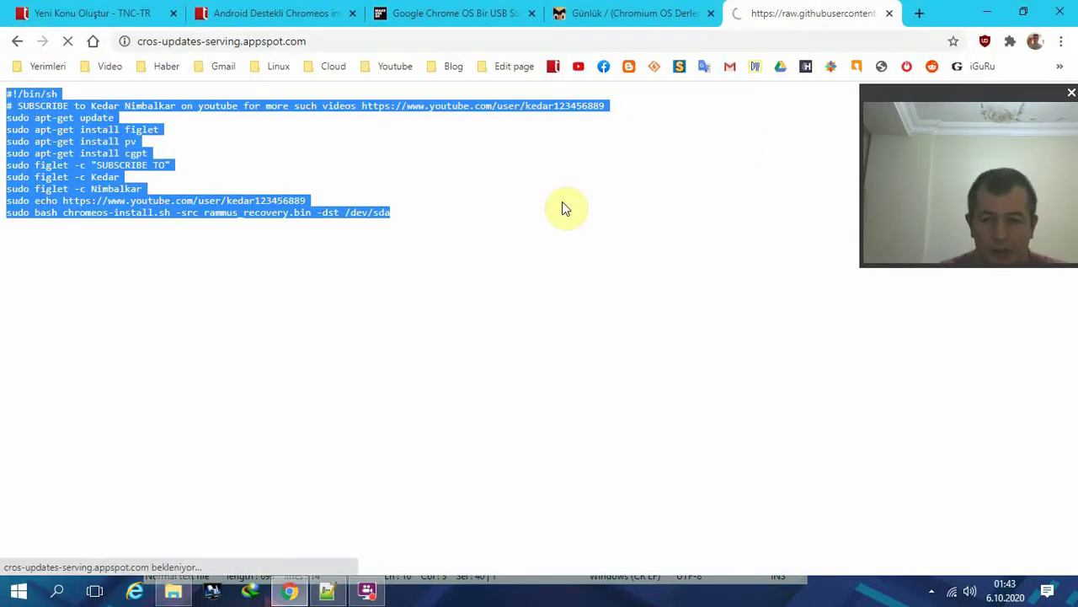
mouse_move(334, 591)
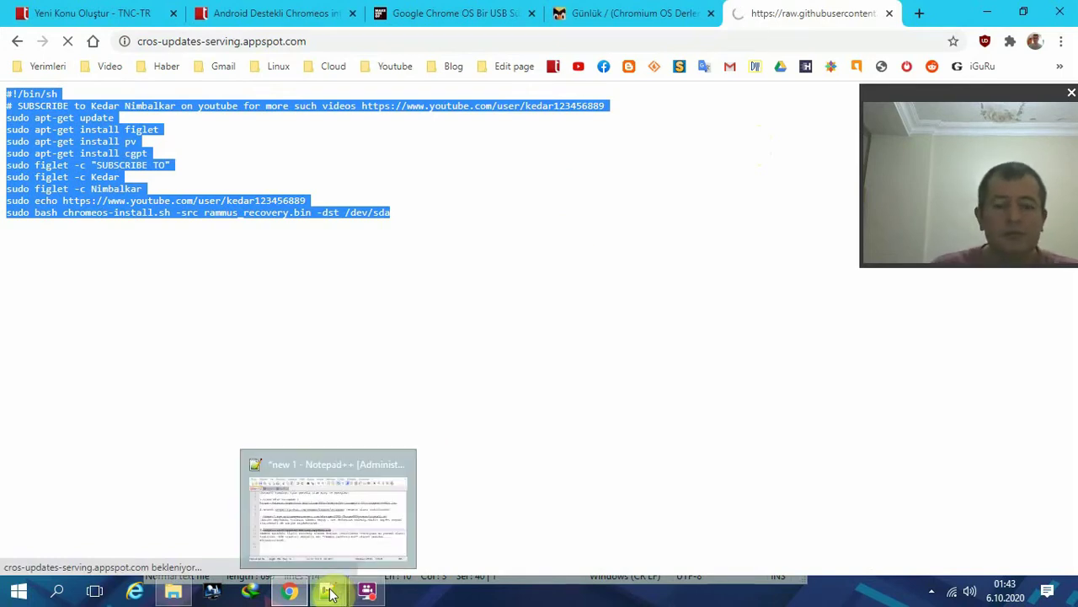
click(331, 594)
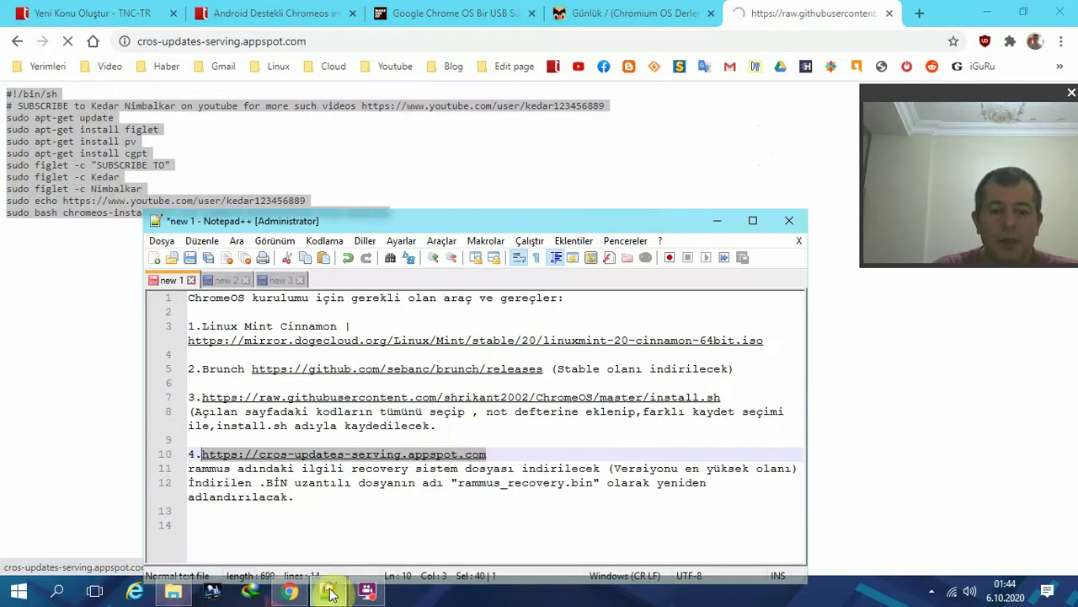
click(717, 220)
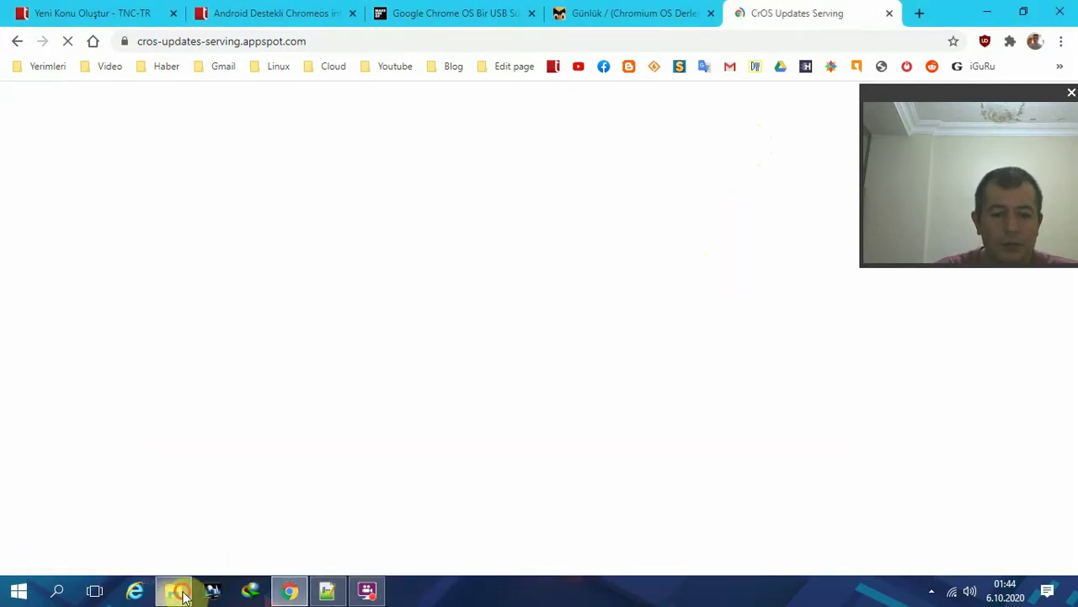
Open install.sh from the Compressed folder in Notepad++ and copy the word rammus from its last line
click(173, 590)
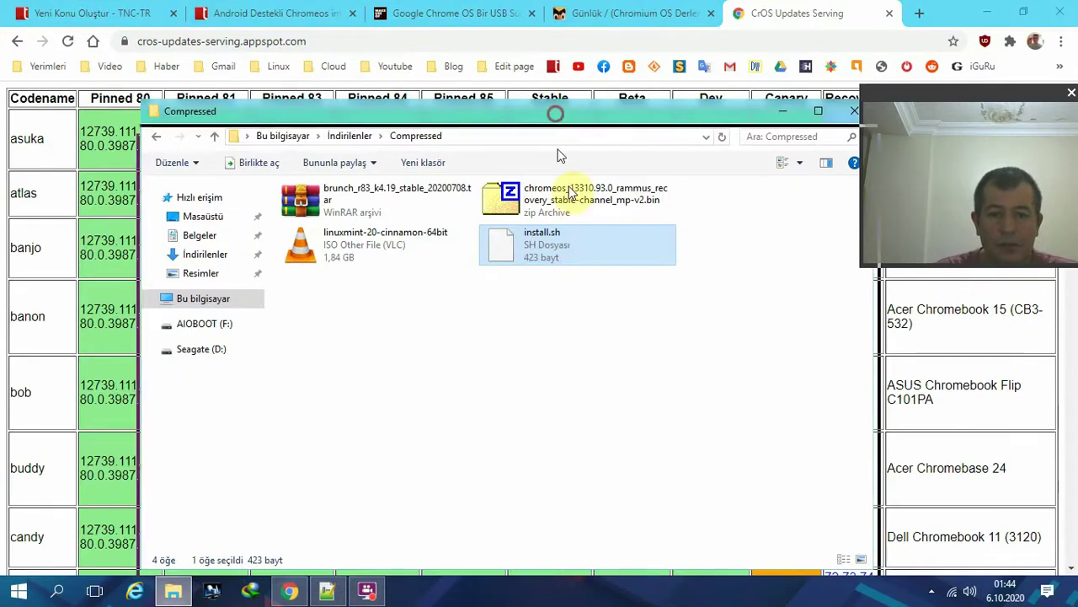
drag(557, 110, 634, 275)
right_click(590, 411)
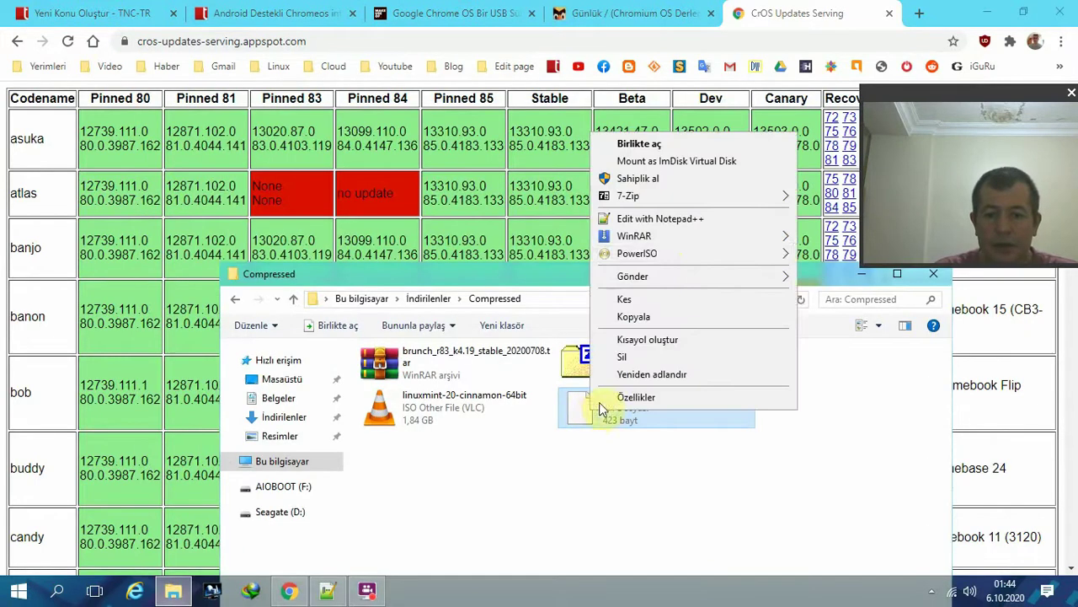
click(666, 220)
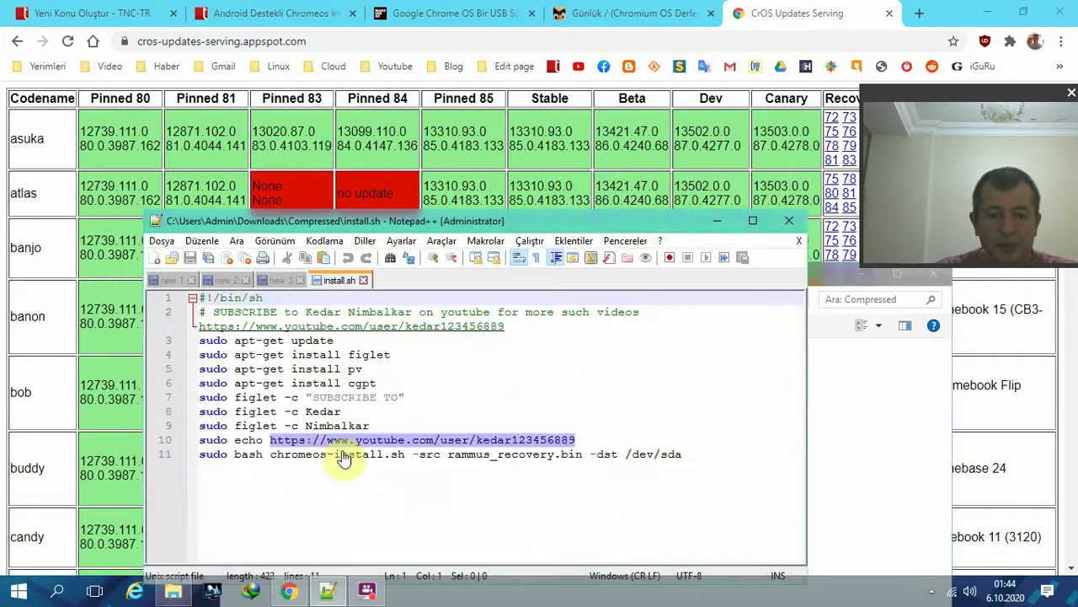
drag(492, 456, 461, 455)
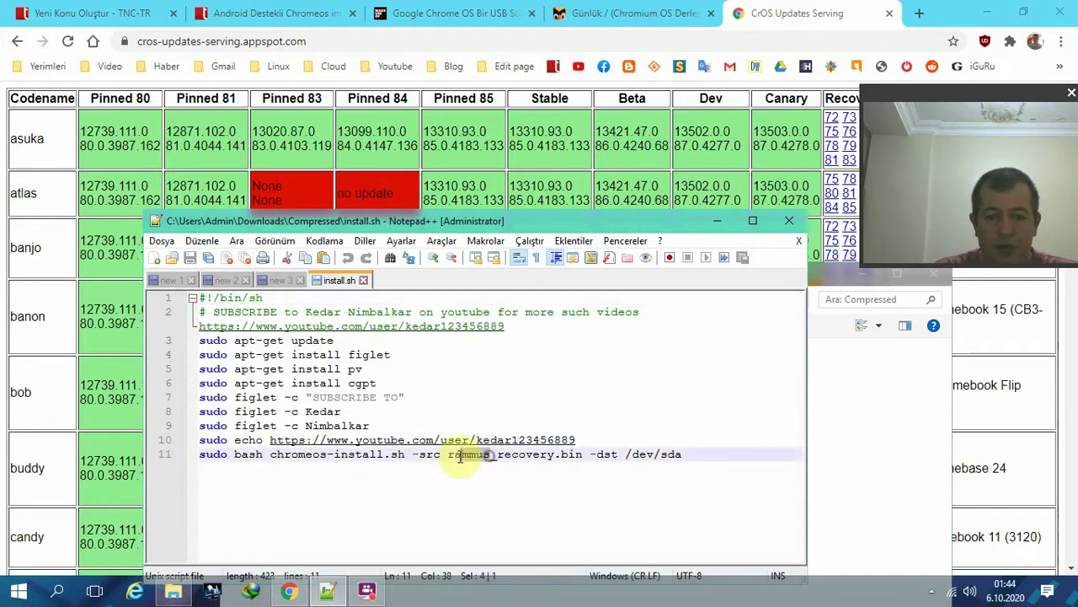
right_click(456, 460)
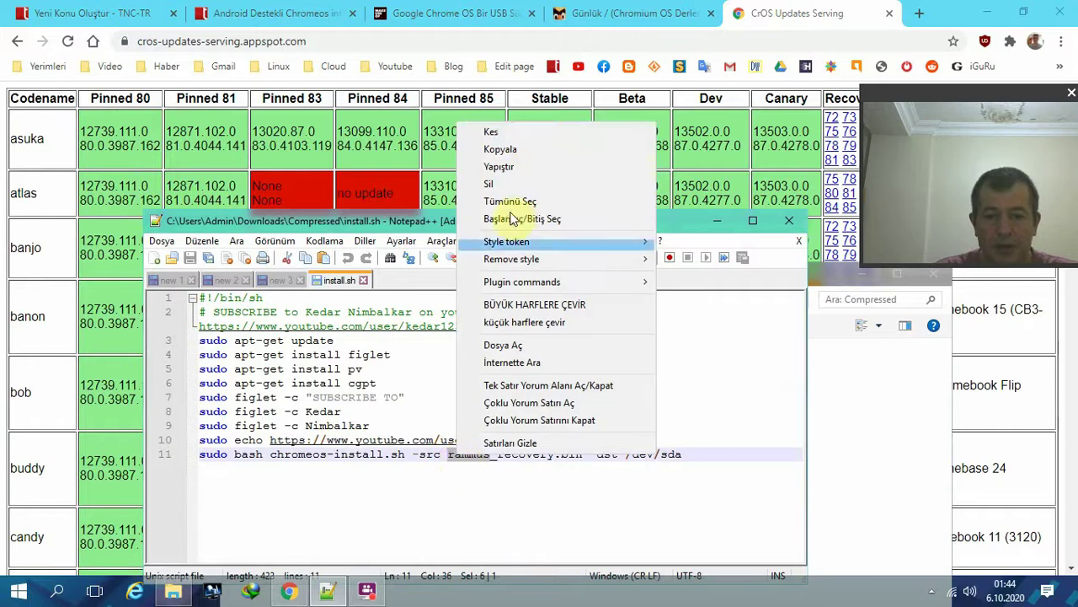
click(526, 145)
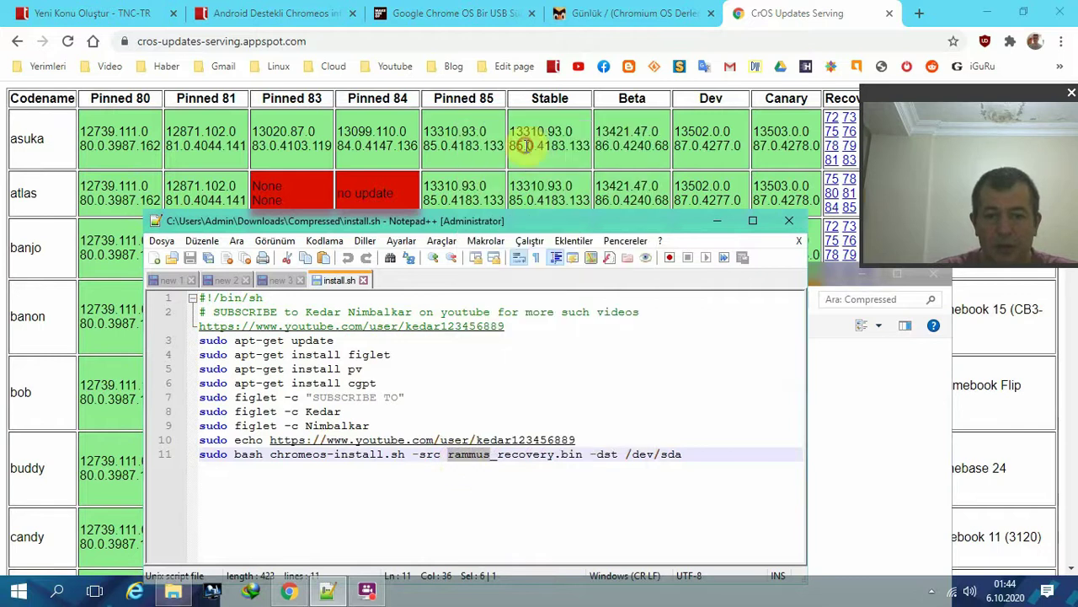
Search the CrOS Updates Serving page for rammus and highlight its row from the codename through the Canary version
click(718, 221)
click(783, 17)
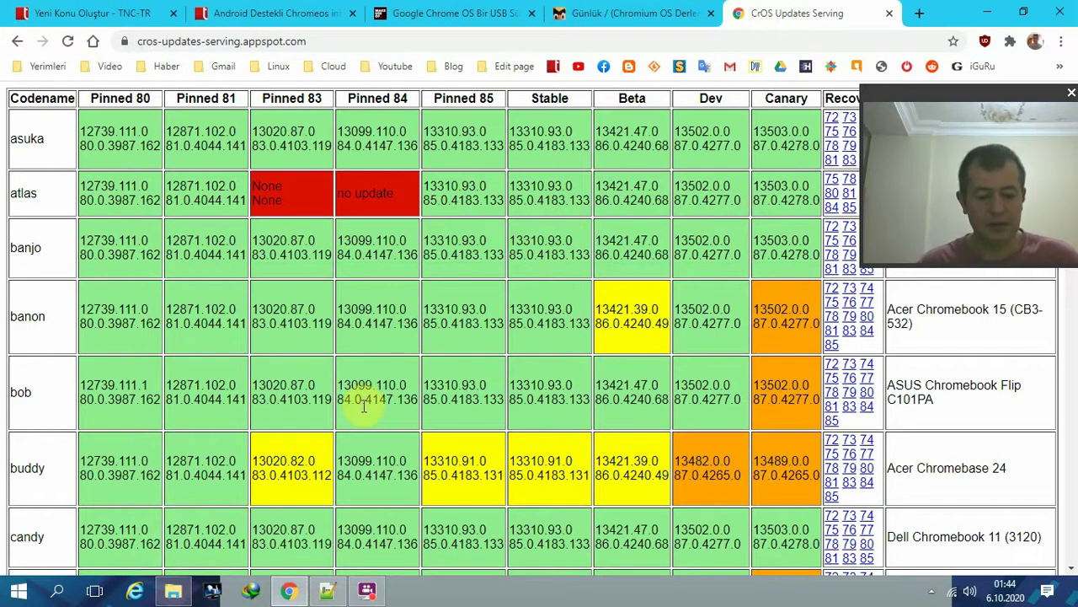
key(ctrl+f)
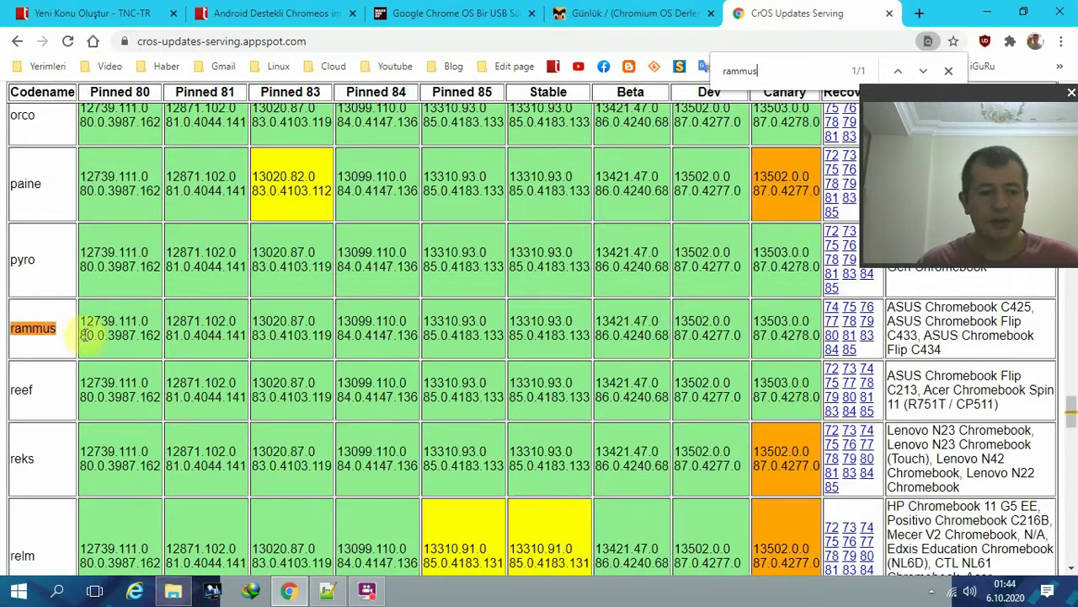
drag(984, 100, 975, 343)
click(22, 339)
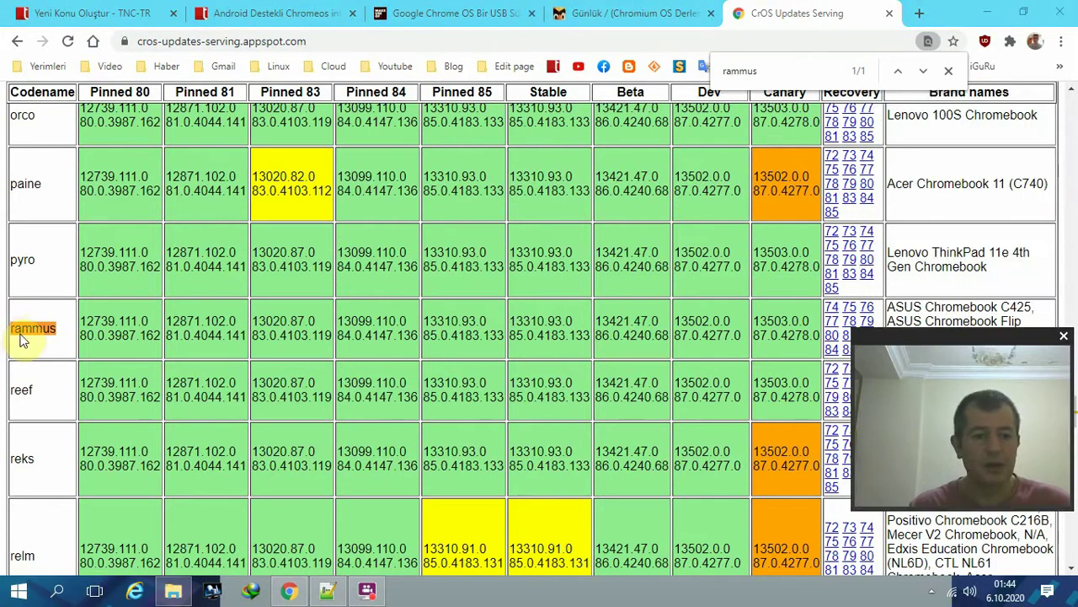
drag(14, 334, 796, 334)
click(930, 396)
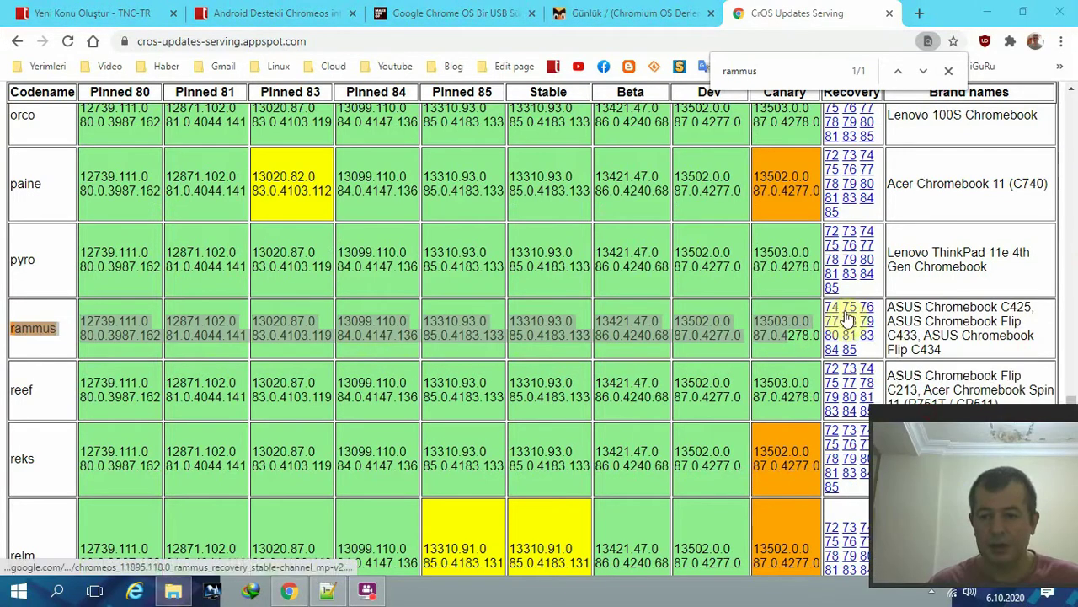
Try to download the rammus version 85 recovery image with IDM, cancelling at the duplicate download dialog
right_click(854, 357)
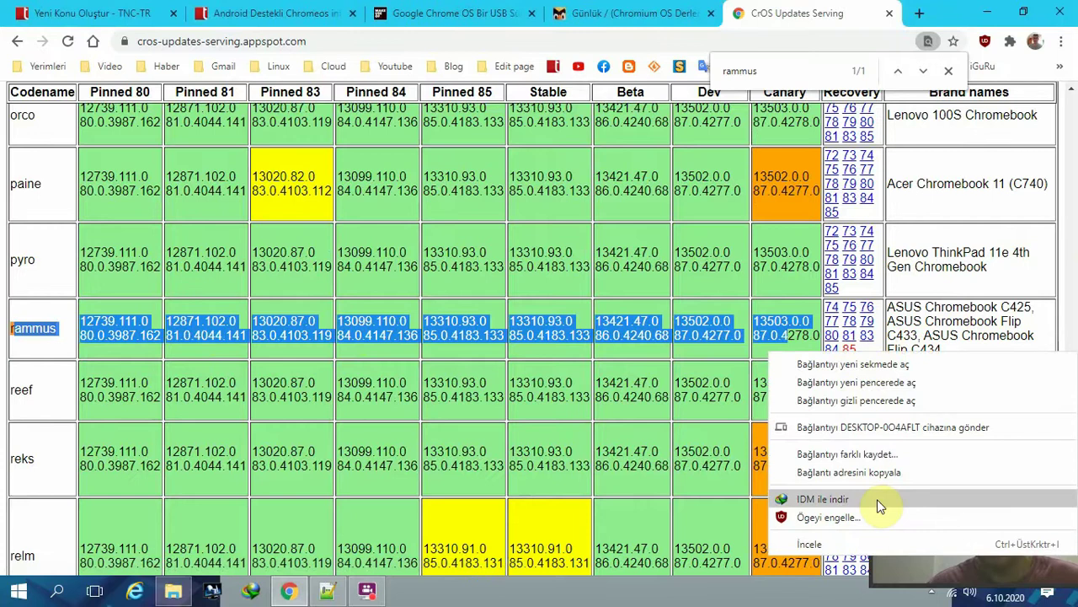
click(877, 499)
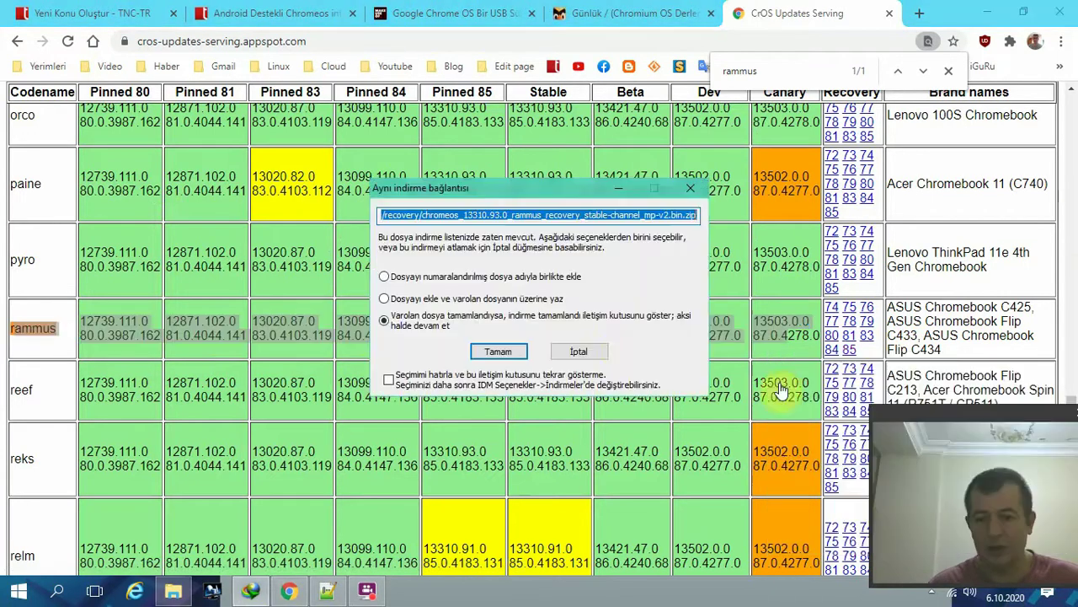
click(579, 352)
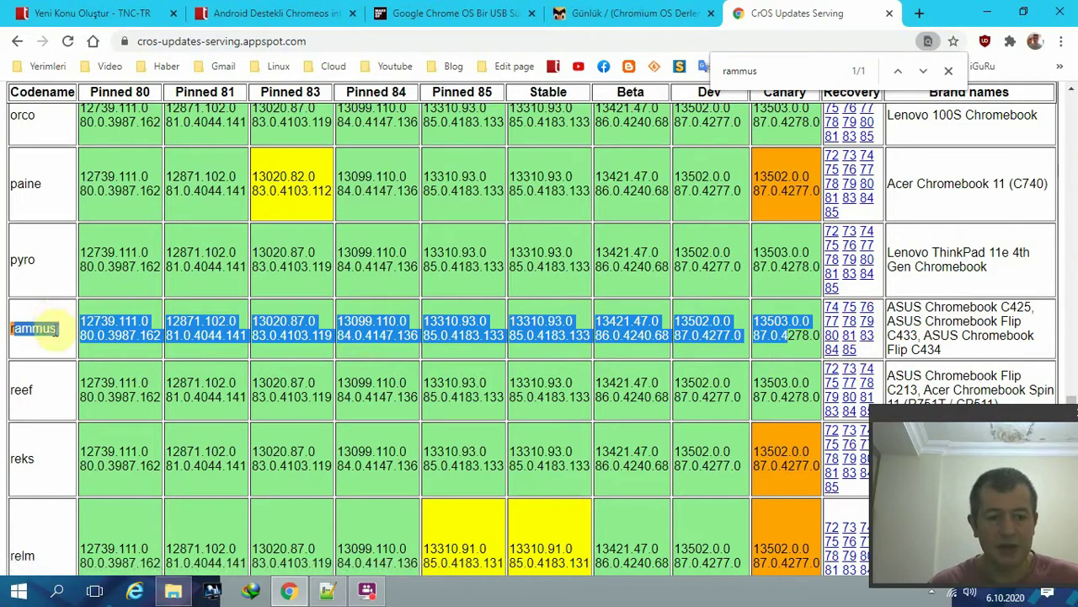
Highlight the ASUS Chromebook brand names in the rammus row, and close the CrOS Updates tab and minimize Chrome
click(50, 319)
drag(887, 308, 1028, 354)
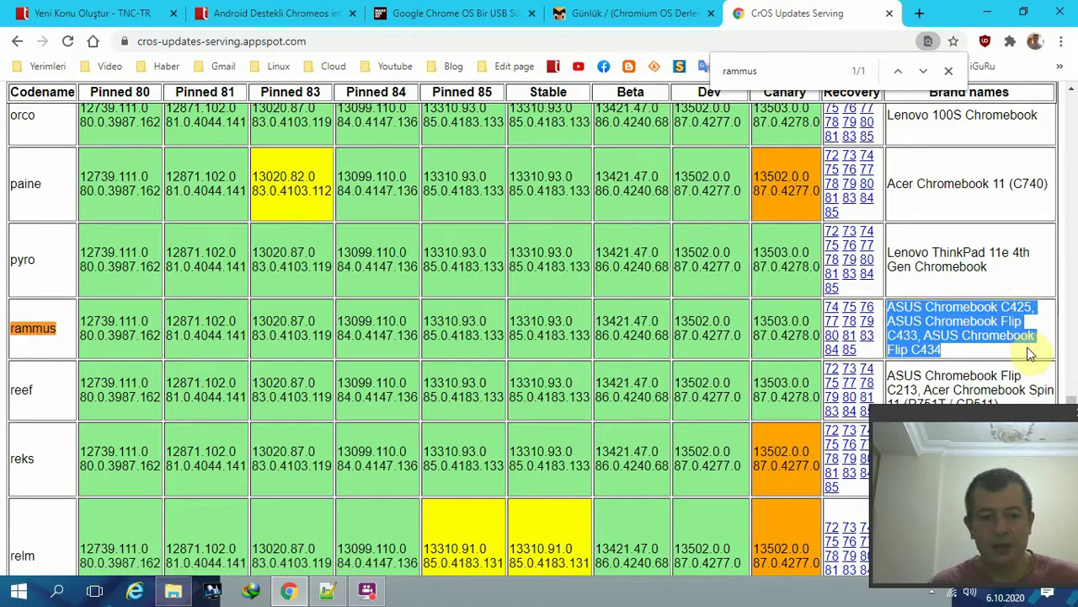
click(890, 15)
click(987, 13)
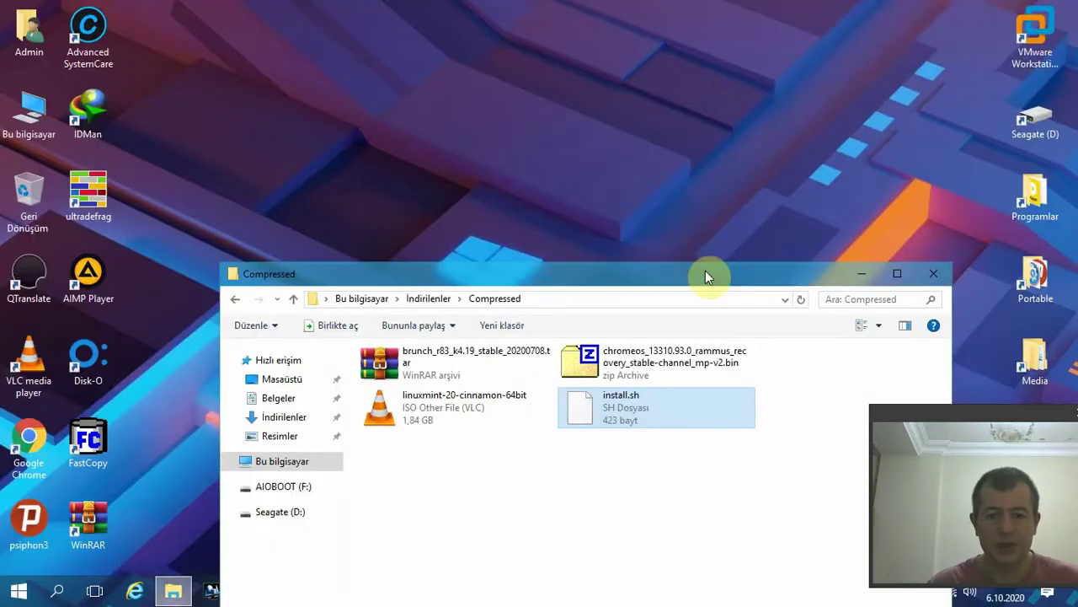
Move the Compressed folder window up on the desktop and create a new folder in it named Chrome OS
drag(708, 277, 652, 38)
click(430, 356)
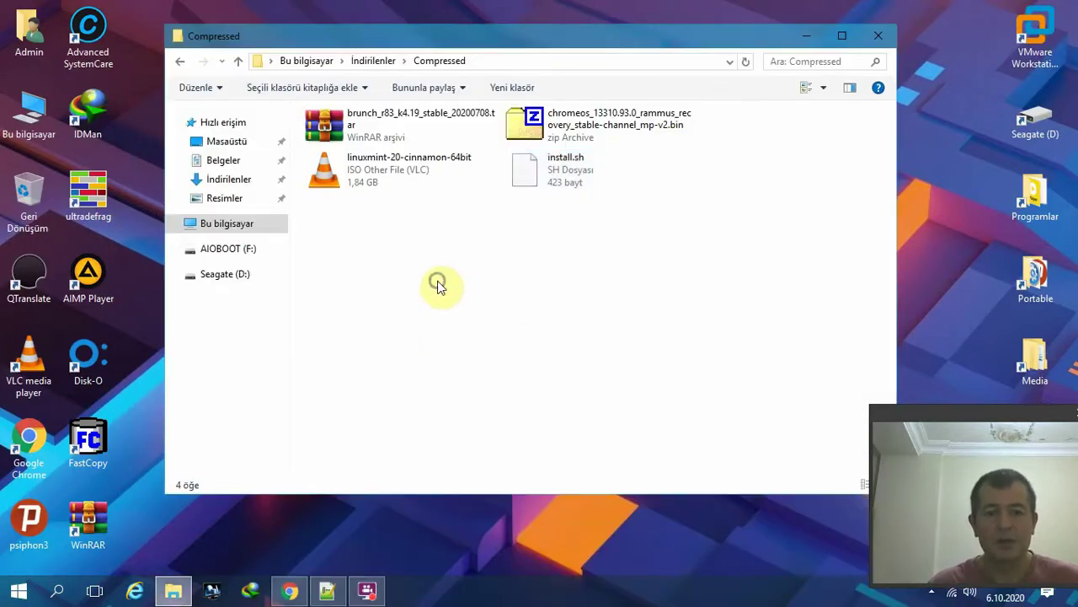
right_click(437, 281)
click(549, 453)
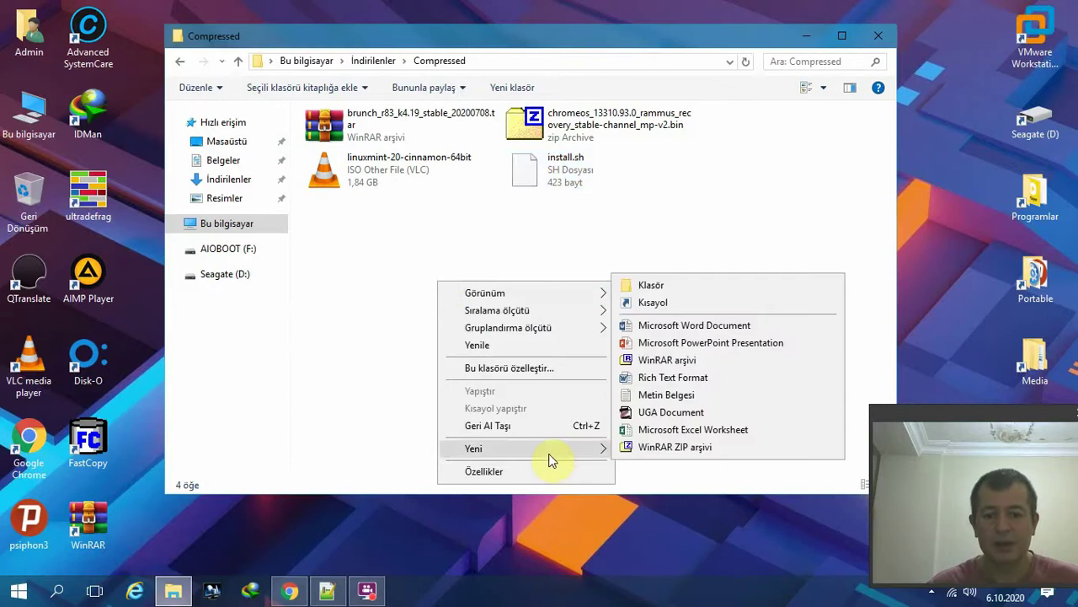
click(706, 285)
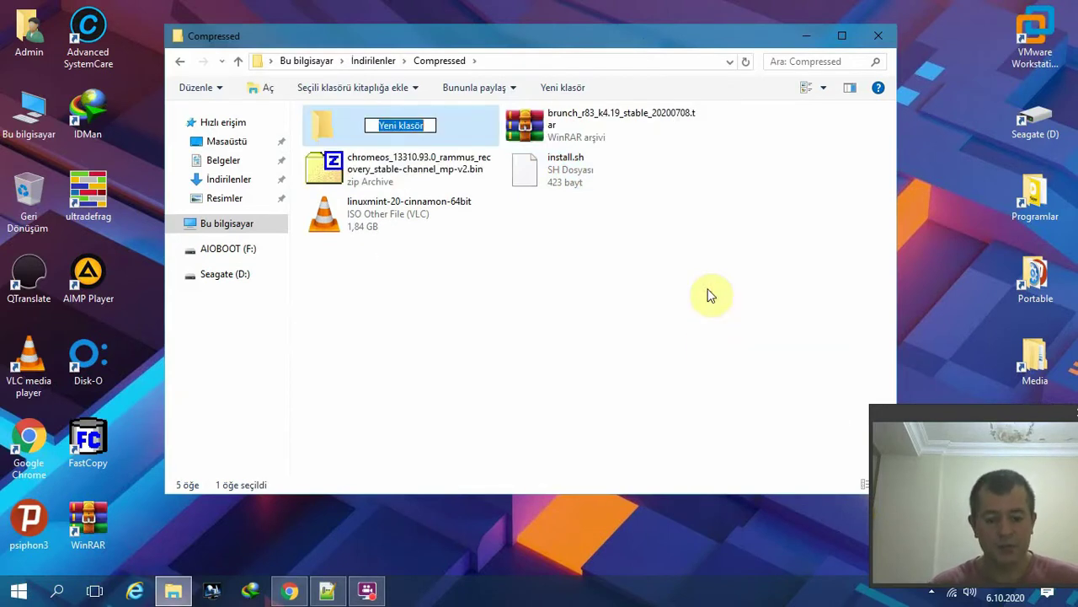
text(Chrome)
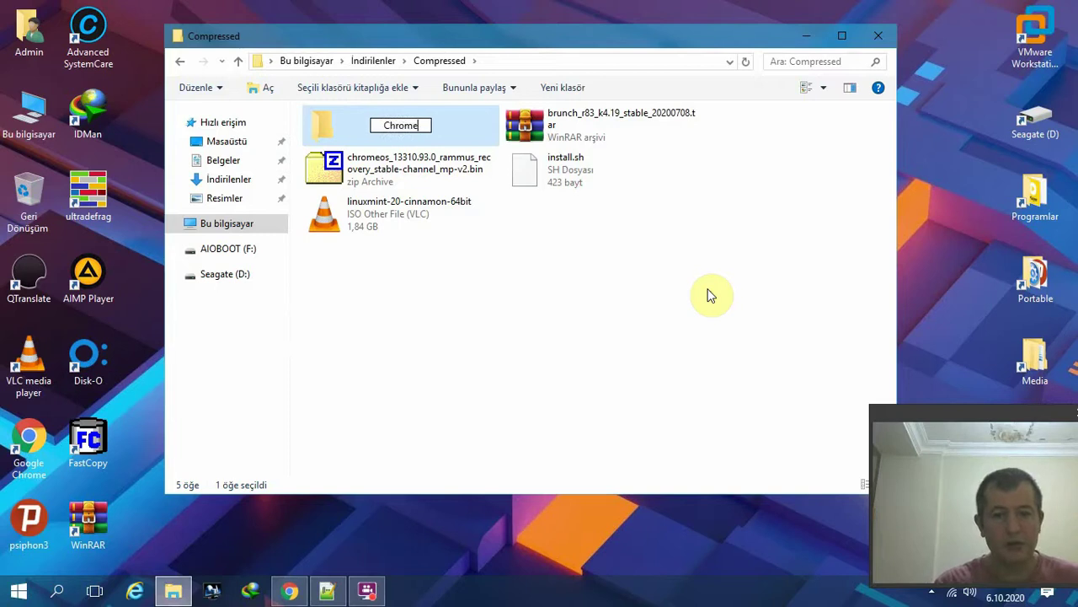
text( OS)
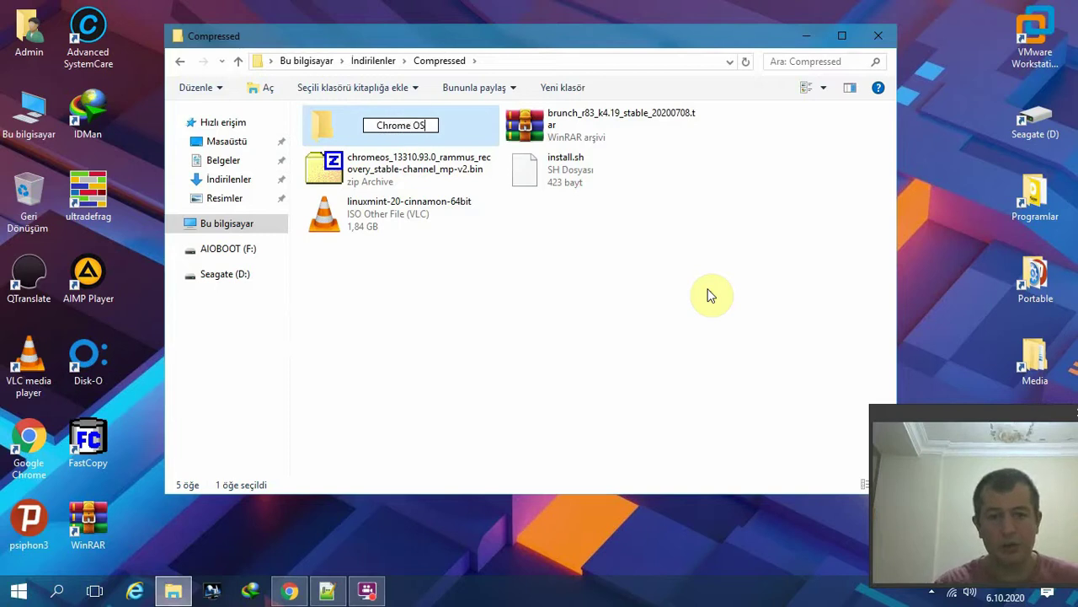
key(Return)
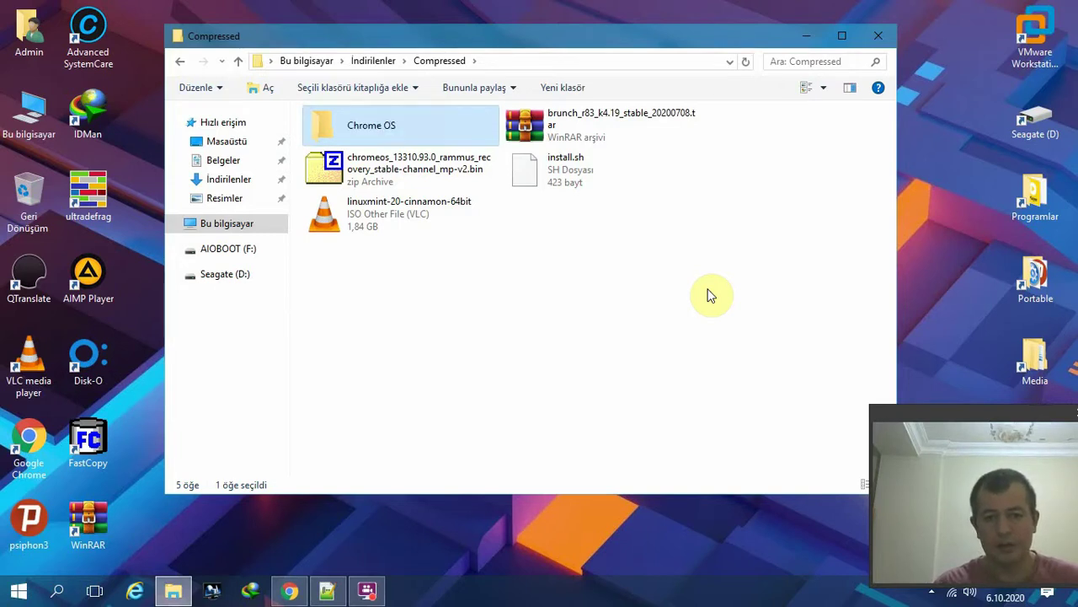
Move install.sh into the Chrome OS folder and select the linuxmint-20-cinnamon-64bit ISO
click(554, 176)
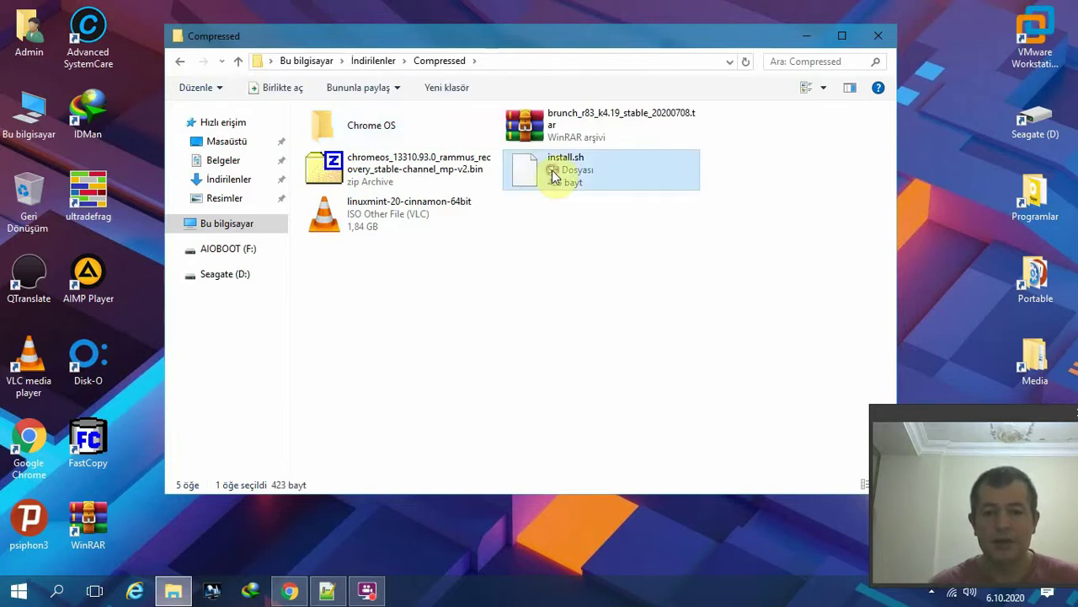
drag(554, 175, 385, 127)
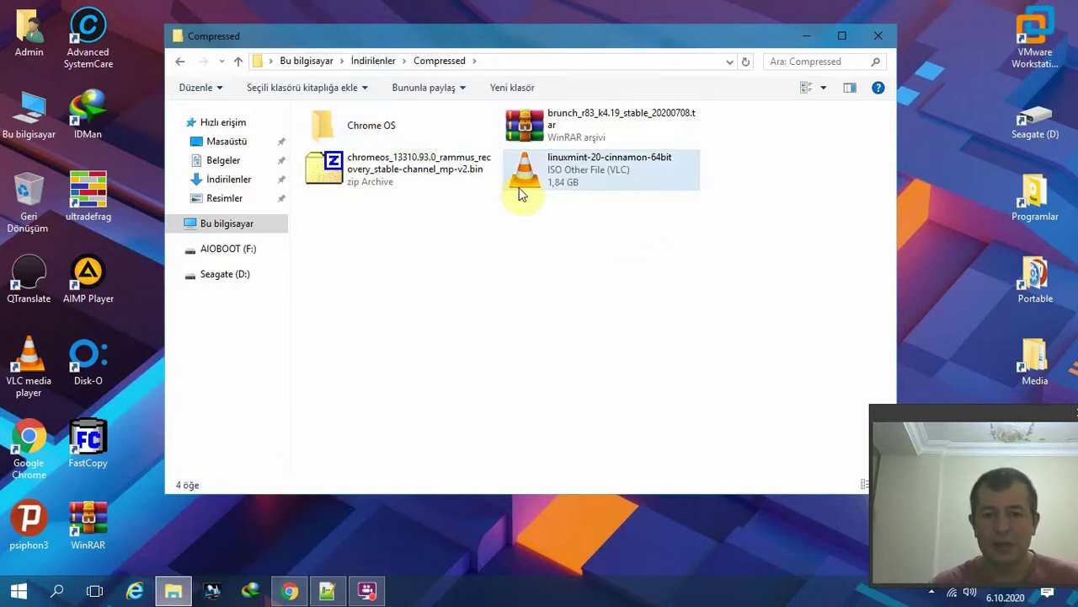
click(573, 179)
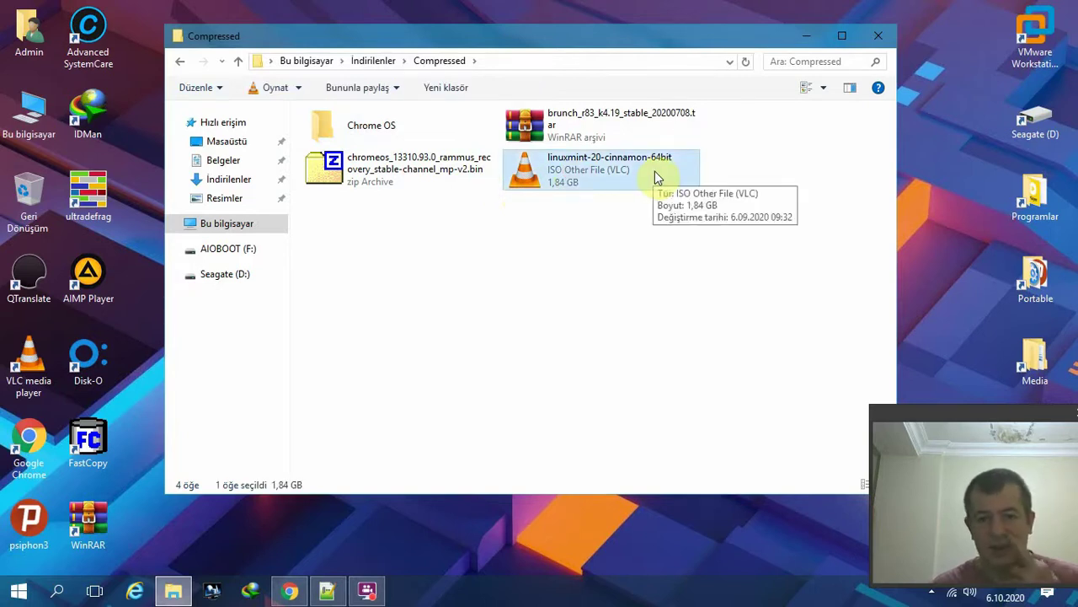
Open the brunch_r83_k4.19_stable_20200708 archive in WinRAR and position its window so the Chrome OS folder stays visible
right_click(543, 127)
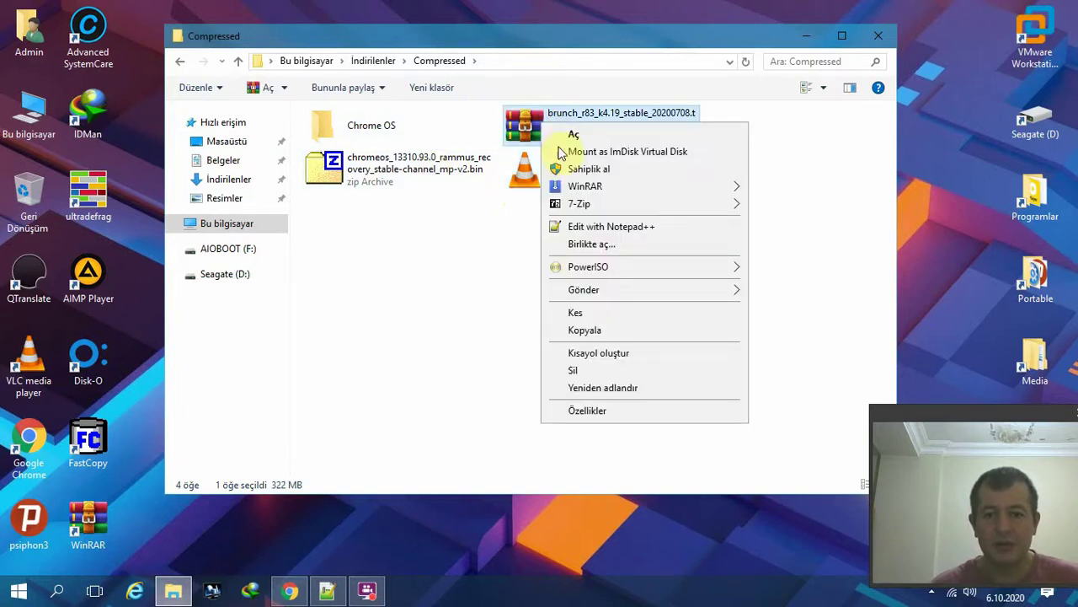
mouse_move(637, 187)
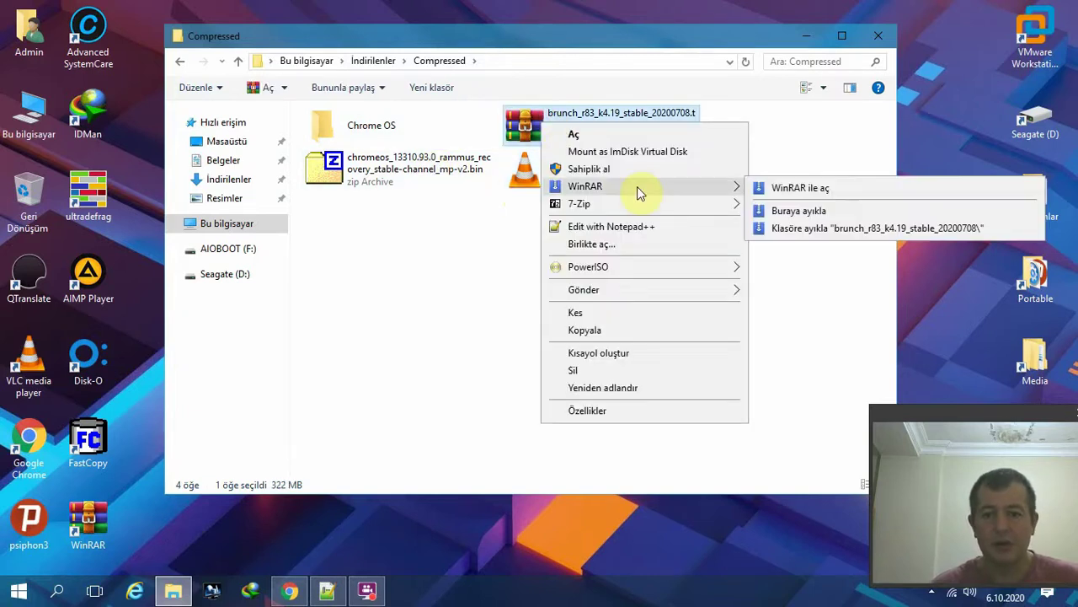
click(779, 189)
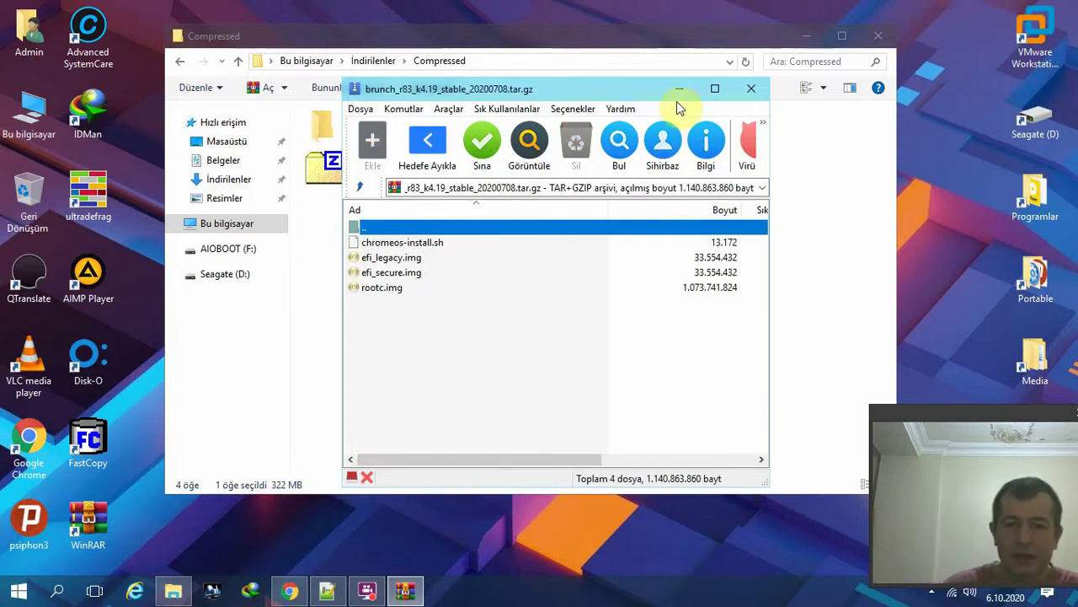
drag(567, 92, 674, 205)
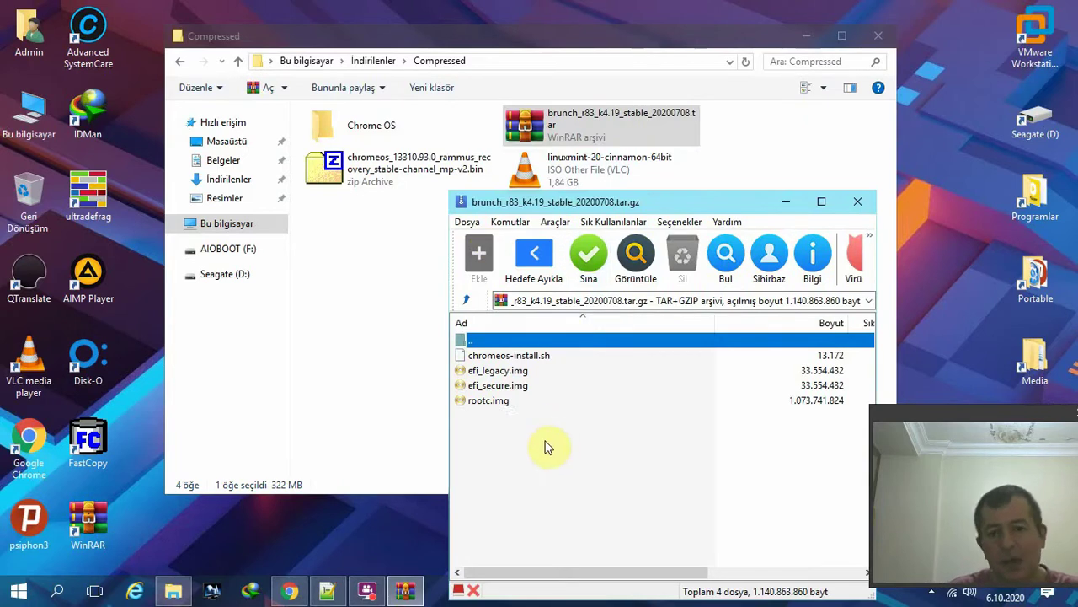
Extract chromeos-install.sh, efi_legacy.img, efi_secure.img and rootc.img from the Brunch archive into the Chrome OS folder, and close WinRAR
click(501, 372)
click(482, 386)
click(482, 401)
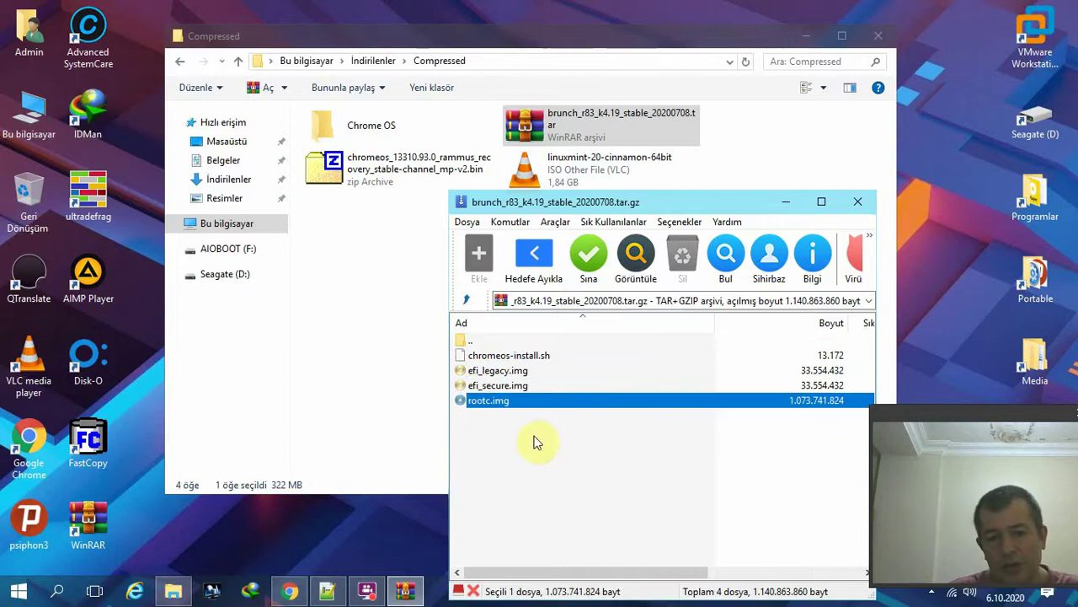
drag(551, 441, 368, 128)
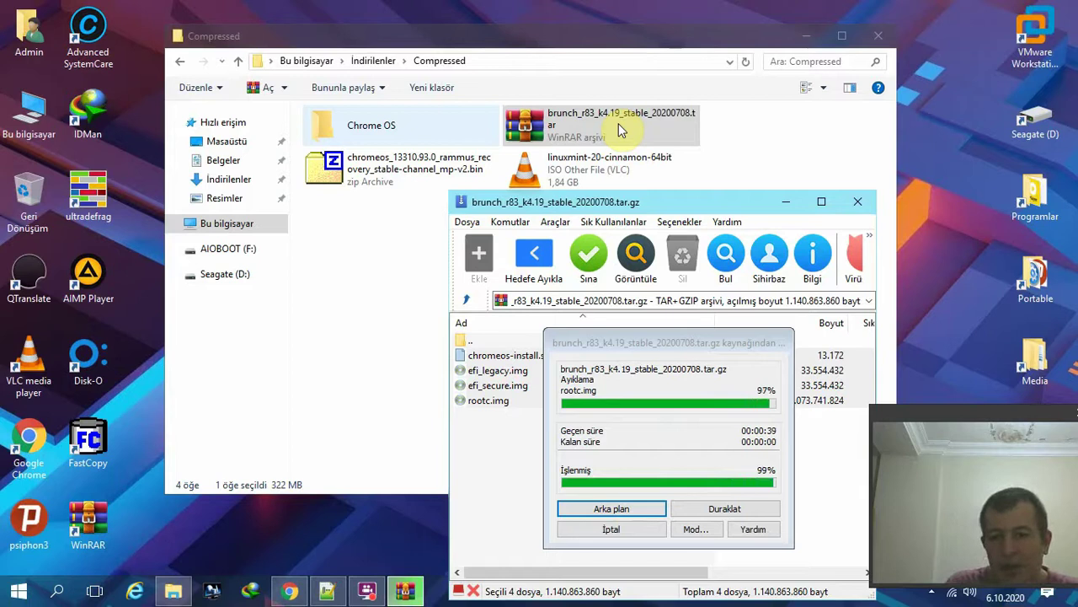
click(699, 569)
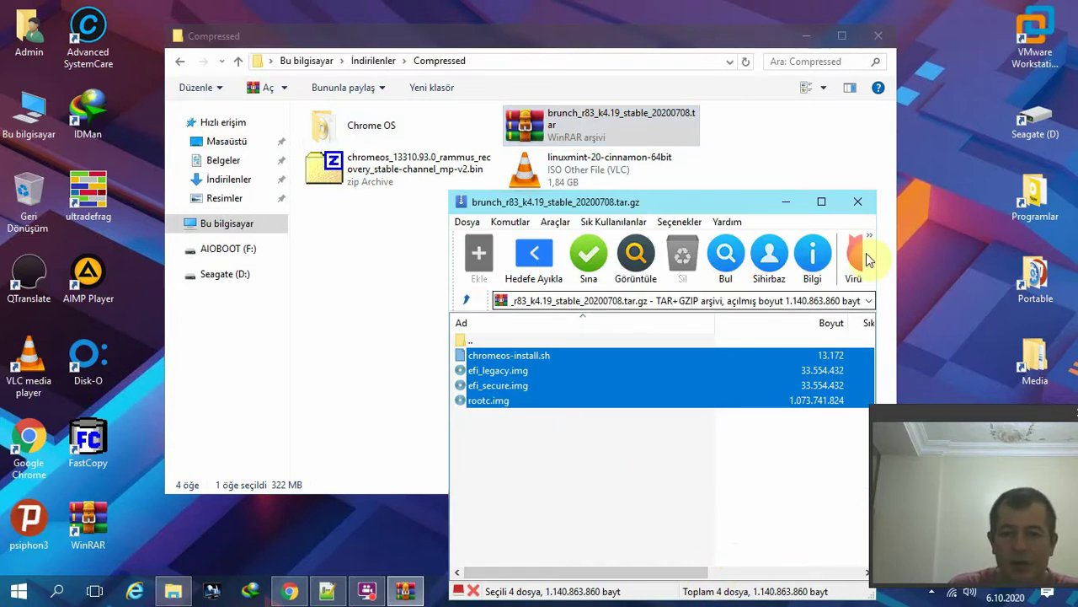
click(859, 202)
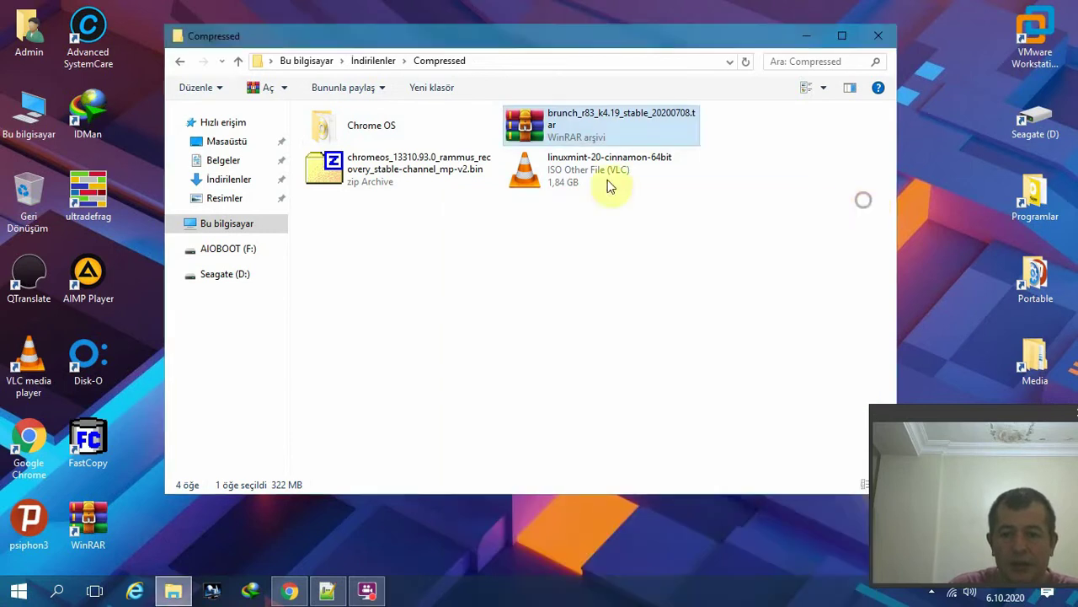
Check the contents of the Chrome OS folder and return to the Compressed folder
double_click(373, 127)
drag(436, 251, 274, 137)
click(443, 62)
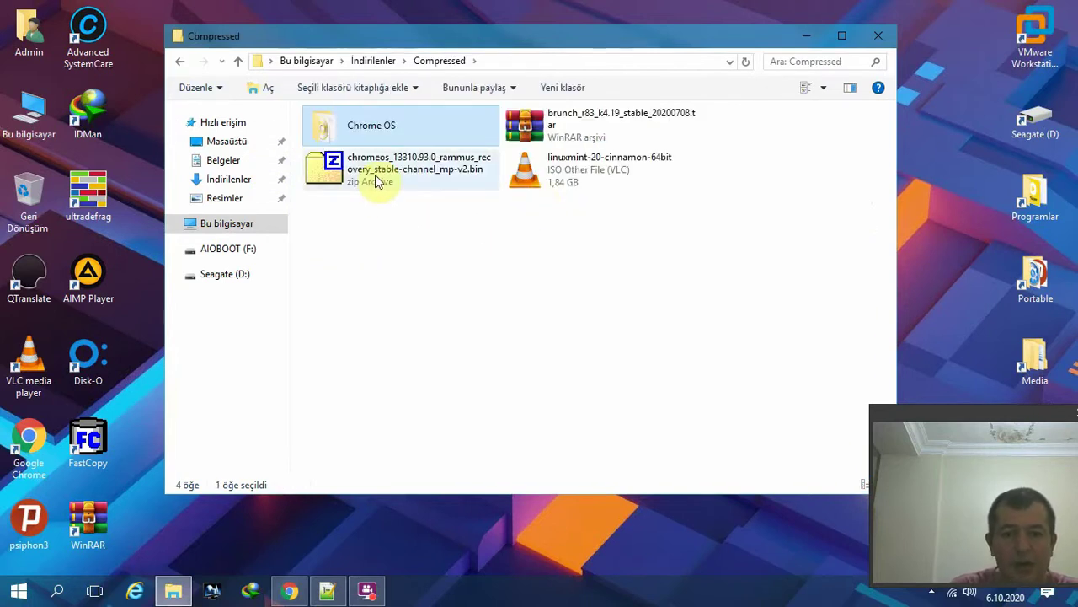
Open the chromeos_13310.93.0_rammus recovery zip in 7-Zip and extract its .bin image into the Chrome OS folder
right_click(376, 183)
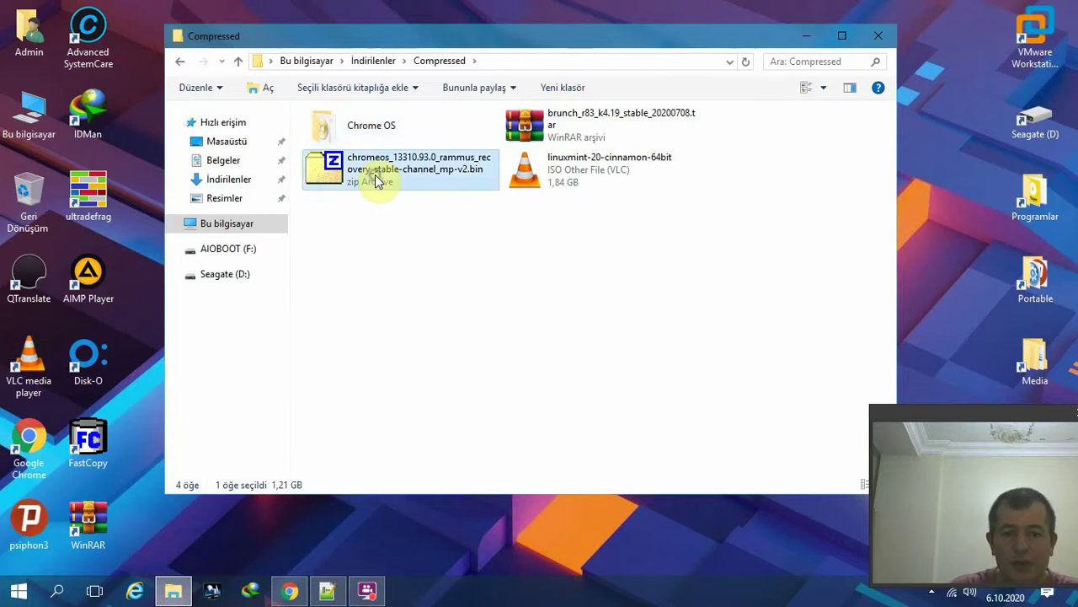
mouse_move(515, 238)
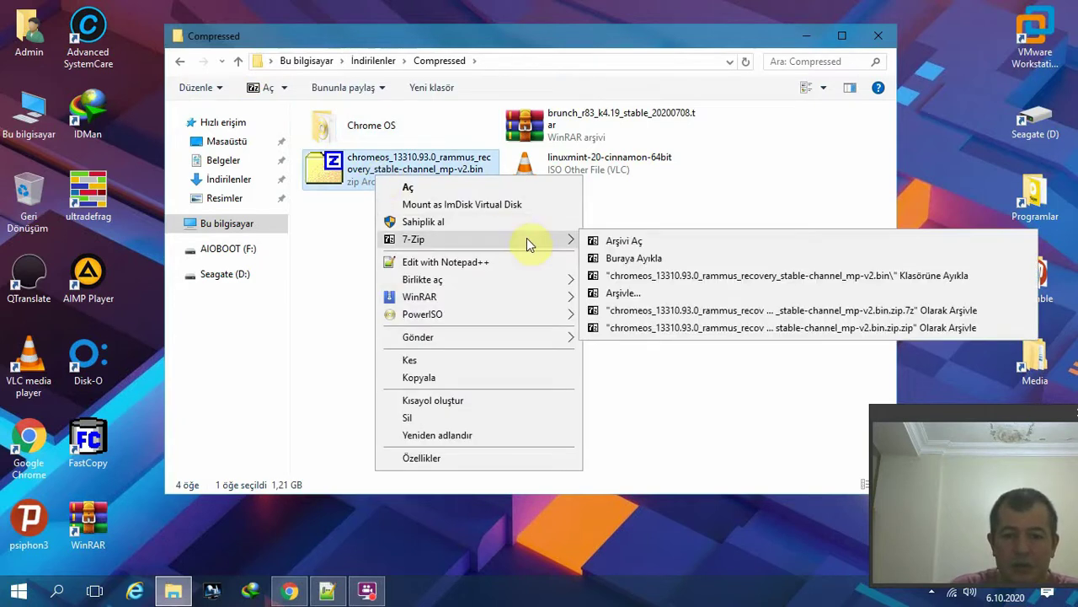
mouse_move(556, 297)
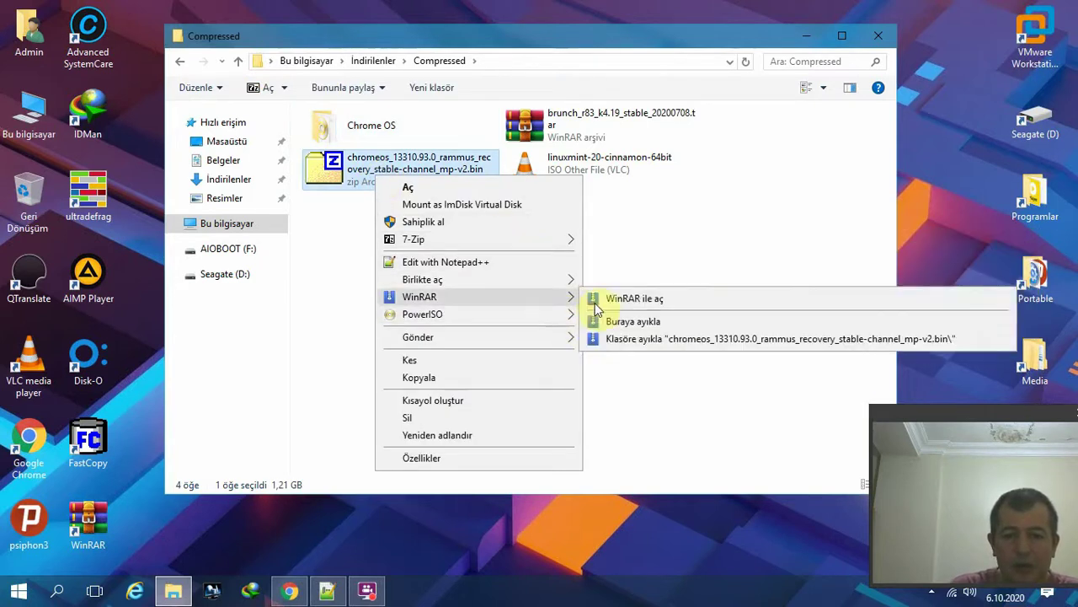
mouse_move(568, 241)
click(615, 241)
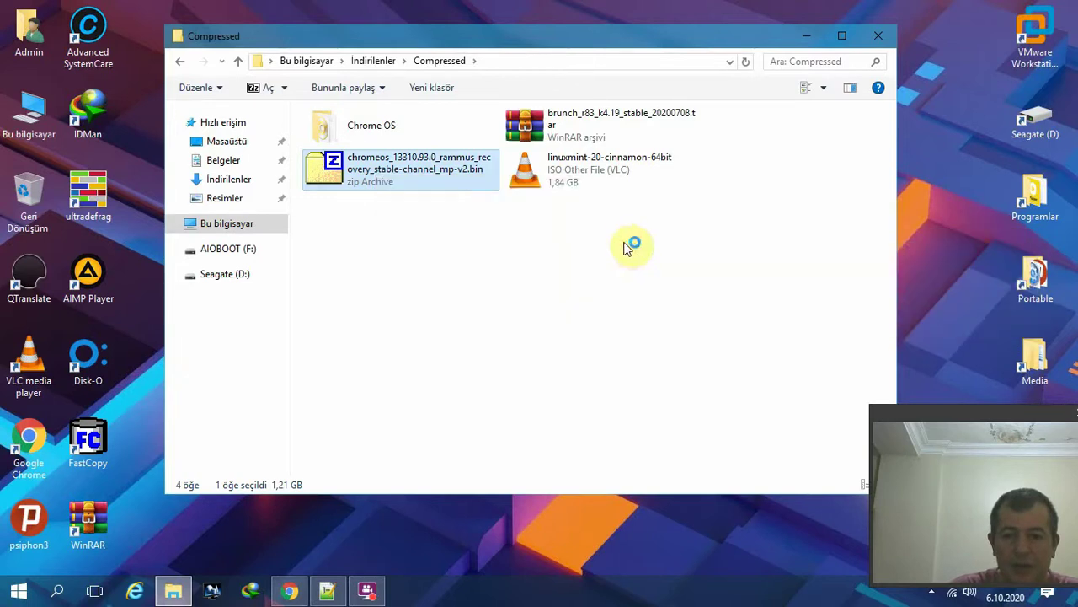
drag(399, 200, 899, 221)
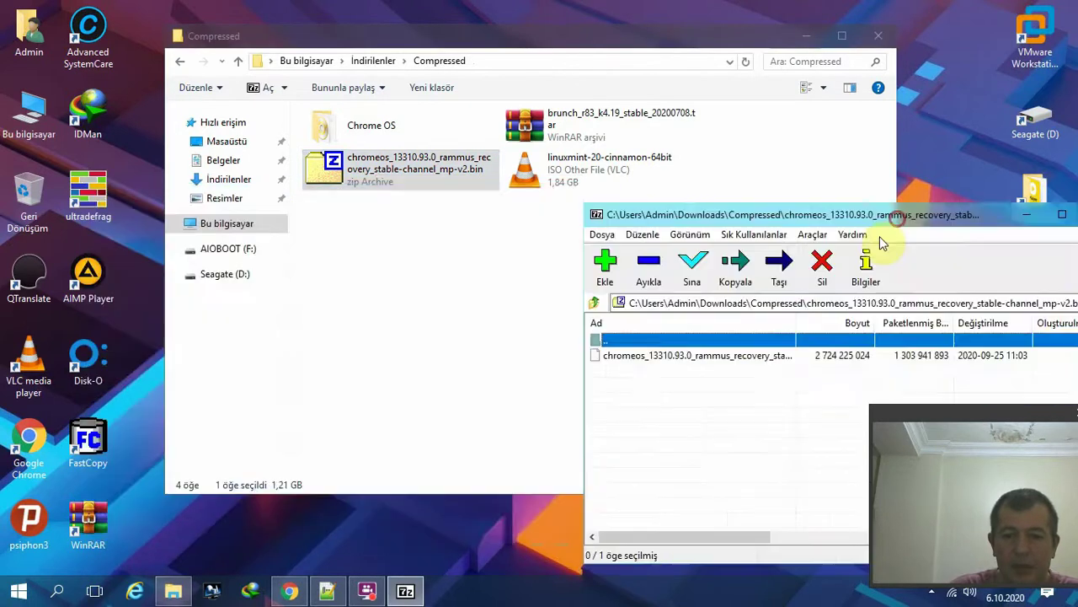
drag(625, 361, 370, 129)
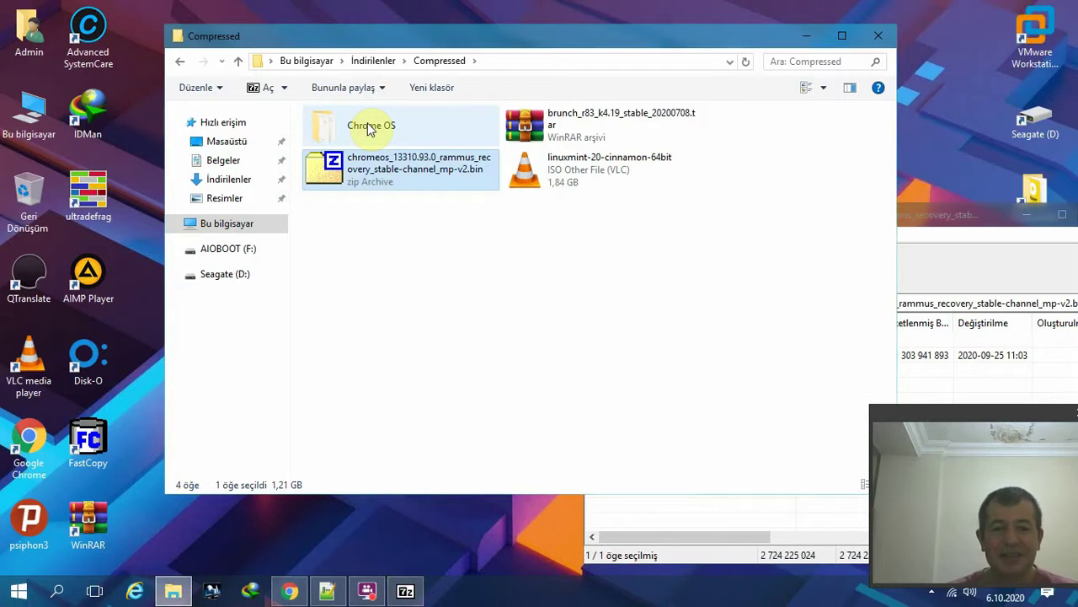
click(530, 246)
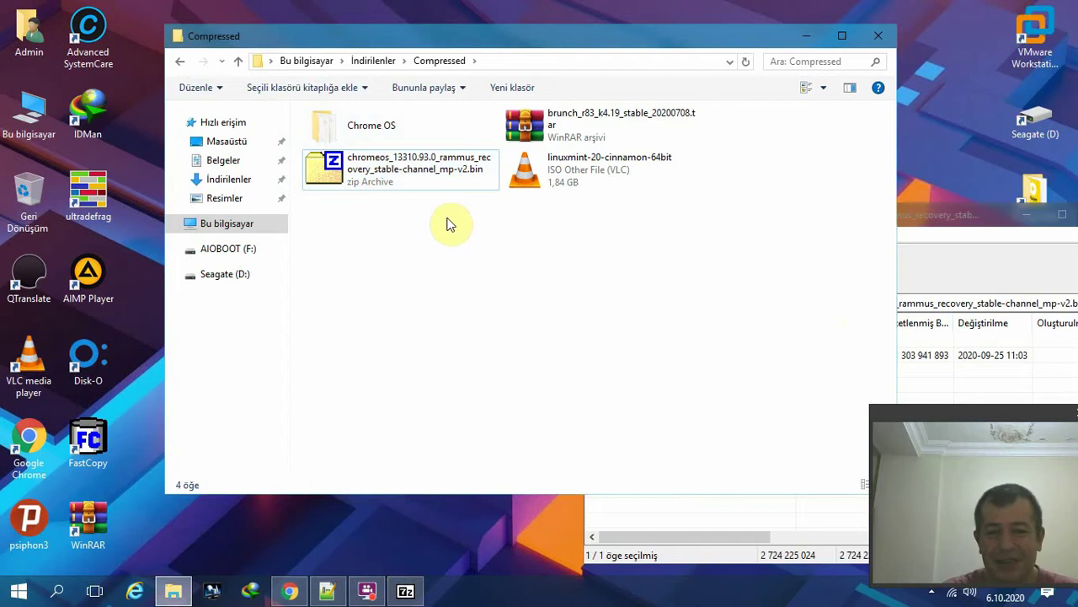
Point out the Chrome OS folder, the Linux Mint ISO, the Brunch archive and the rammus recovery zip
click(385, 126)
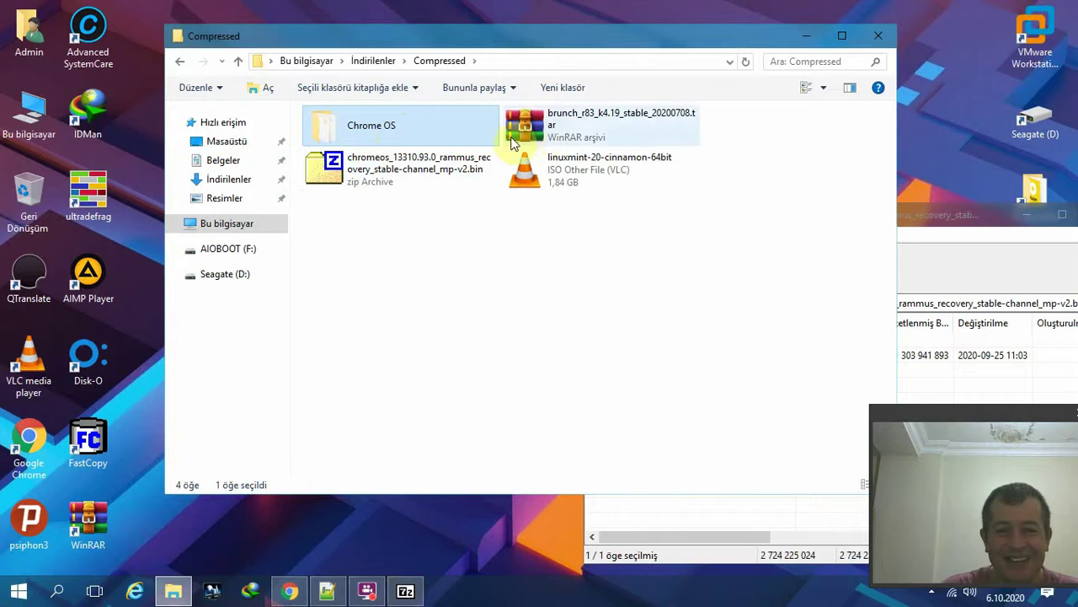
mouse_move(412, 137)
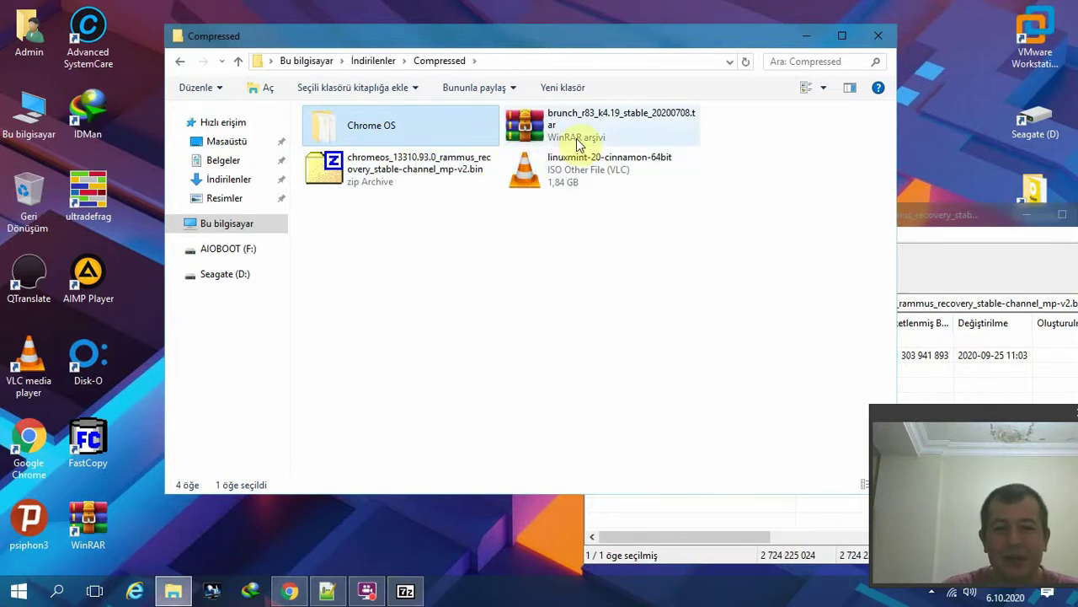
click(546, 138)
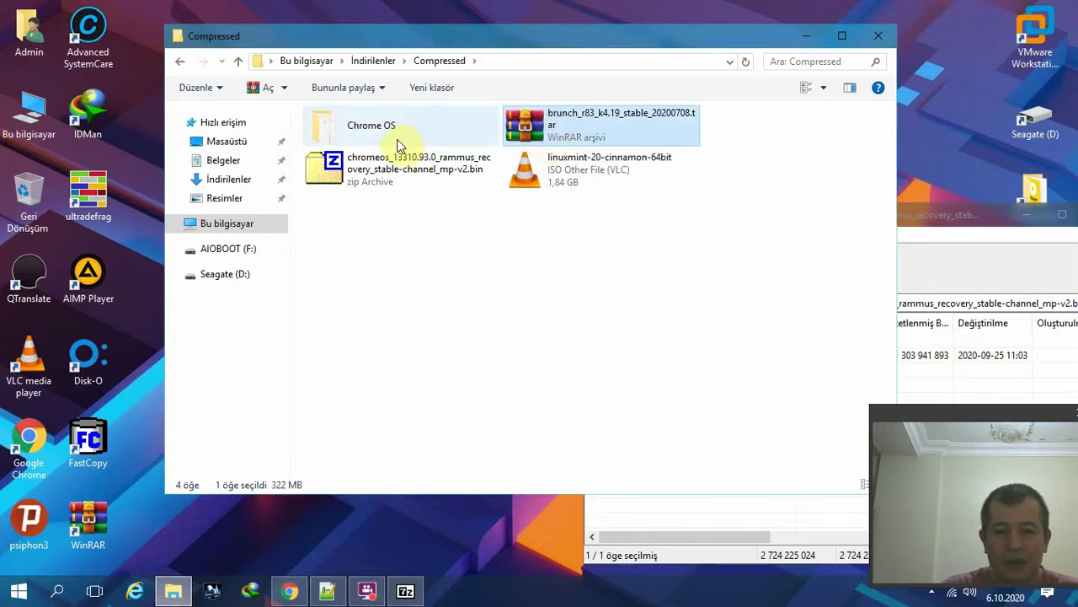
click(578, 173)
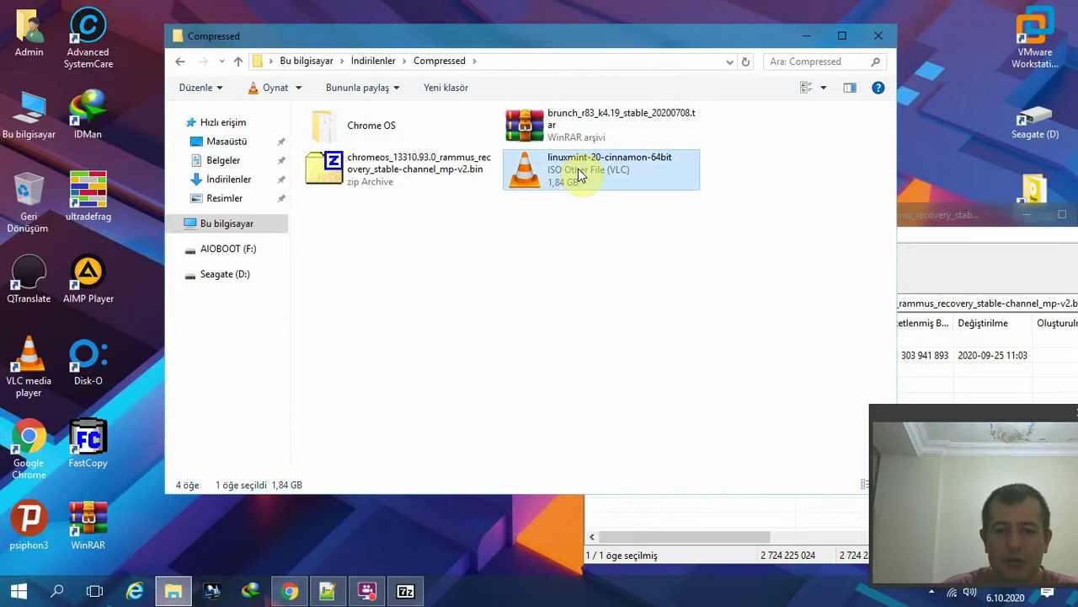
click(575, 127)
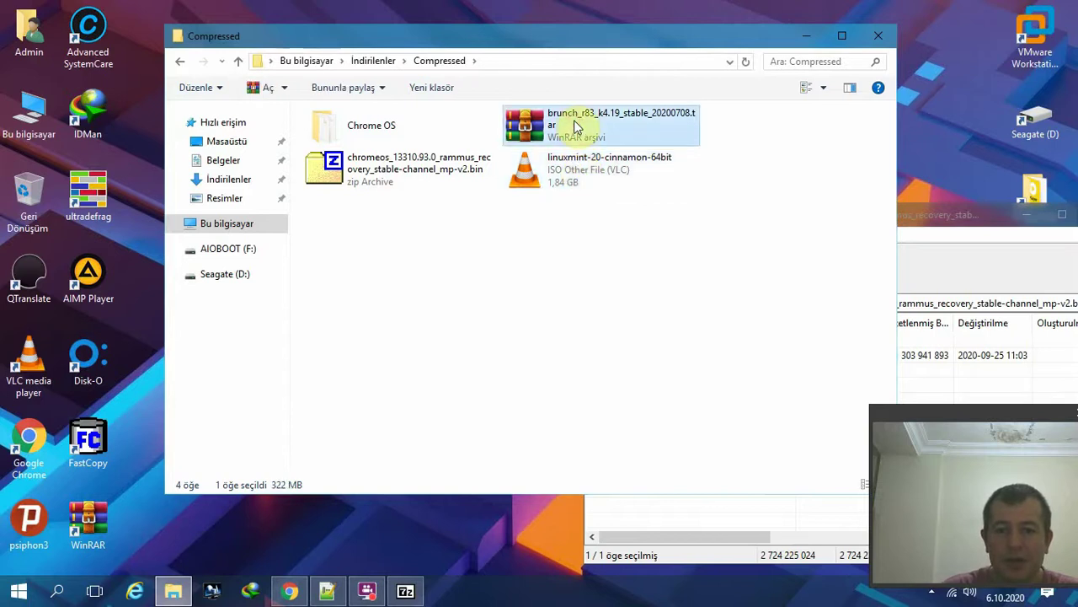
click(390, 172)
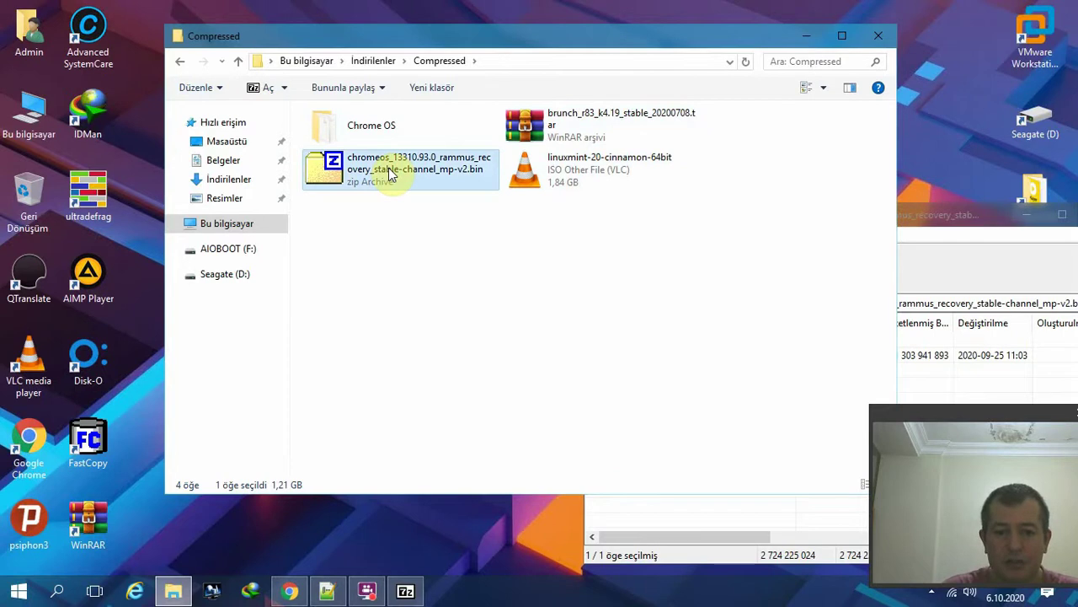
Reopen the Brunch archive in WinRAR and move its window clear of the Chrome OS folder
click(549, 120)
right_click(600, 136)
mouse_move(669, 182)
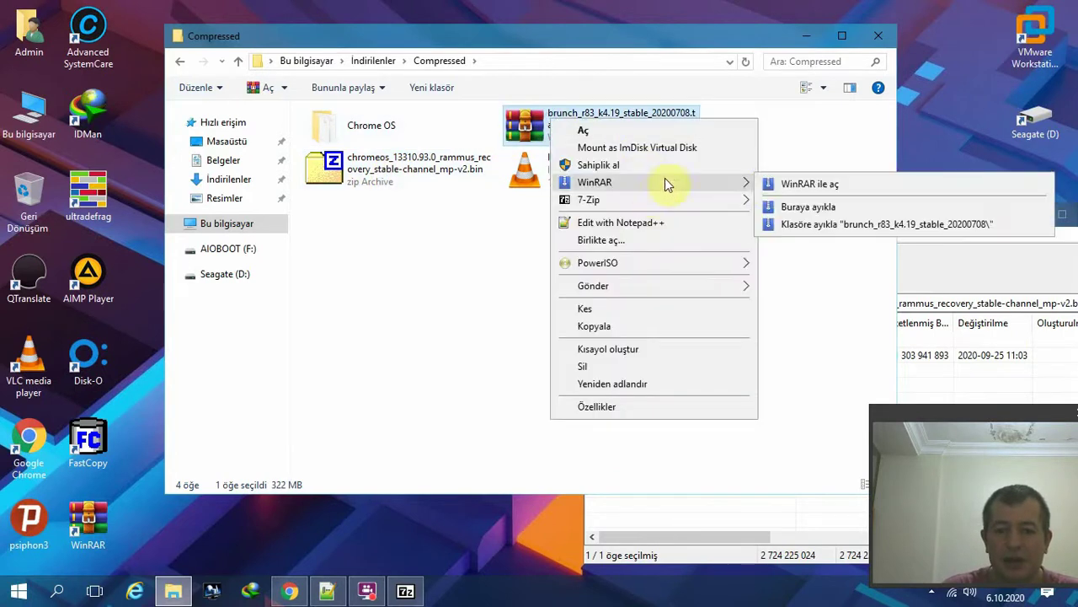
click(769, 181)
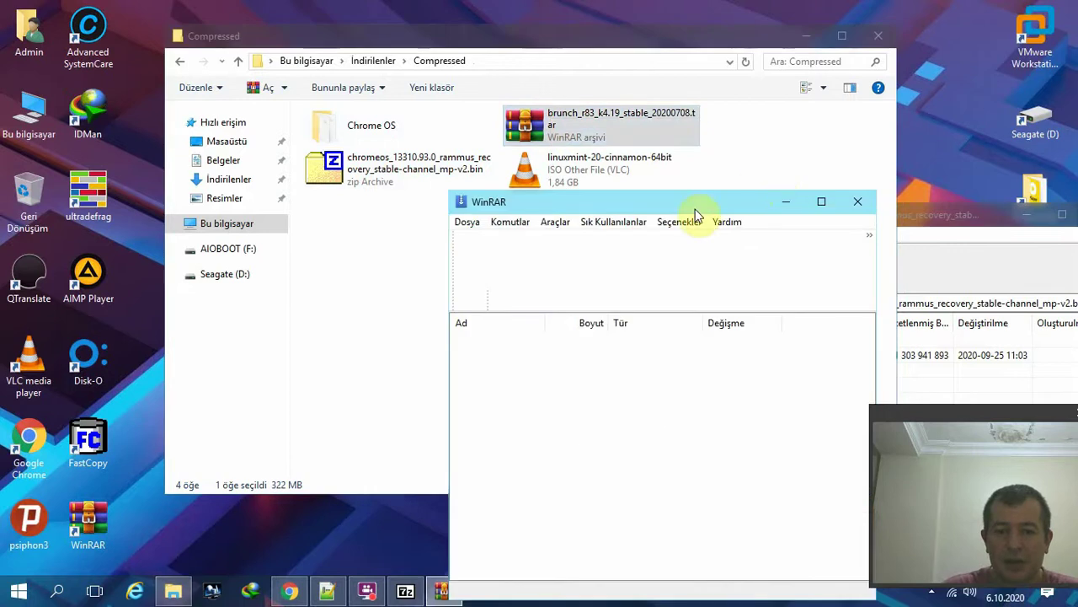
drag(699, 209, 821, 111)
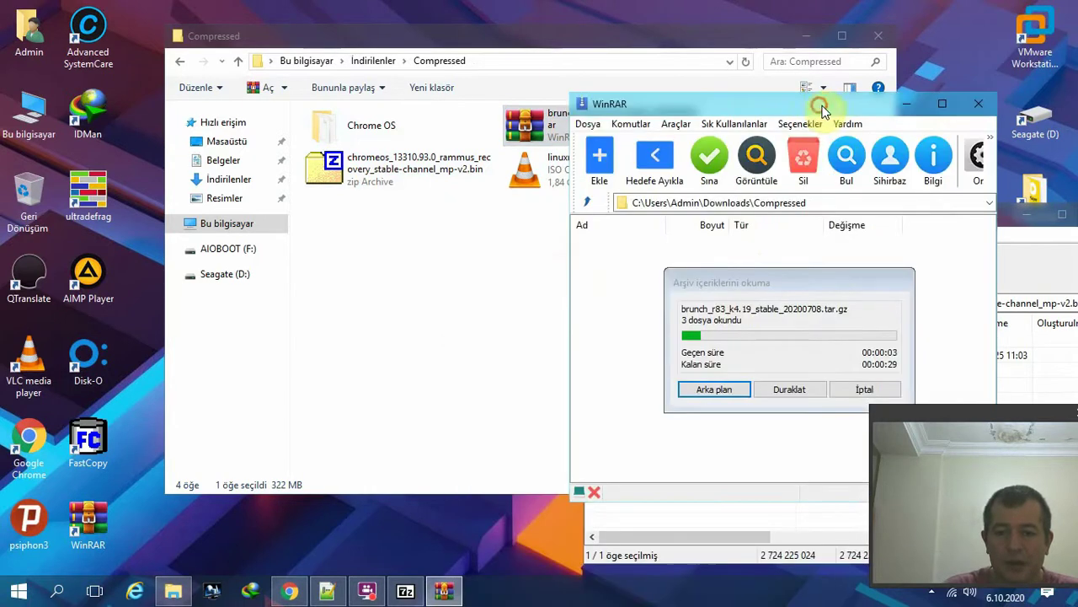
View the rammus recovery zip's contents in a new 7-Zip window and close that window
right_click(357, 179)
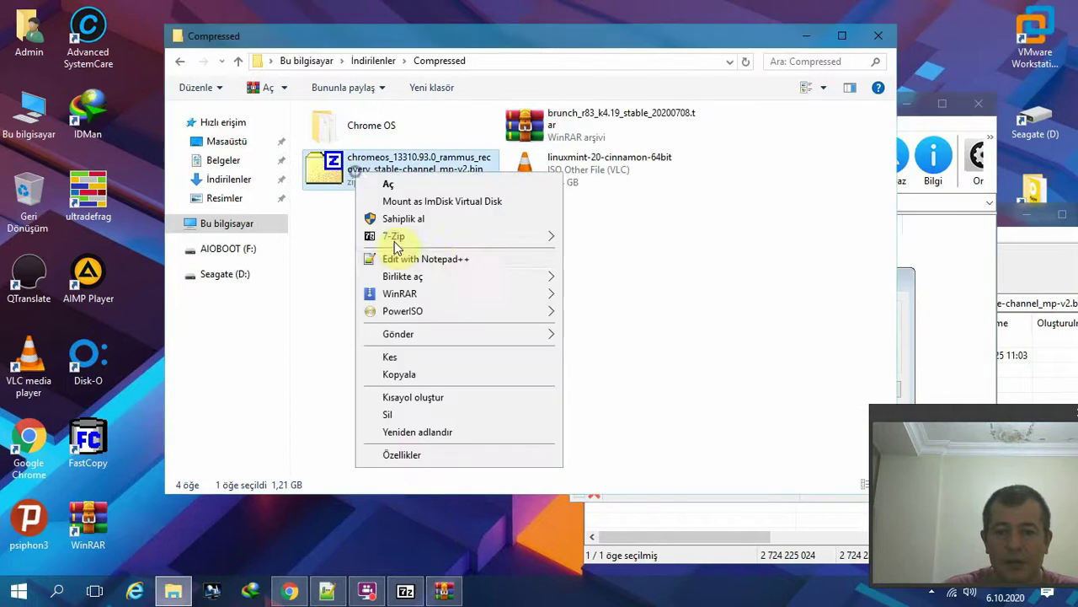
mouse_move(472, 236)
click(581, 239)
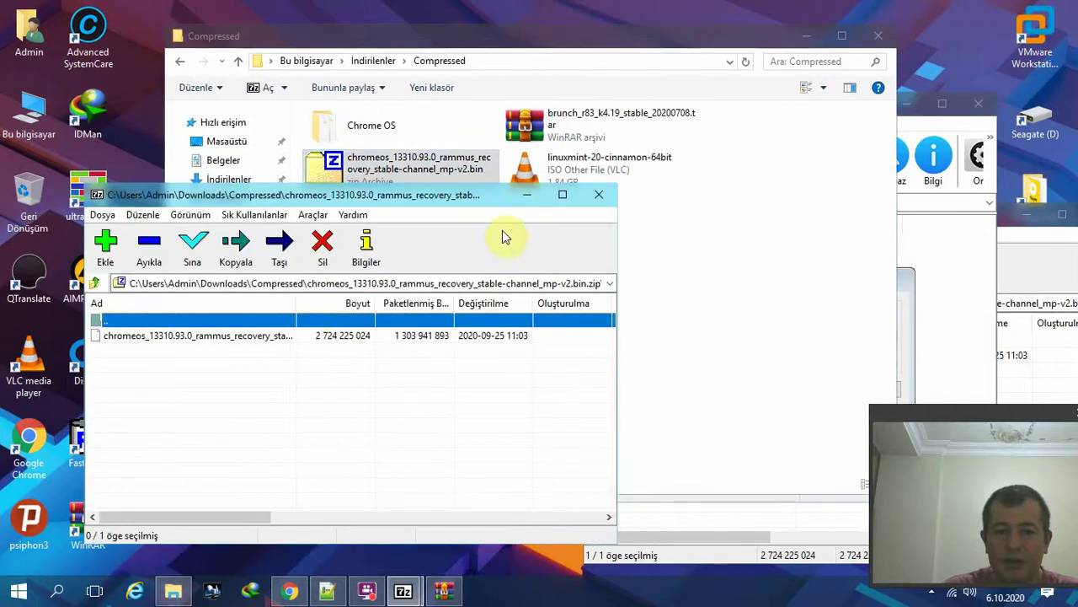
click(598, 195)
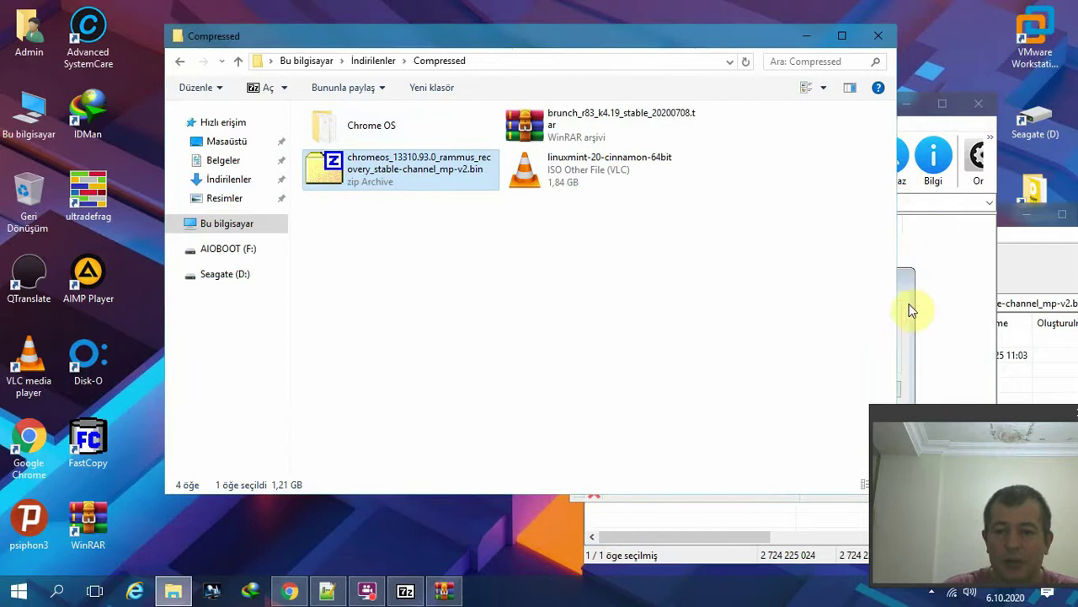
Select the Brunch archive's four files, close WinRAR without extracting again, and open the Chrome OS folder
click(910, 310)
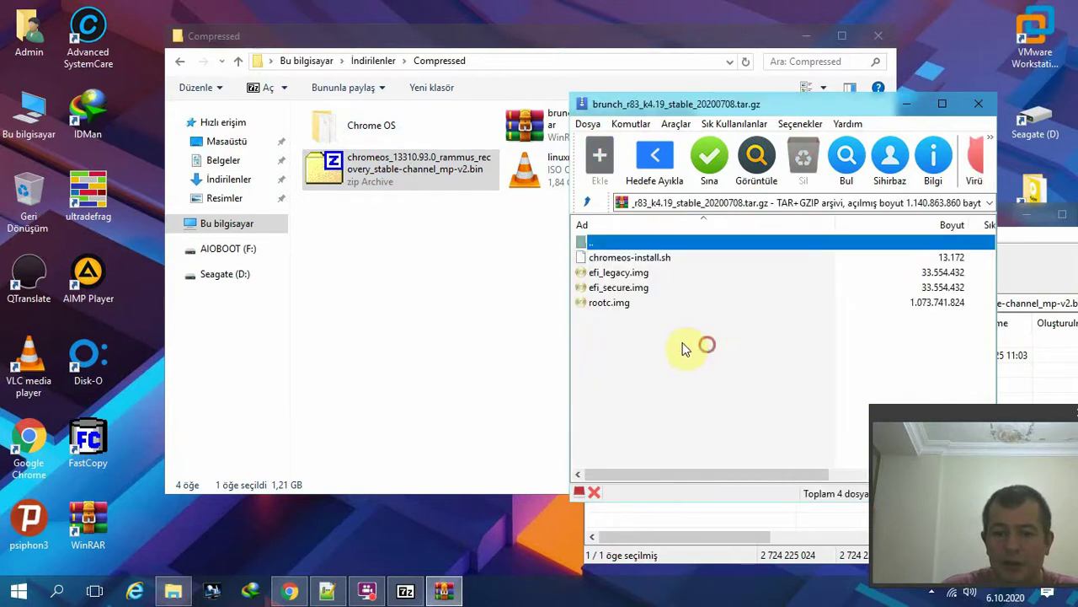
drag(705, 344, 587, 264)
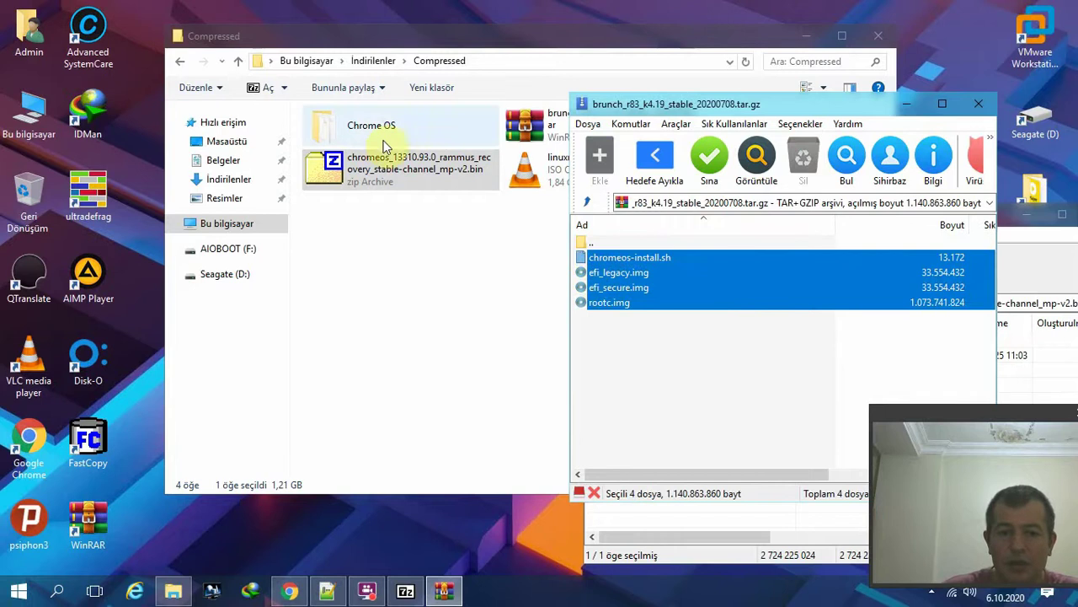
click(990, 105)
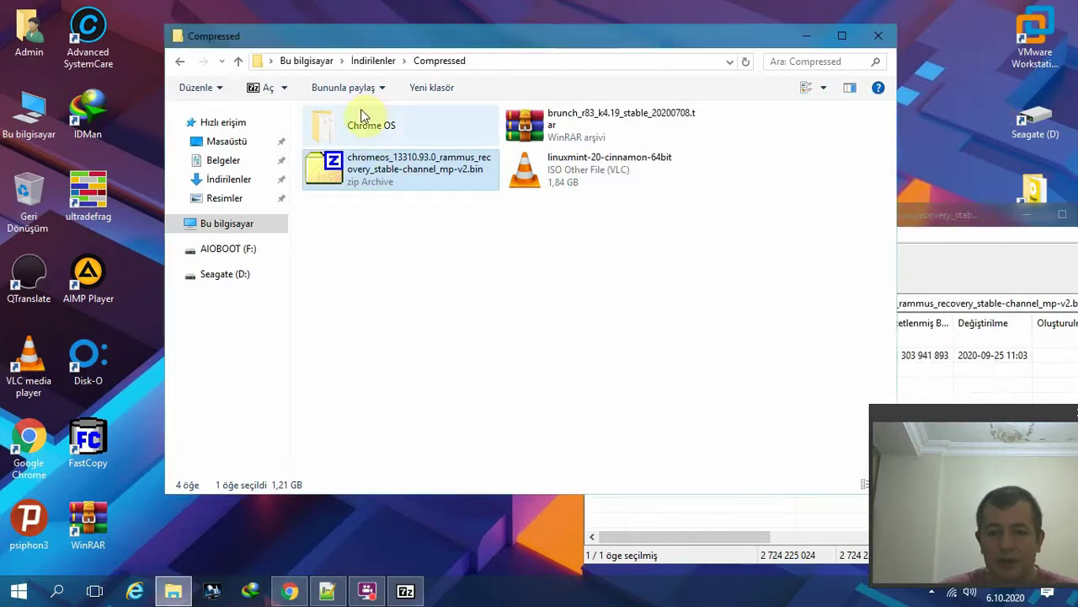
double_click(367, 124)
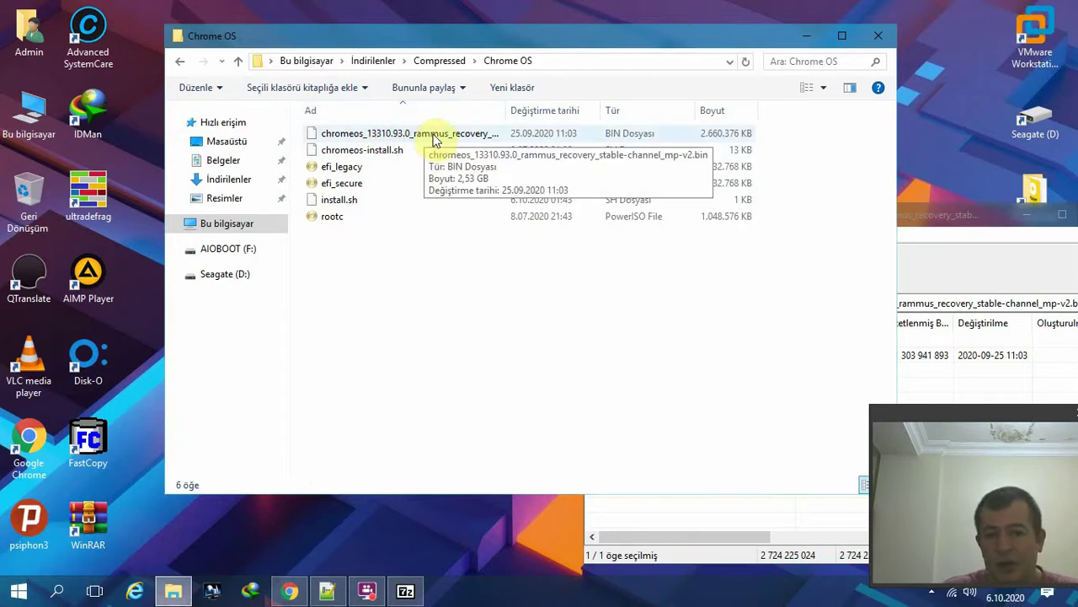
Switch the Chrome OS folder's file listing to the tiles view
click(433, 136)
right_click(433, 135)
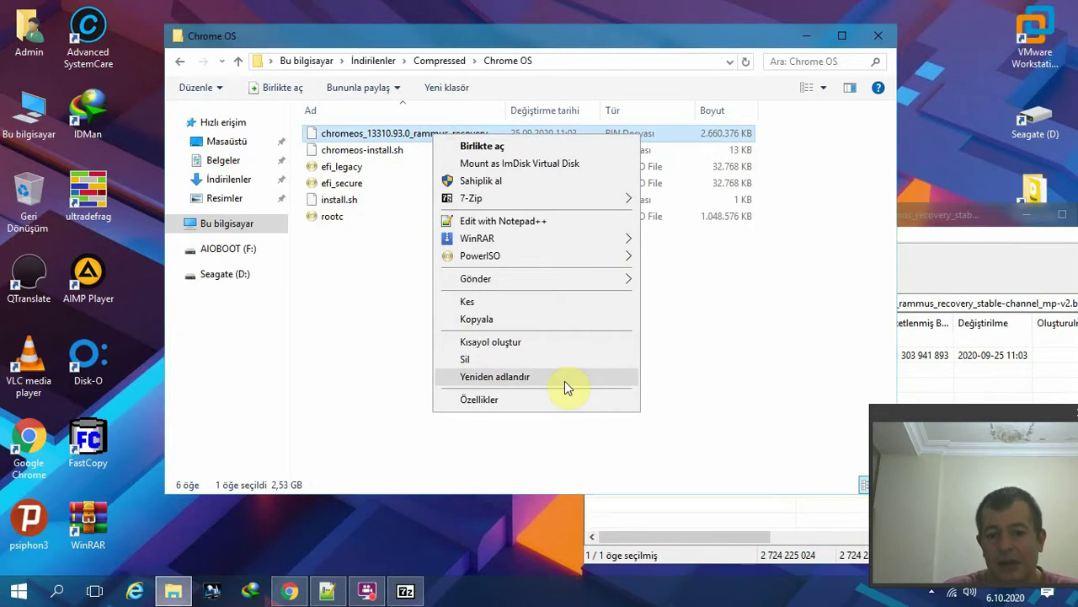
click(771, 333)
click(804, 88)
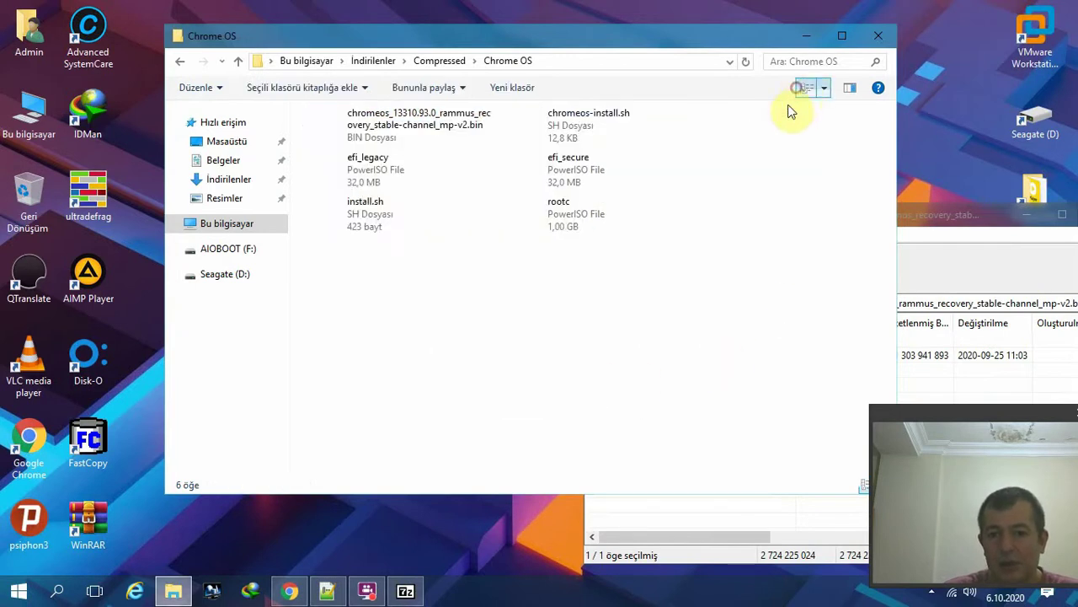
Remove the "chromeos_13310.93.0_" prefix from the recovery image's file name, leaving rammus_recovery_stable-channel_mp-v2.bin
click(422, 118)
right_click(422, 123)
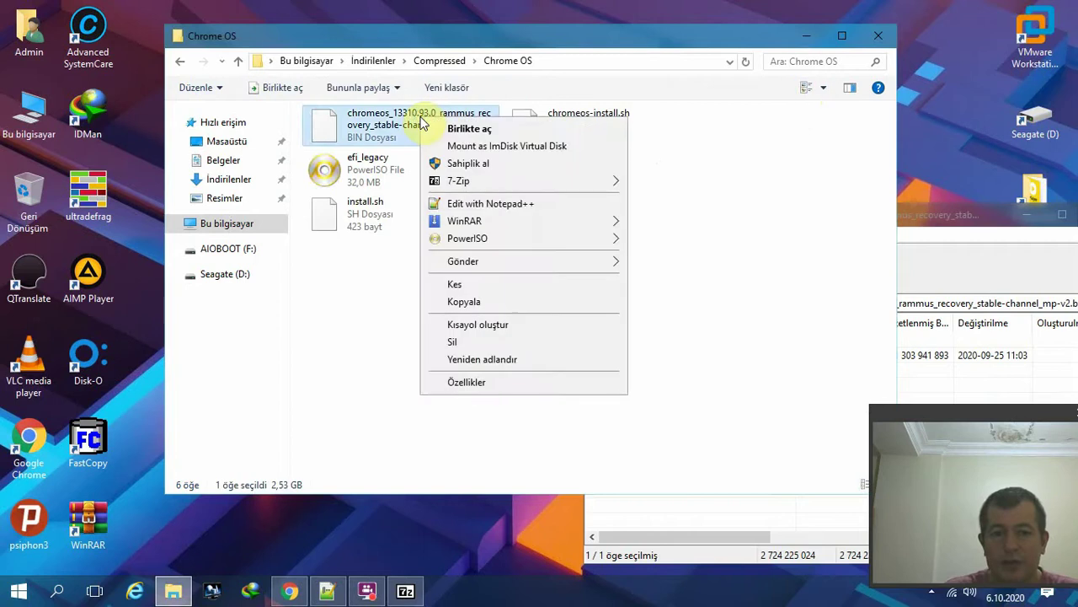
click(497, 359)
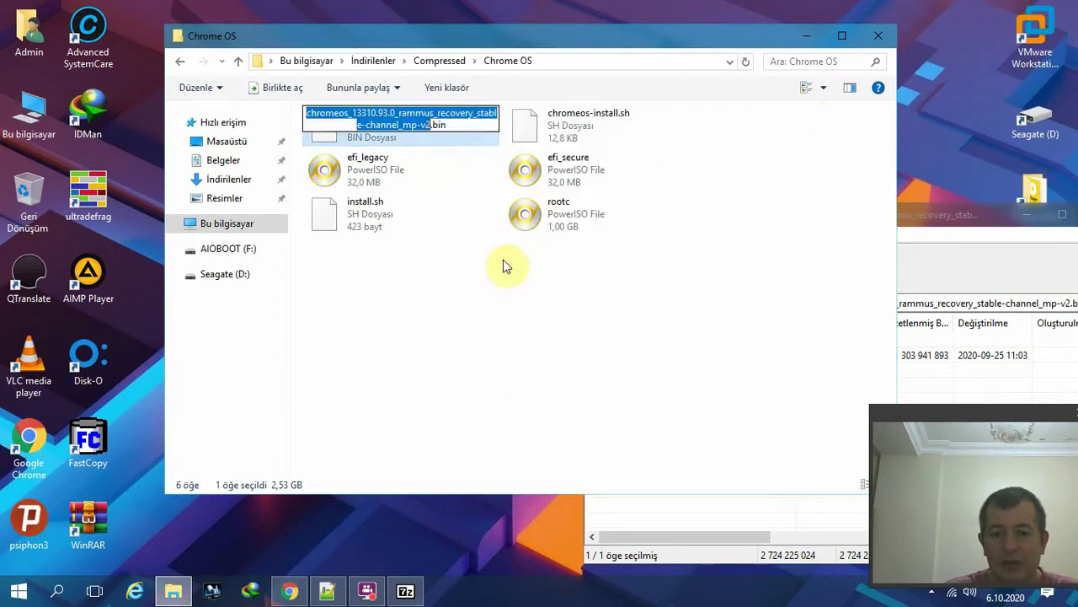
click(430, 125)
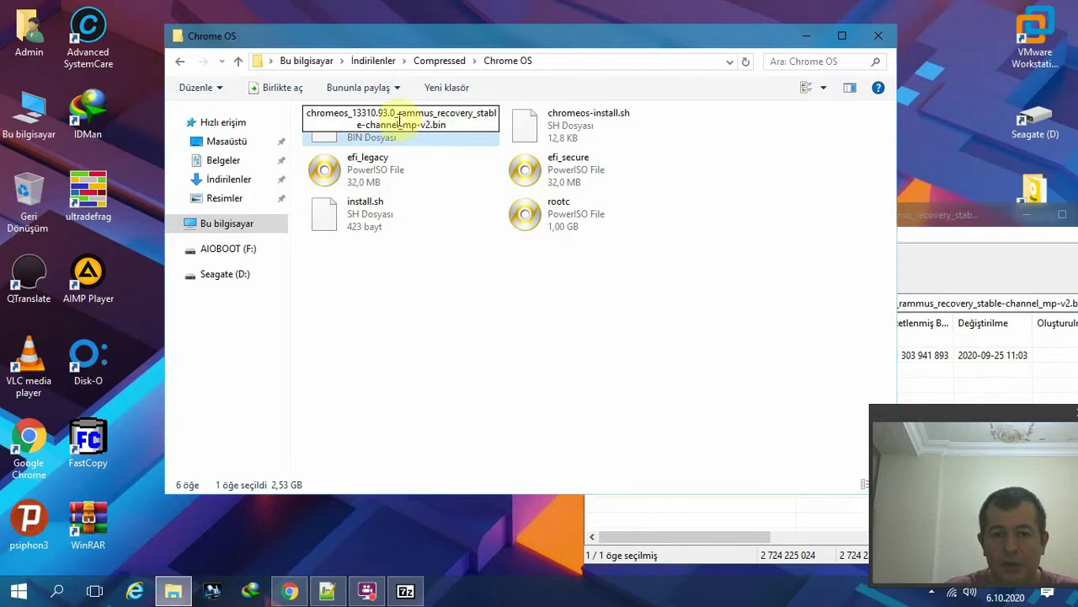
drag(401, 118, 301, 113)
key(Delete)
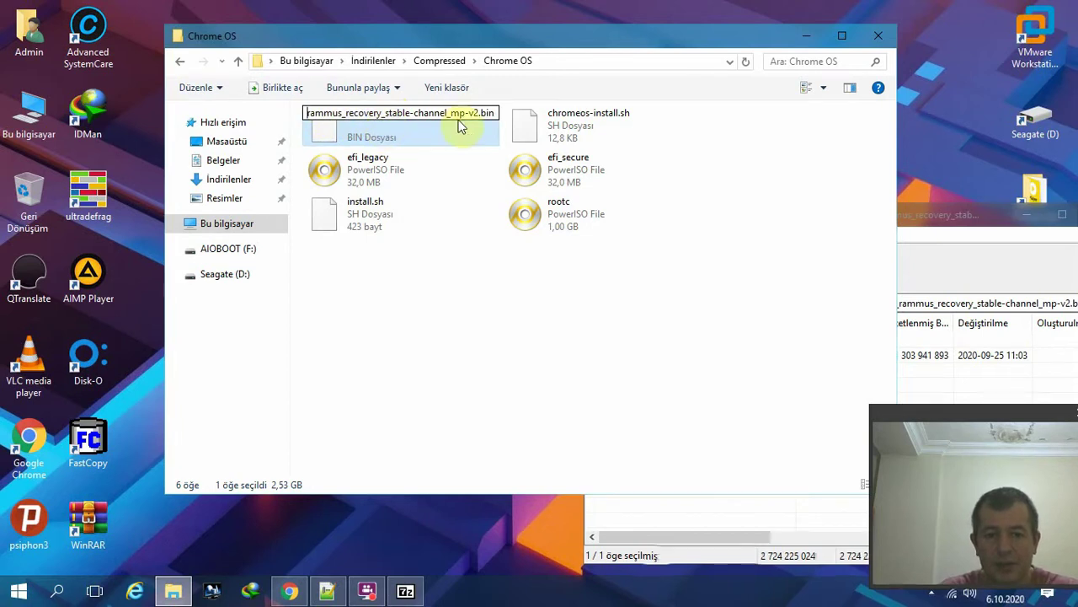
key(Return)
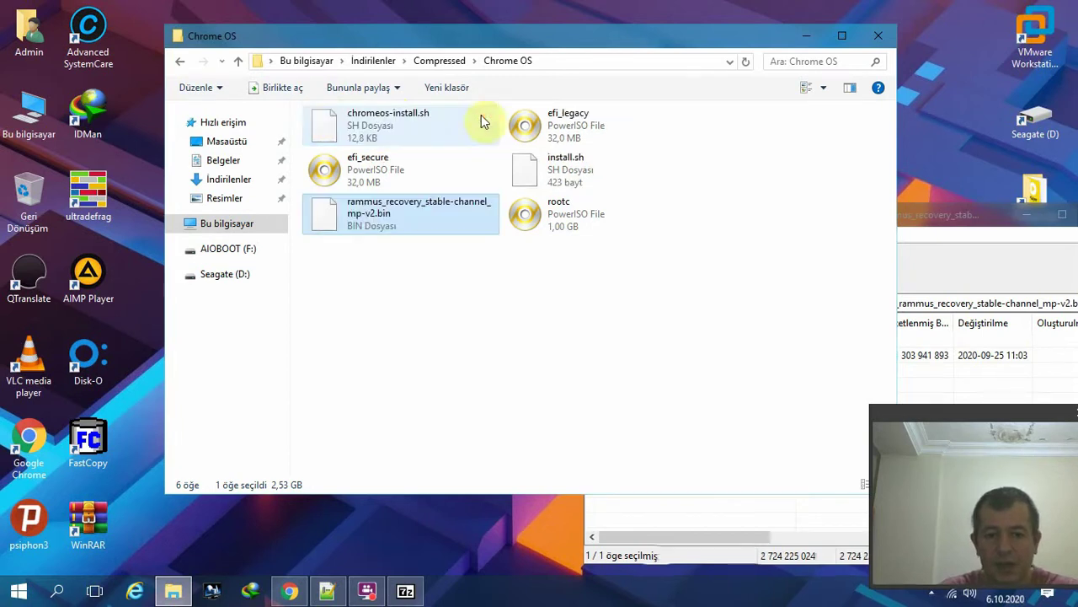
Shorten the recovery image's file name to rammus_recovery.bin by removing "_stable-channel_mp-v2"
click(423, 217)
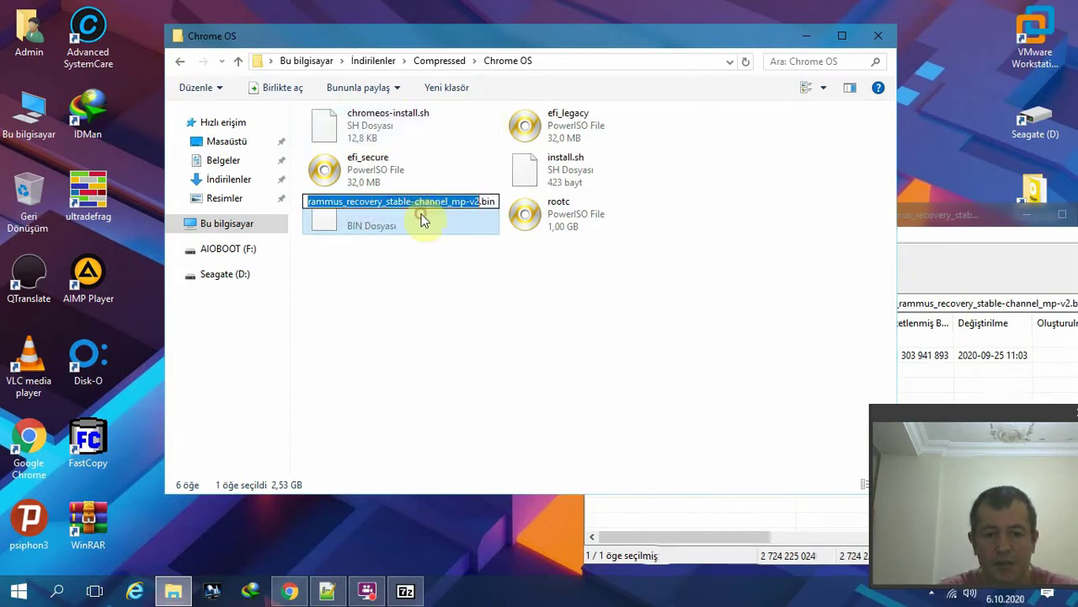
click(477, 201)
drag(478, 200, 381, 205)
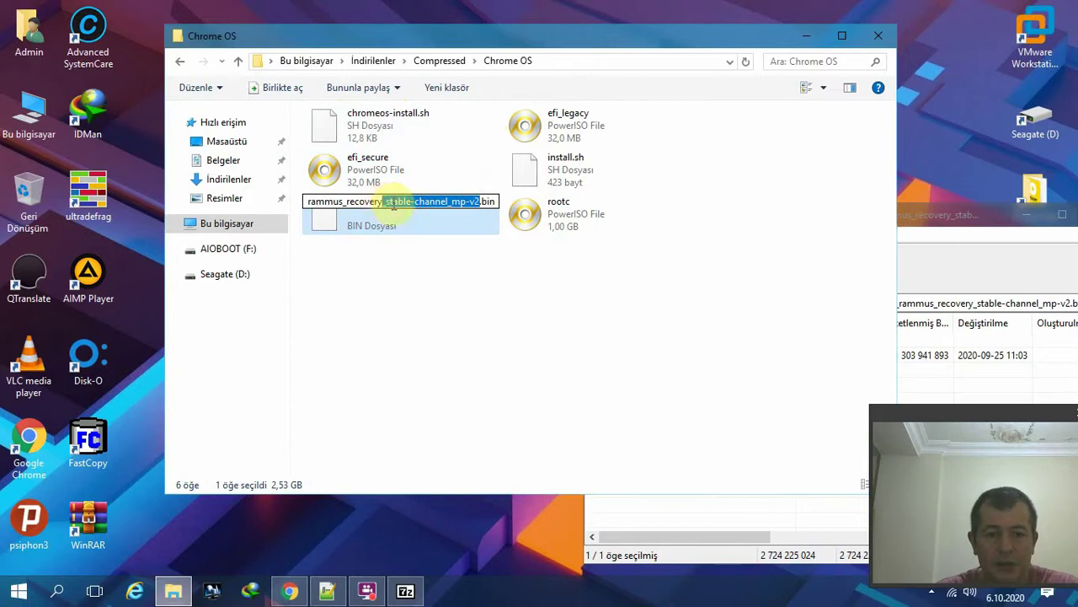
key(Delete)
click(435, 274)
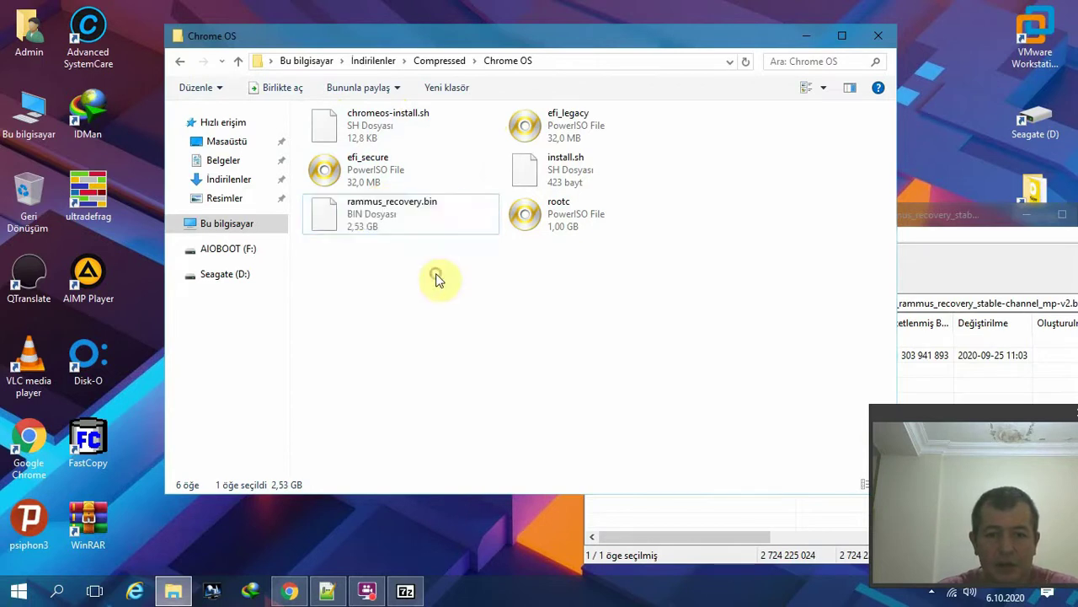
Point out rammus_recovery.bin and install.sh, select all six Chrome OS files, and return to the Compressed folder
click(354, 210)
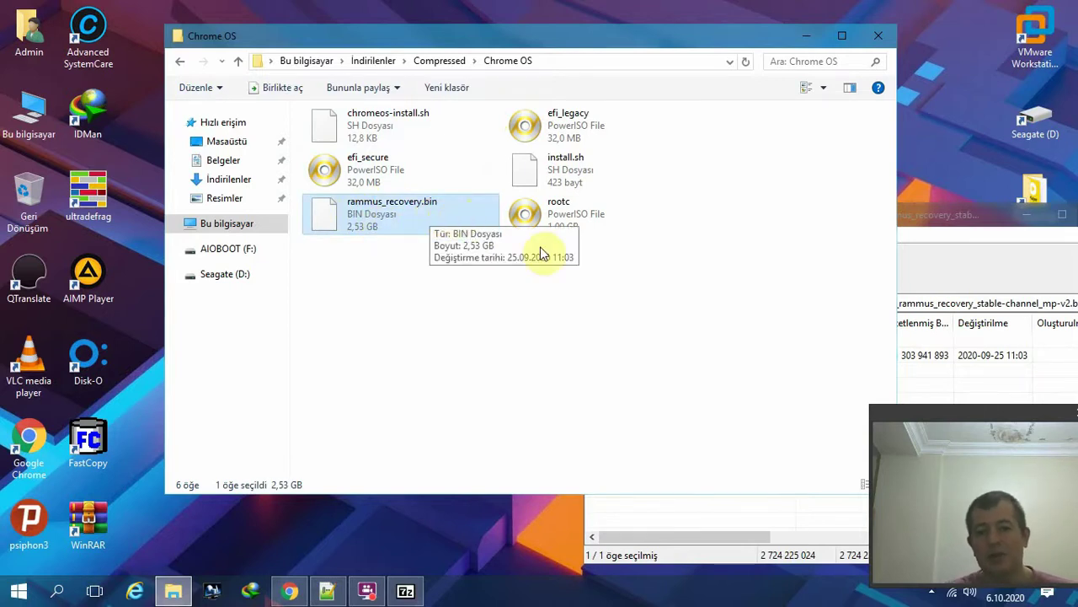
click(548, 168)
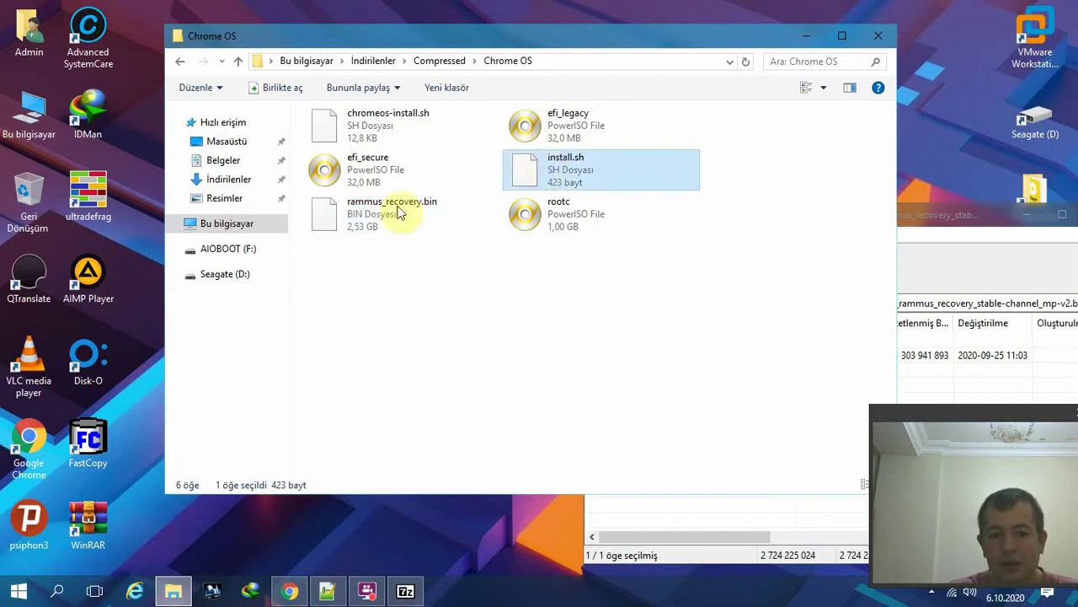
click(370, 215)
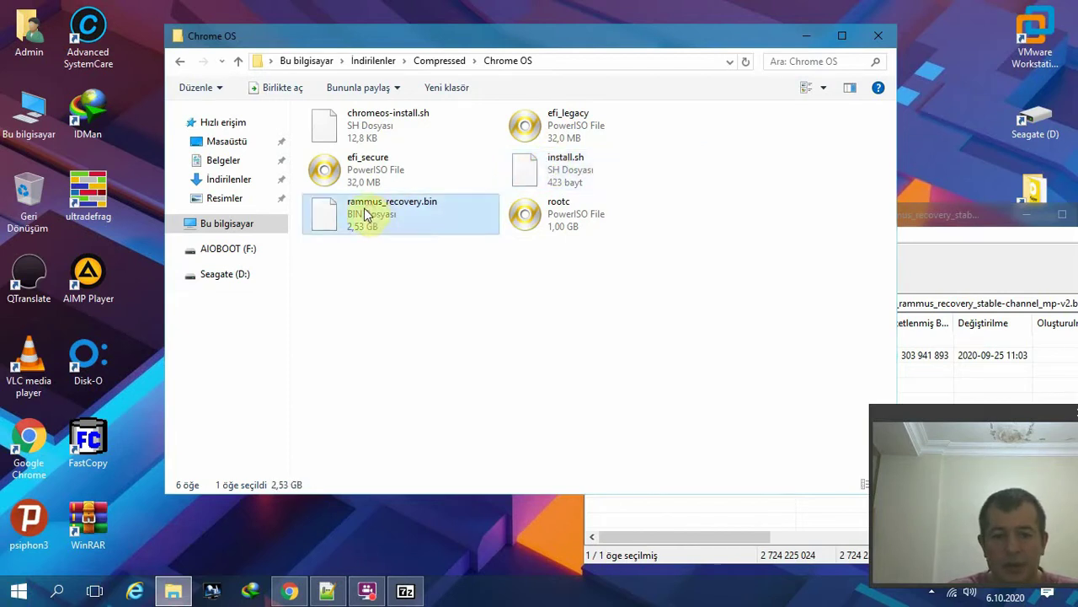
drag(626, 265, 316, 127)
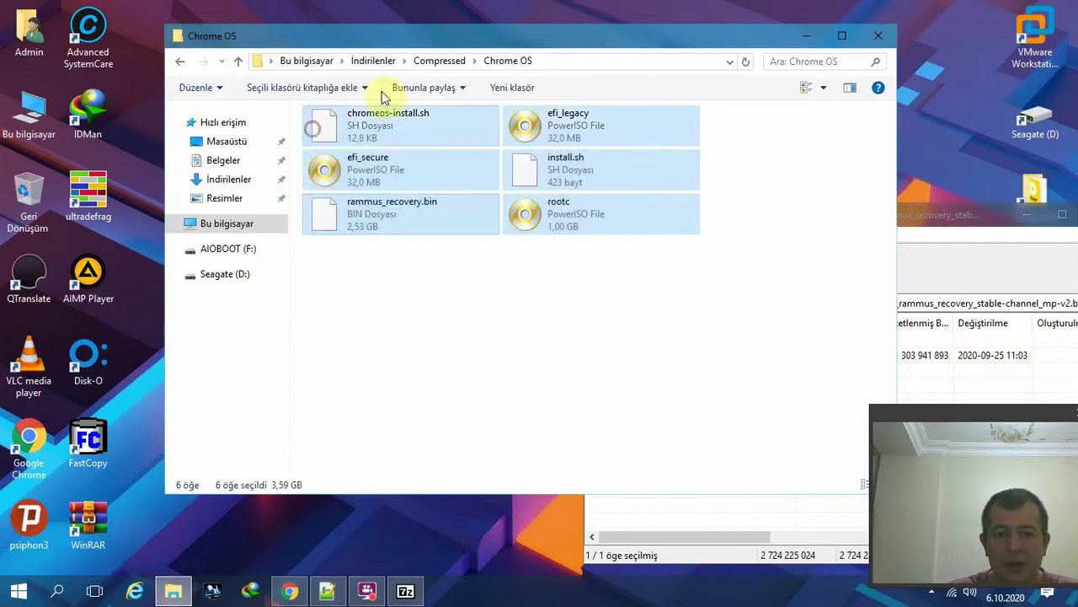
click(448, 67)
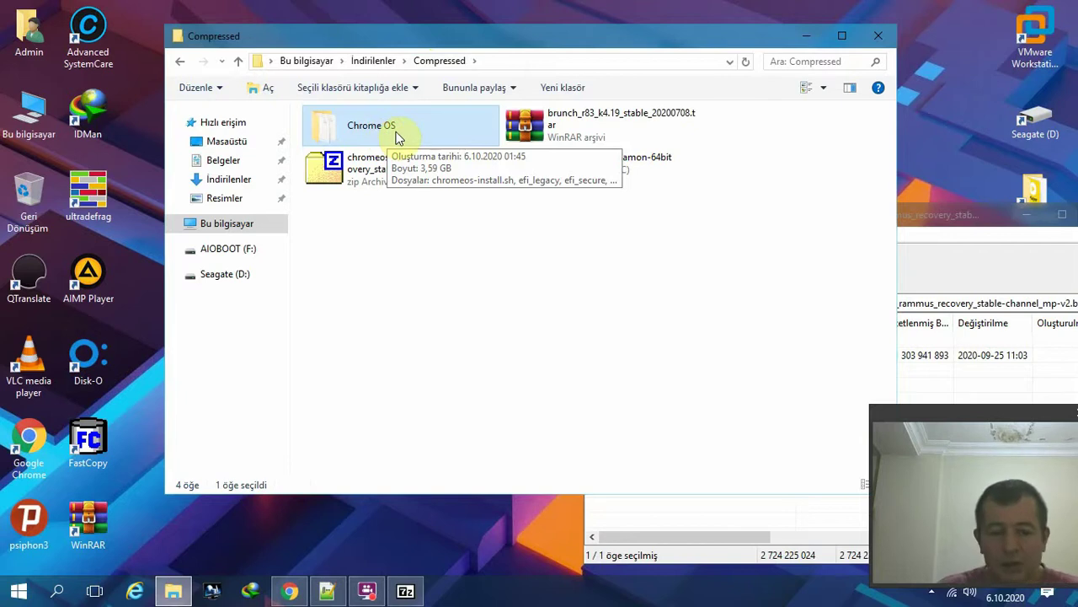
drag(526, 49, 539, 32)
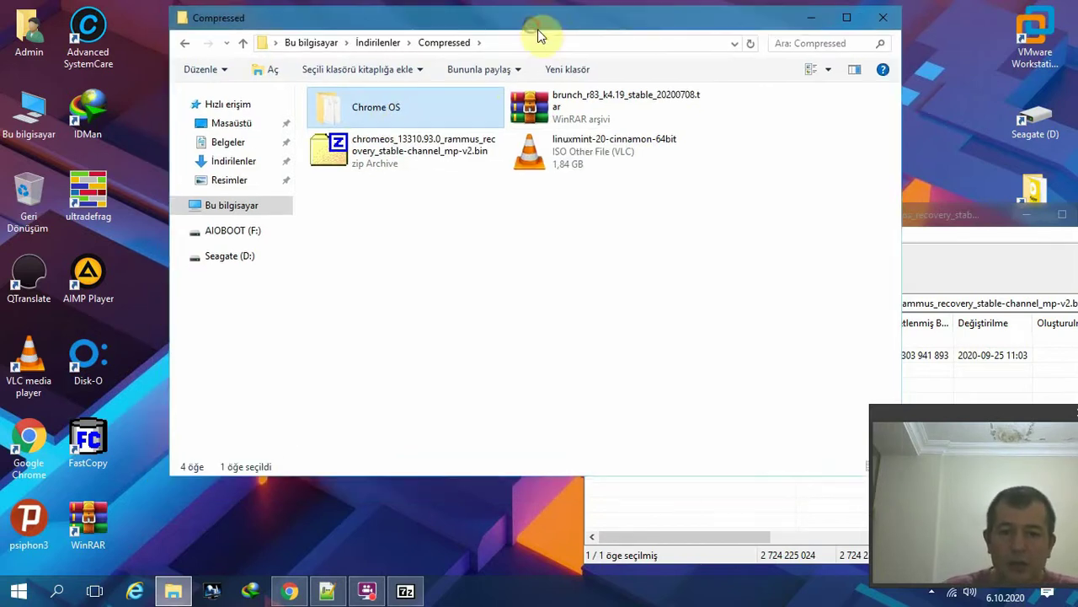
click(590, 162)
right_click(588, 160)
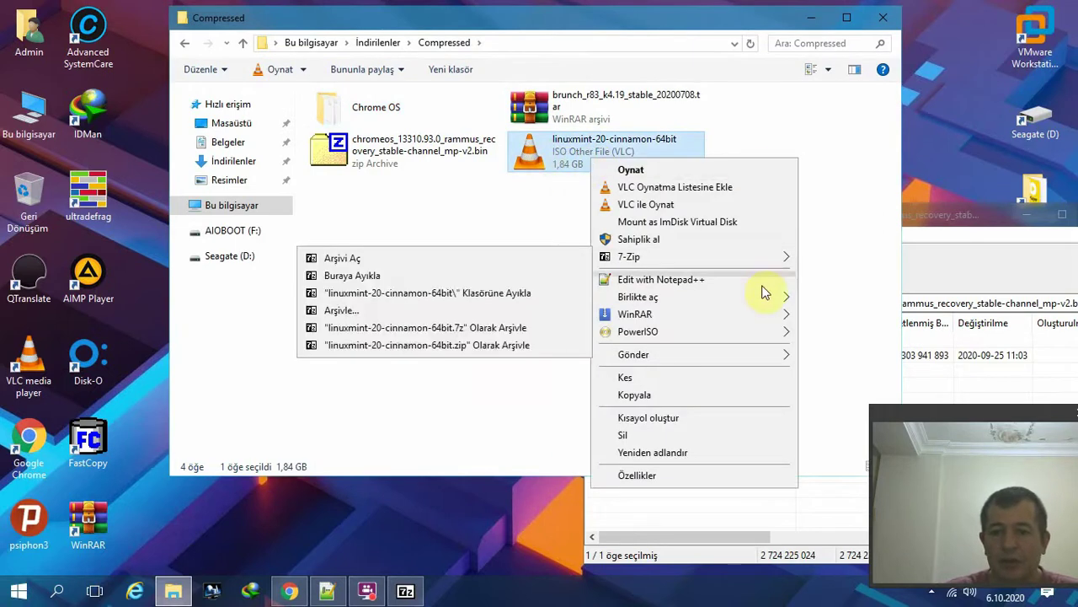
mouse_move(754, 303)
click(847, 392)
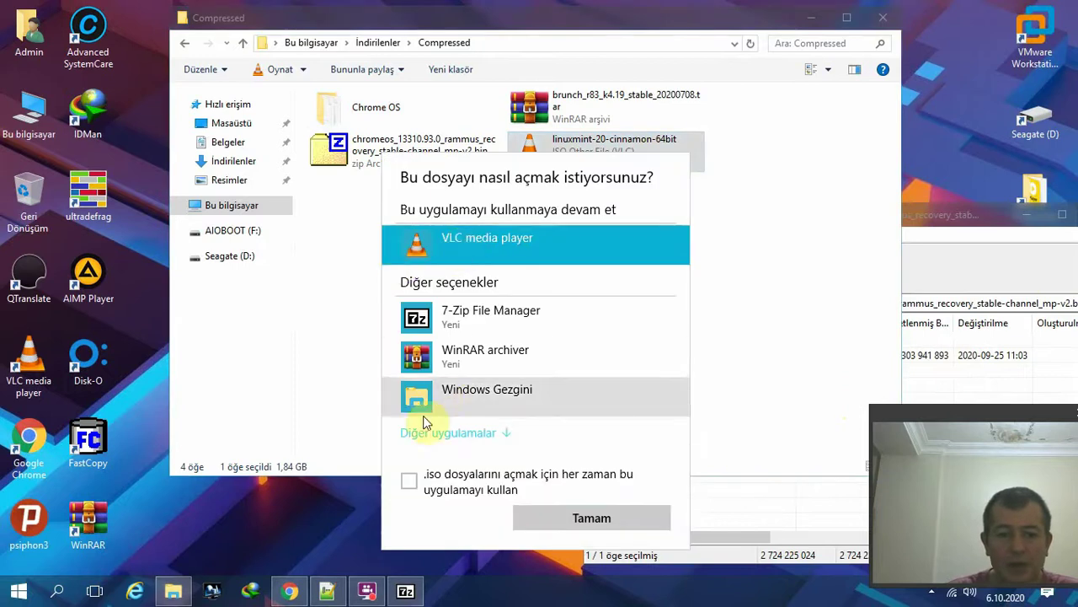
click(456, 433)
scroll(482, 378, down, 5)
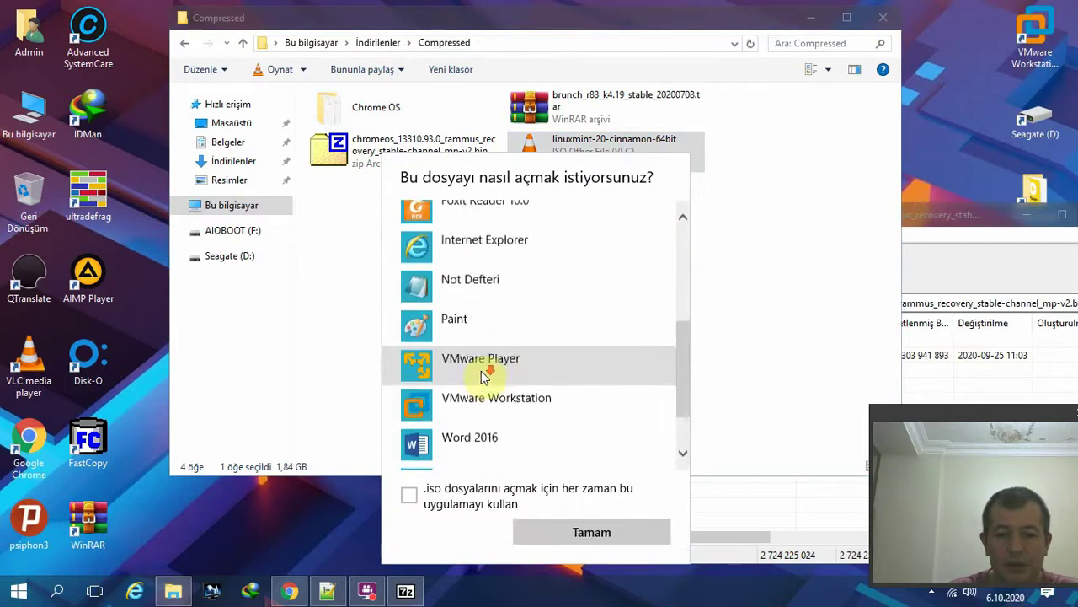
key(Escape)
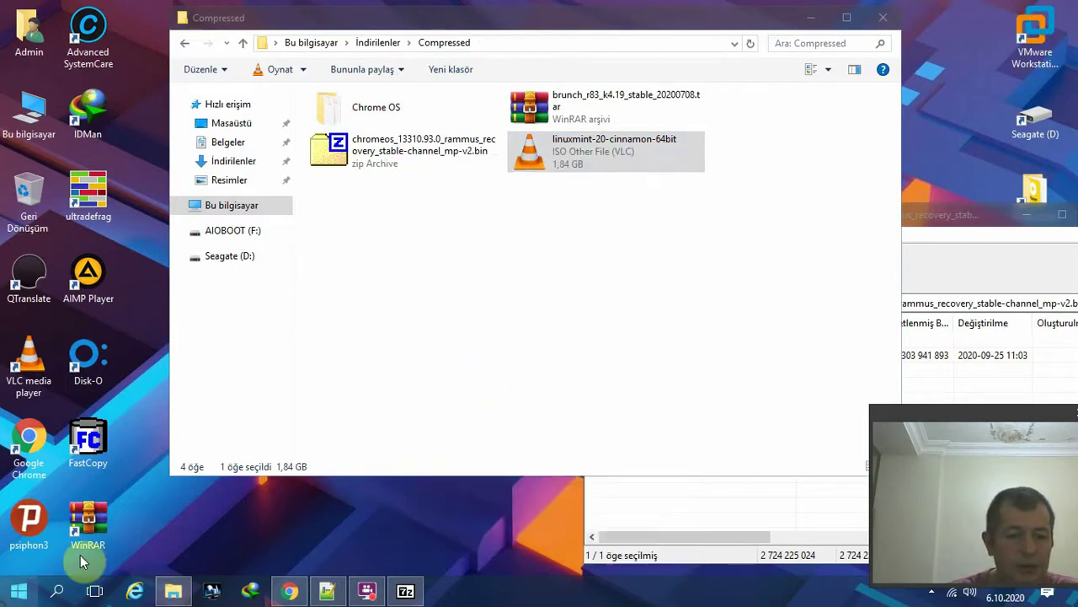
Launch PowerISO and open its general configuration settings
click(18, 591)
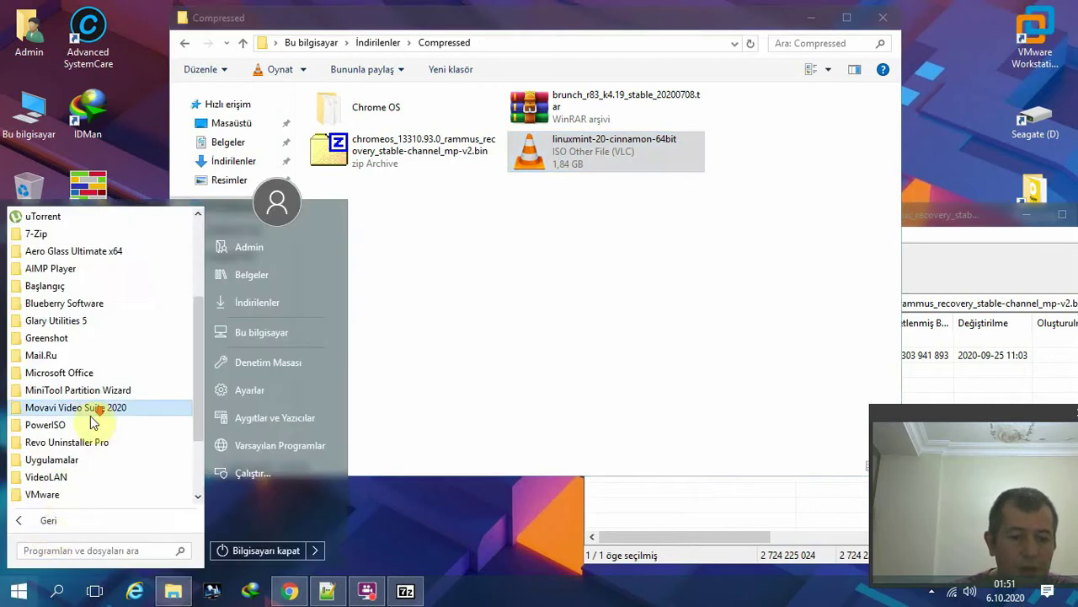
scroll(84, 417, down, 1)
click(90, 372)
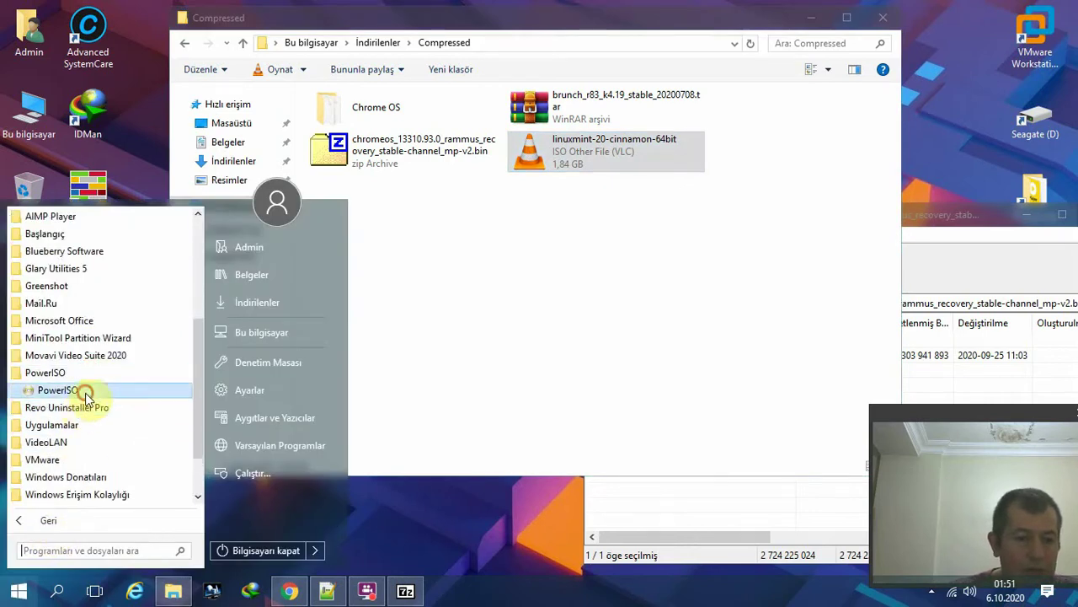
click(84, 392)
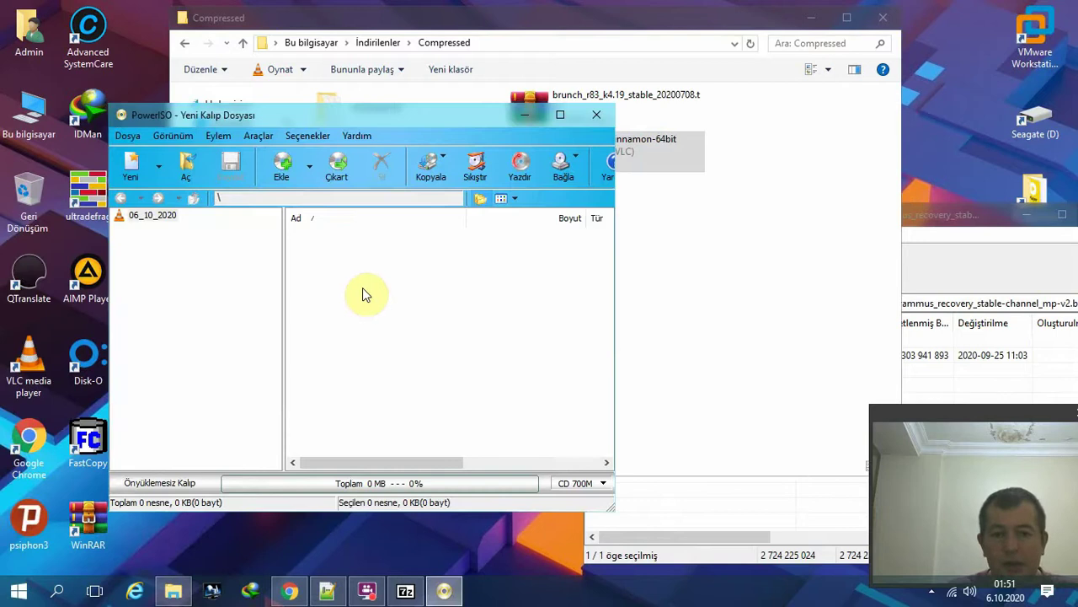
click(327, 137)
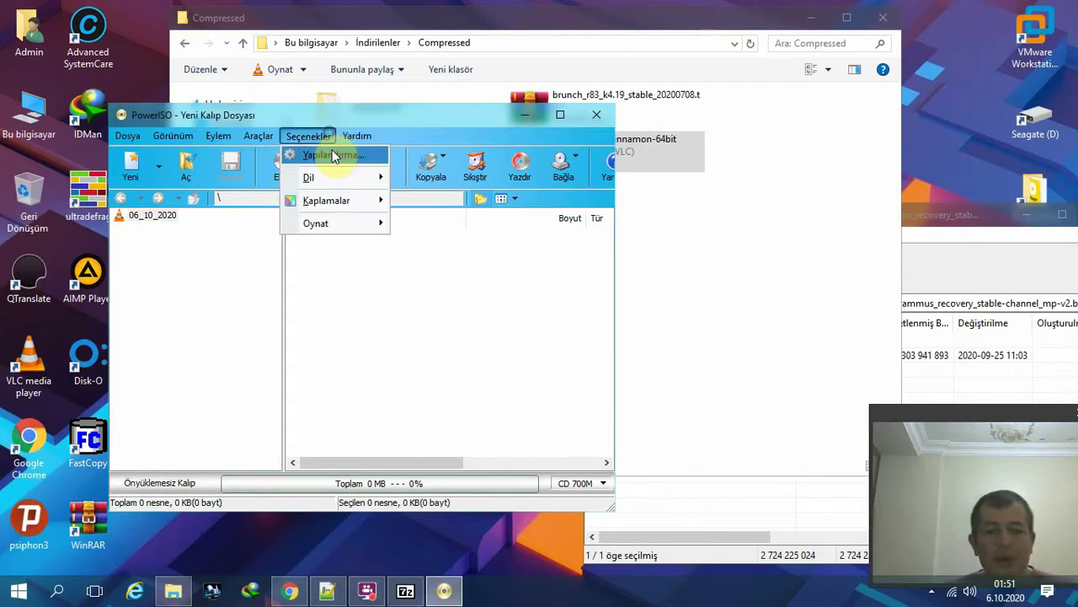
click(334, 157)
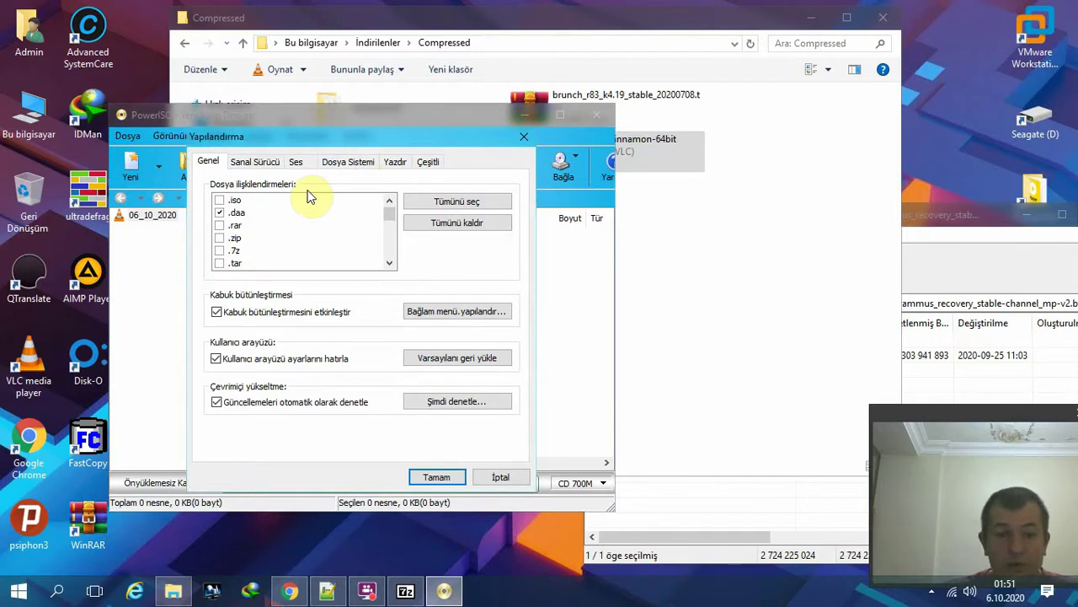
Restore PowerISO's default user interface settings, associate .iso files with it, apply the configuration and close the program
click(434, 361)
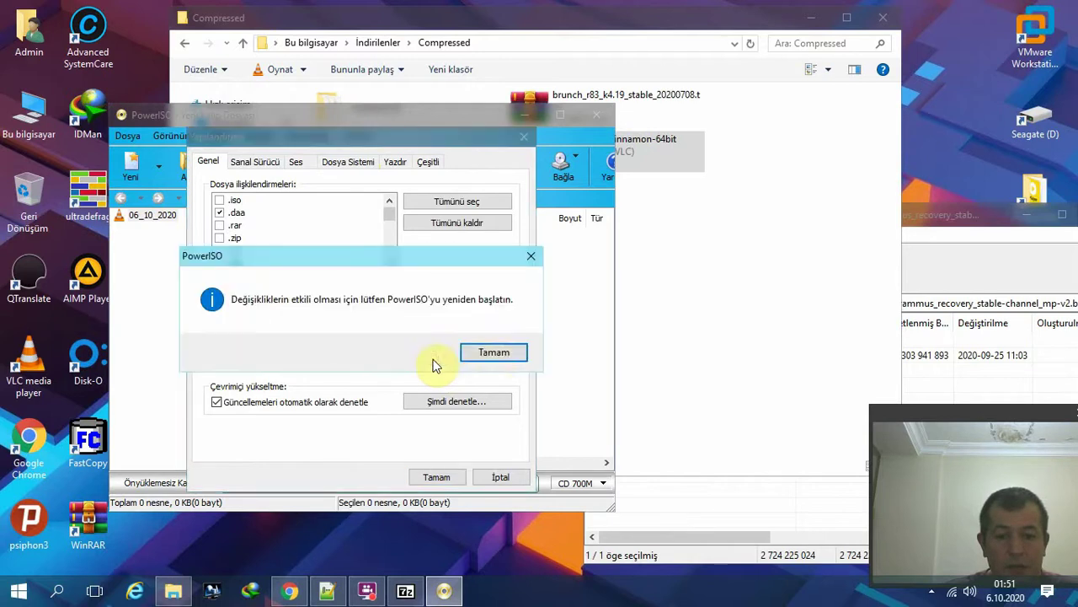
click(494, 353)
click(266, 165)
click(208, 161)
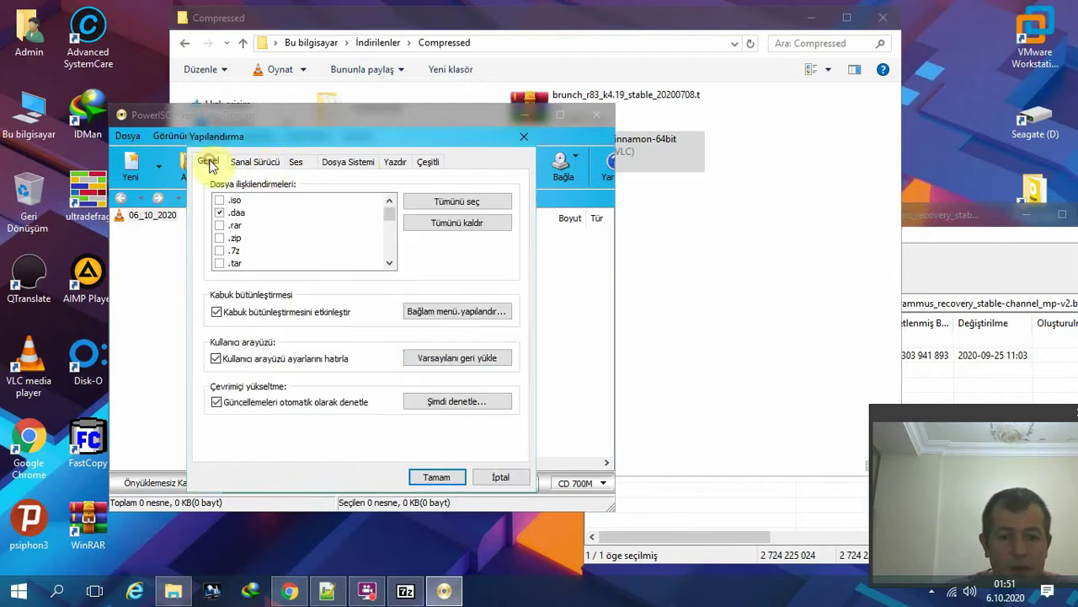
click(219, 200)
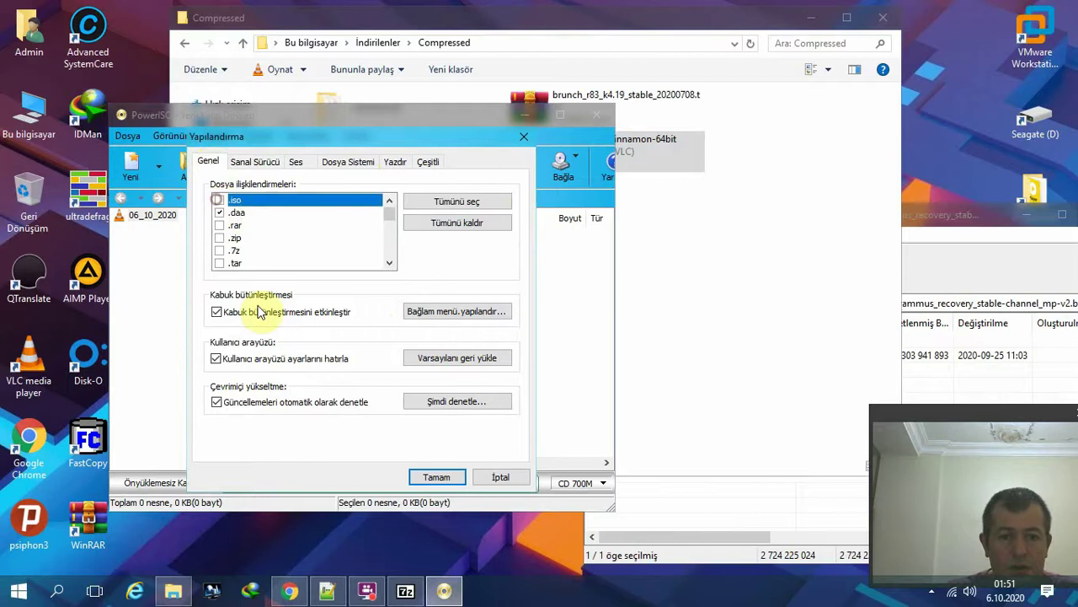
click(438, 478)
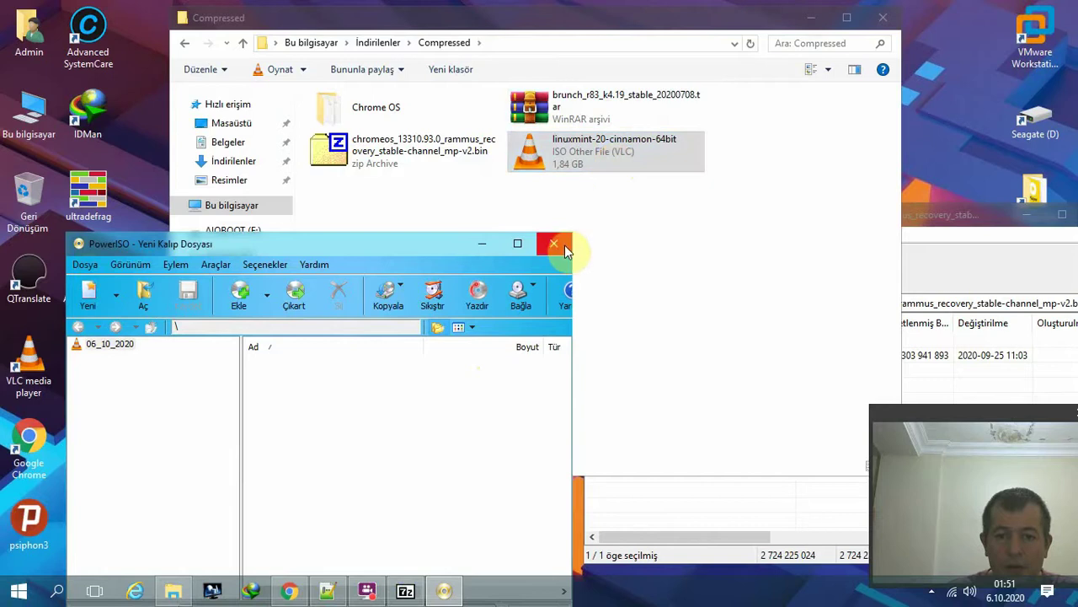
click(565, 245)
Open the linuxmint-20-cinnamon-64bit ISO with PowerISO, making it the default program for .iso files, and close PowerISO
right_click(607, 224)
click(652, 287)
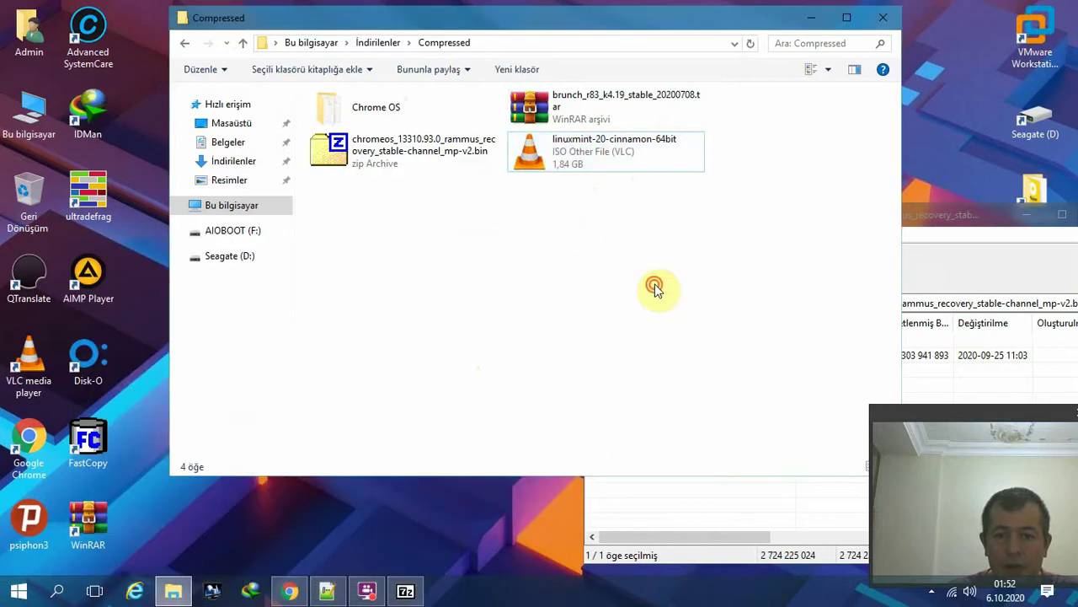
right_click(571, 163)
mouse_move(692, 305)
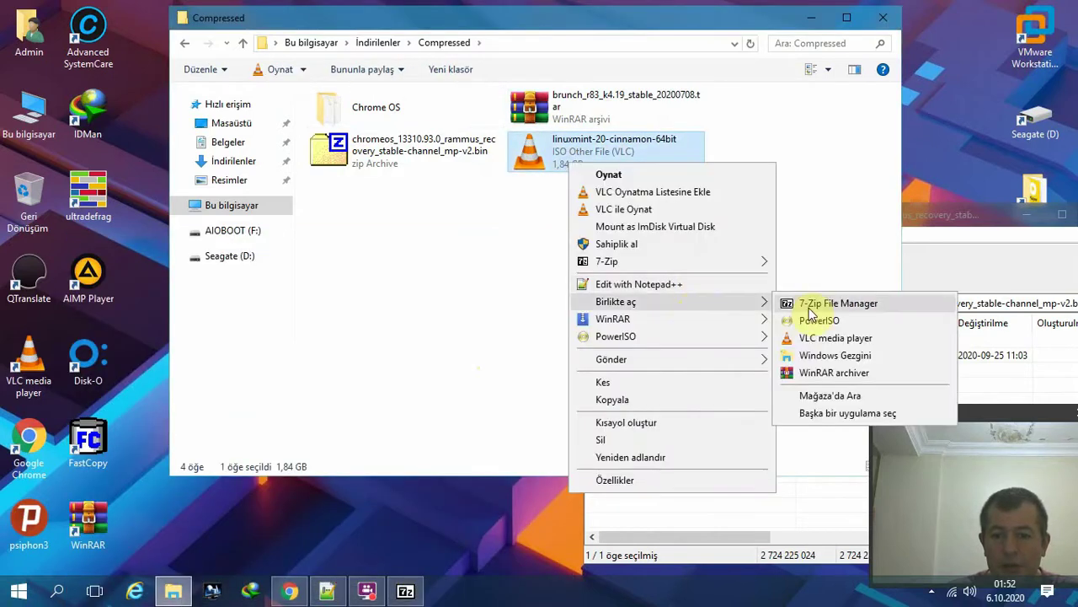
click(847, 412)
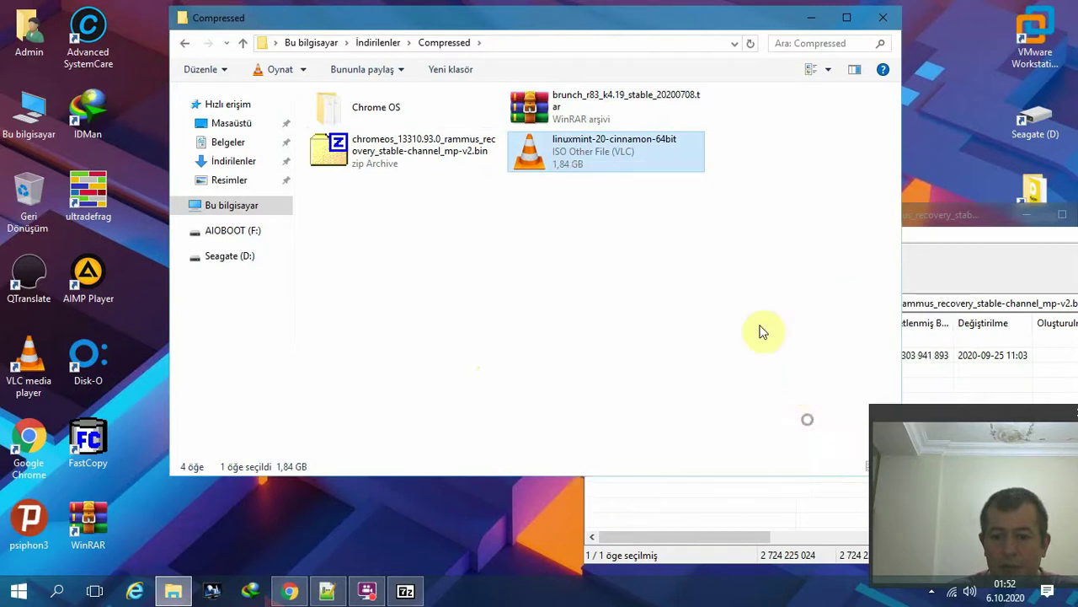
click(469, 354)
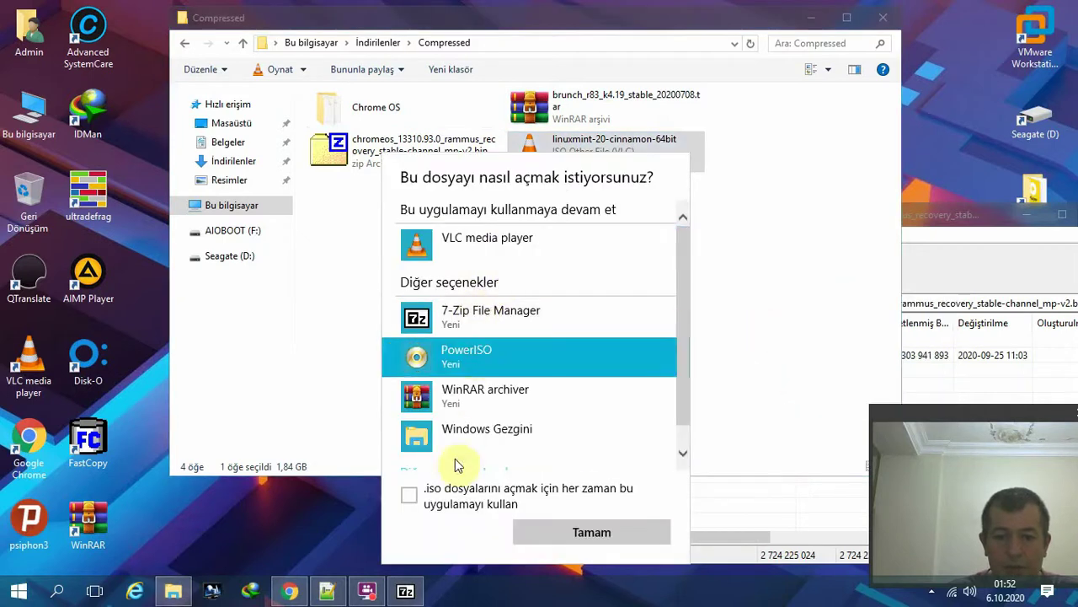
click(408, 495)
click(593, 533)
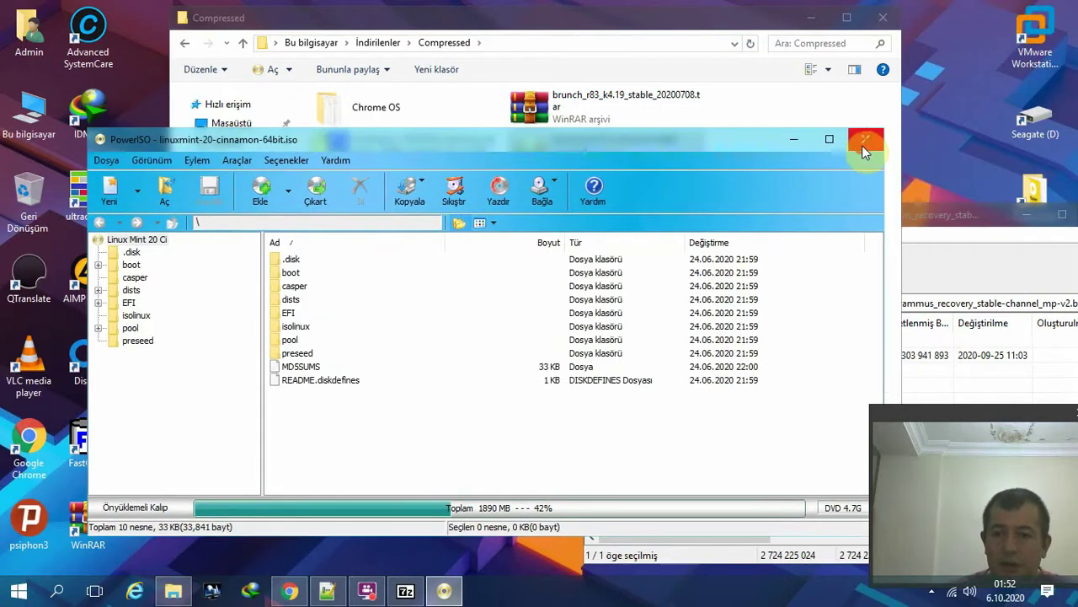
click(862, 139)
Reopen the linuxmint-20-cinnamon-64bit ISO with PowerISO and move its window clear of the files in the Compressed folder
right_click(567, 143)
mouse_move(730, 247)
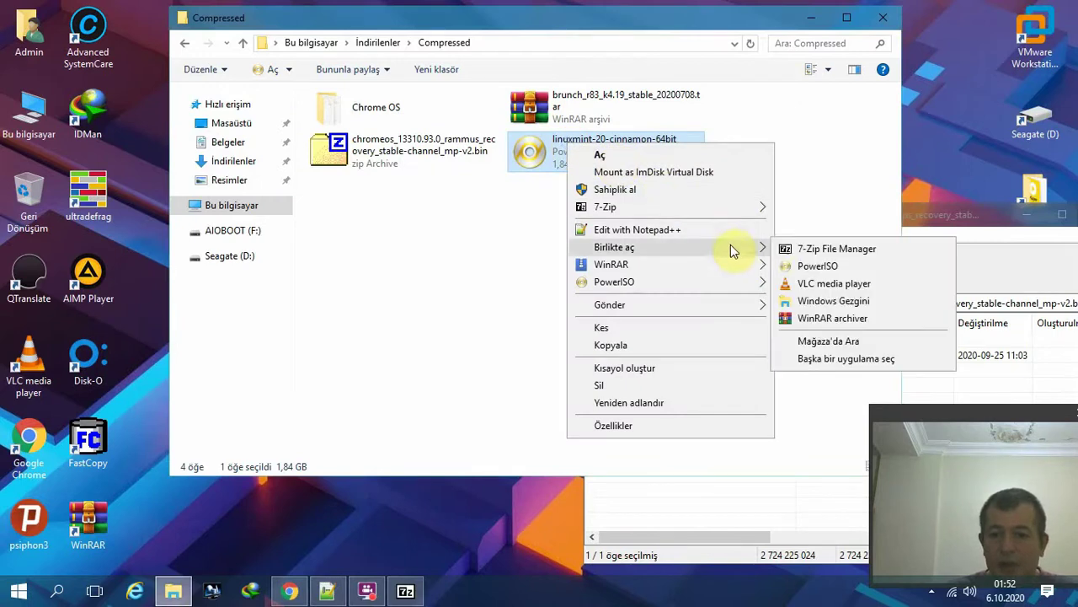
click(831, 268)
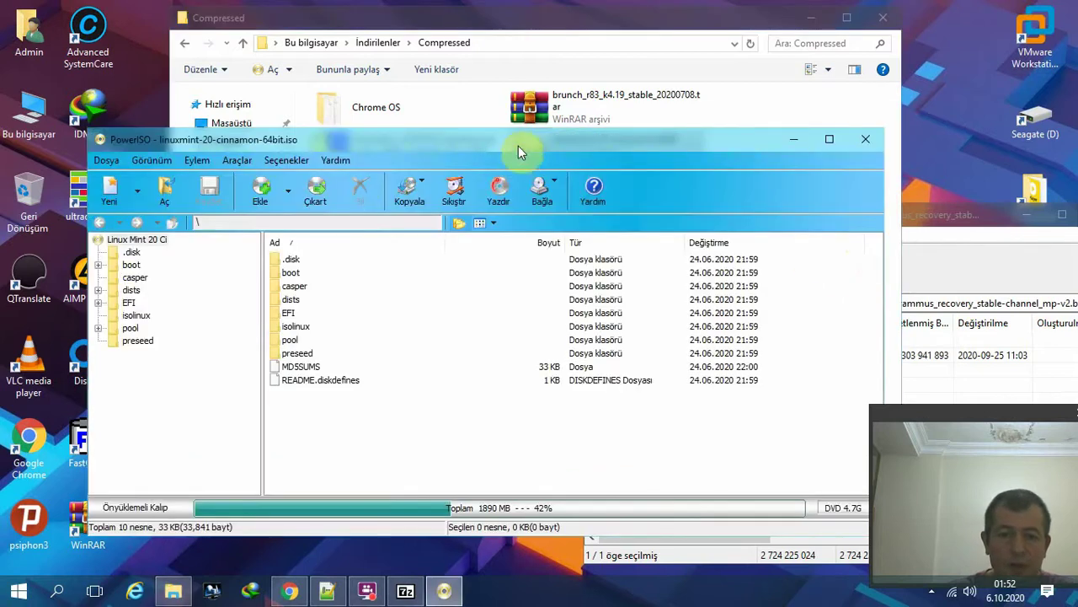
drag(518, 145, 638, 228)
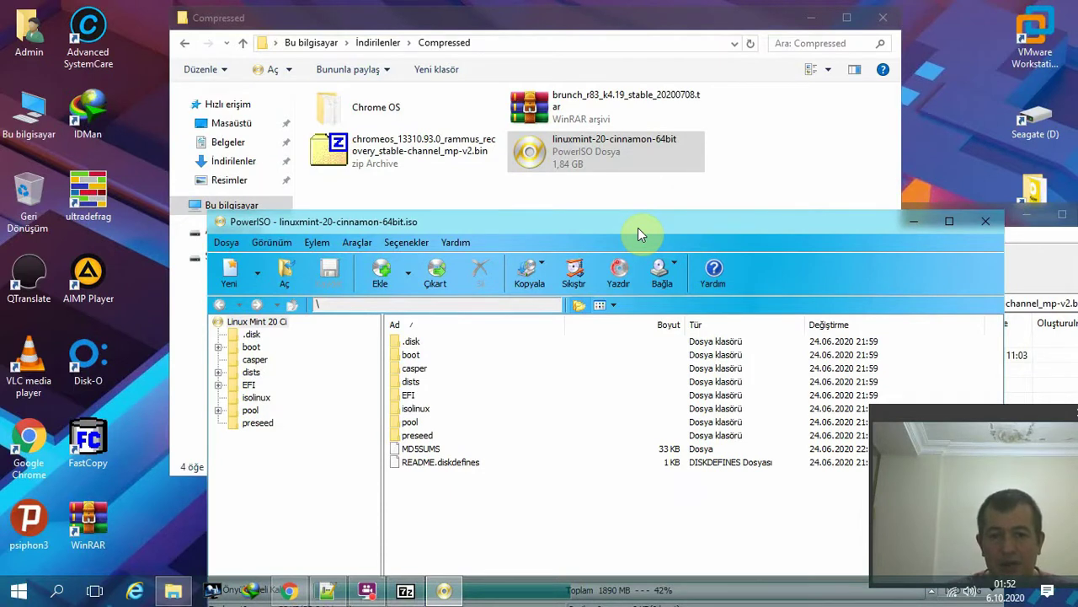
drag(638, 227, 588, 219)
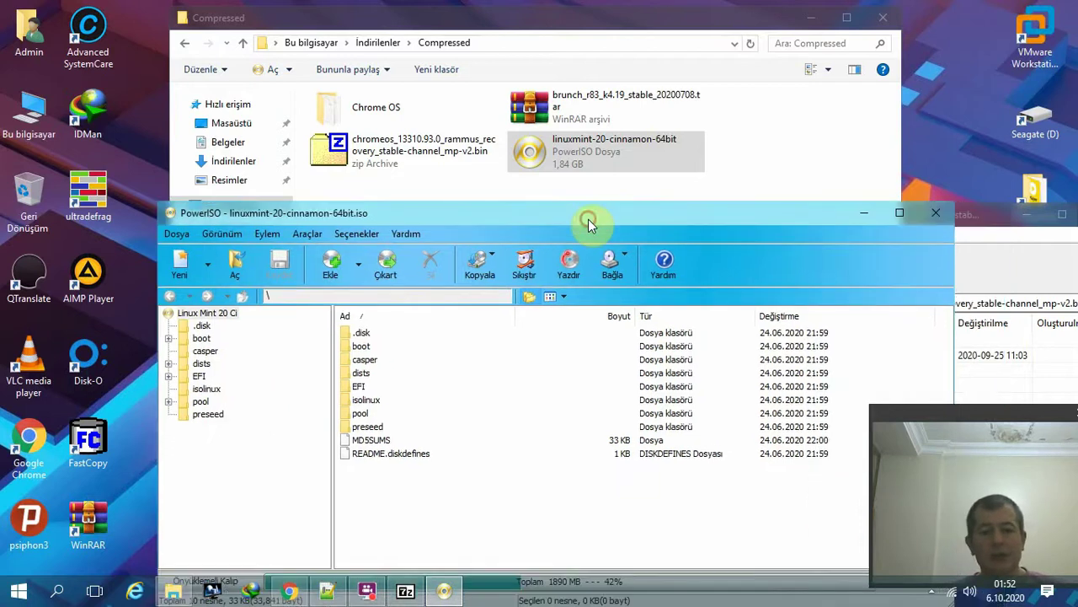
Place the Compressed folder window beside PowerISO and add the Chrome OS folder to the root of the Linux Mint ISO
click(344, 118)
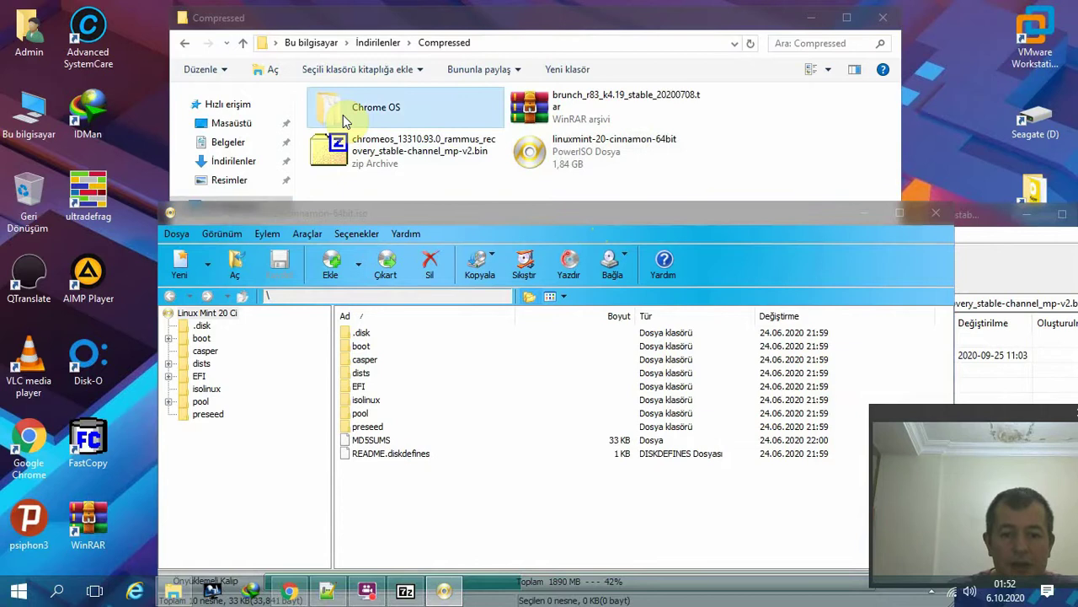
click(344, 120)
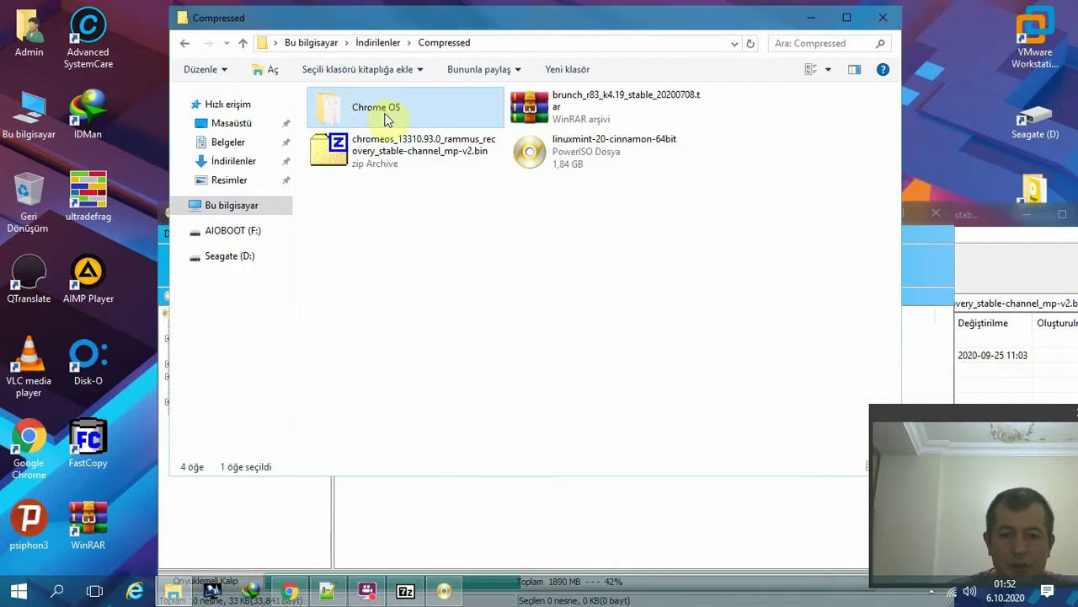
drag(403, 17, 945, 103)
click(895, 194)
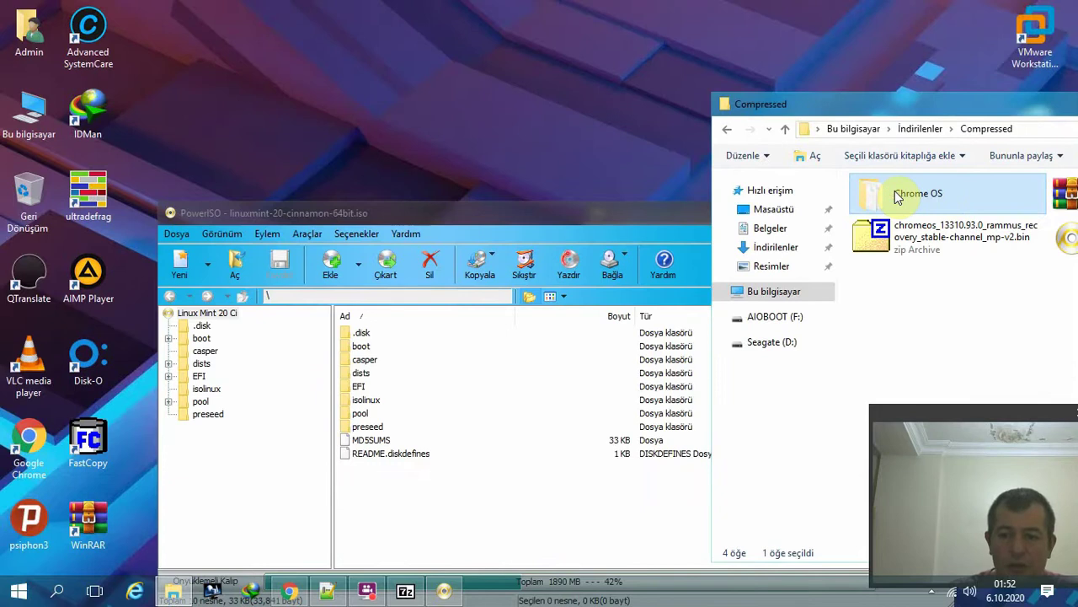
drag(894, 194, 361, 492)
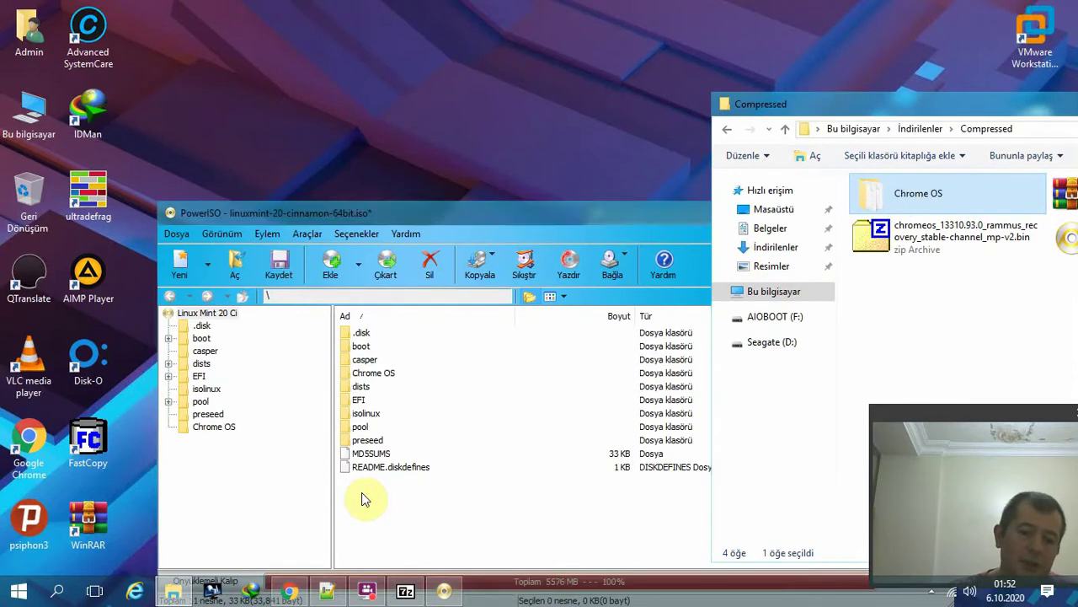
Save the modified ISO over the existing linuxmint-20-cinnamon-64bit.iso, close PowerISO and bring the Compressed folder window back into full view
click(377, 372)
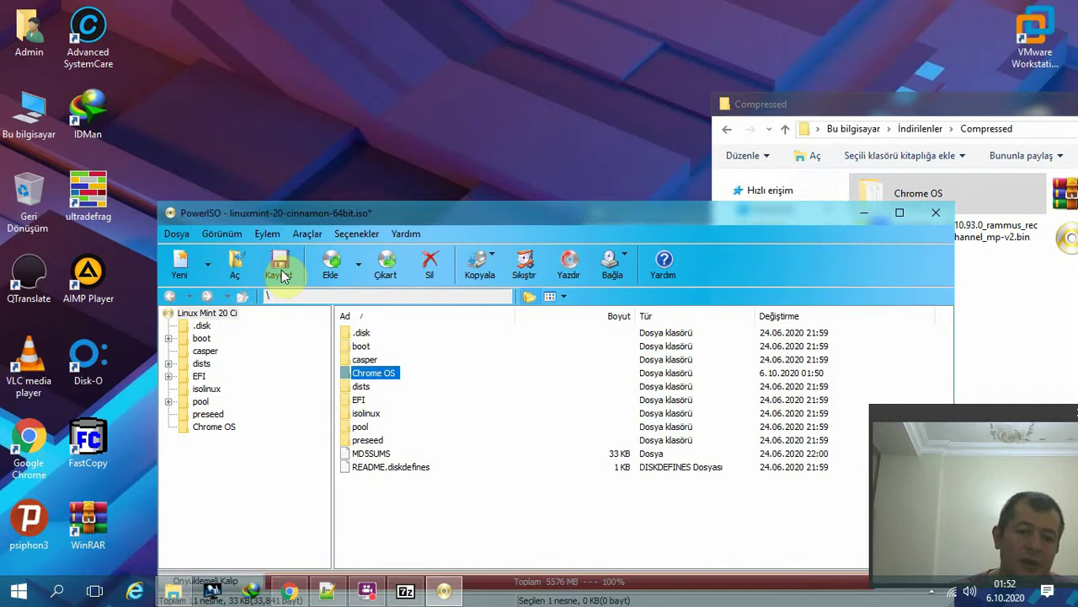
click(282, 268)
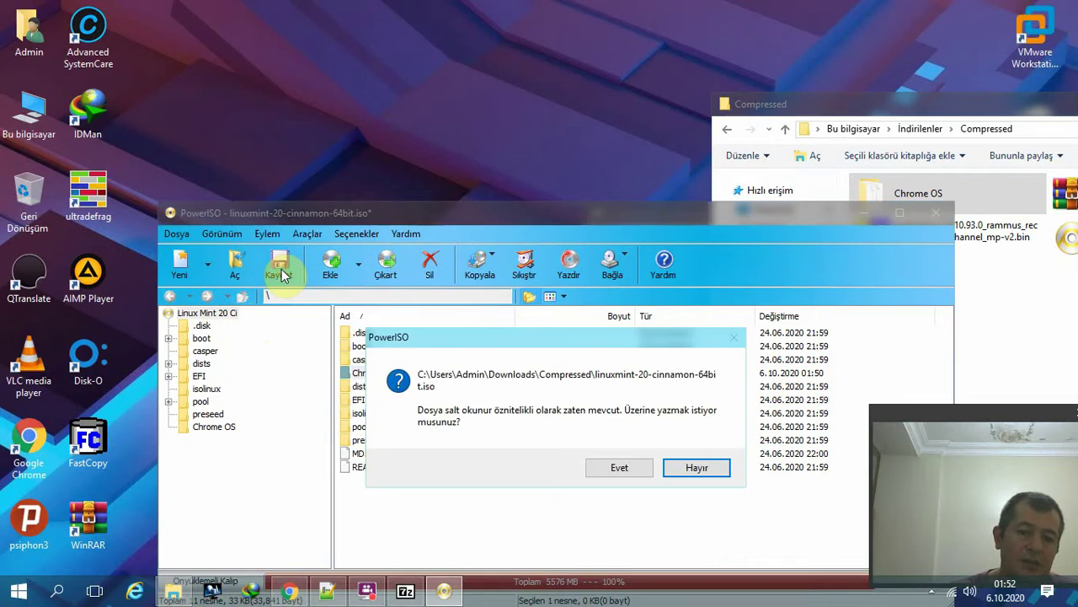
click(623, 470)
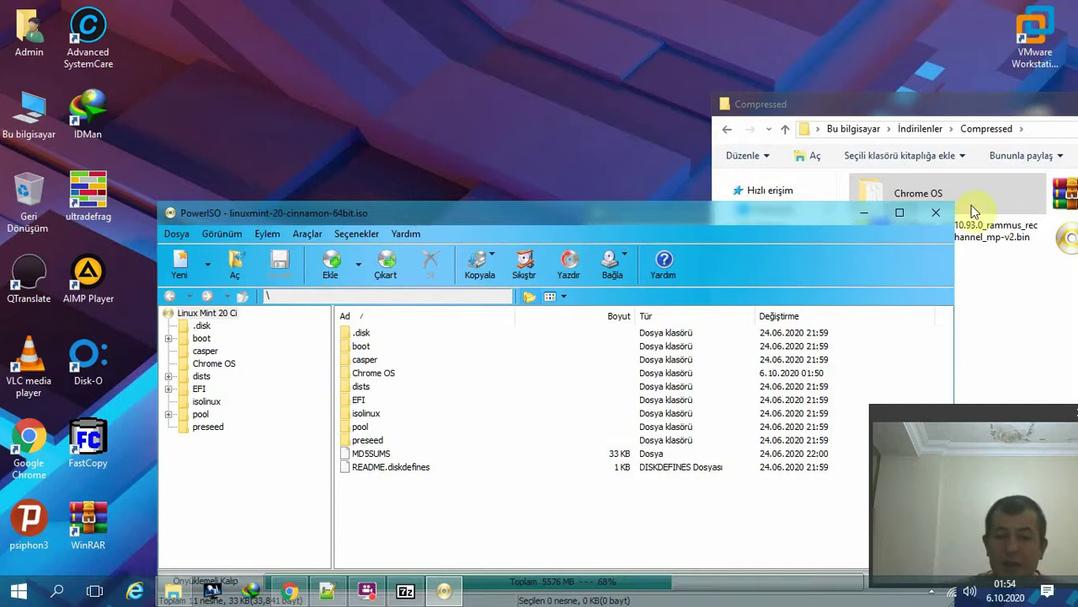
click(935, 213)
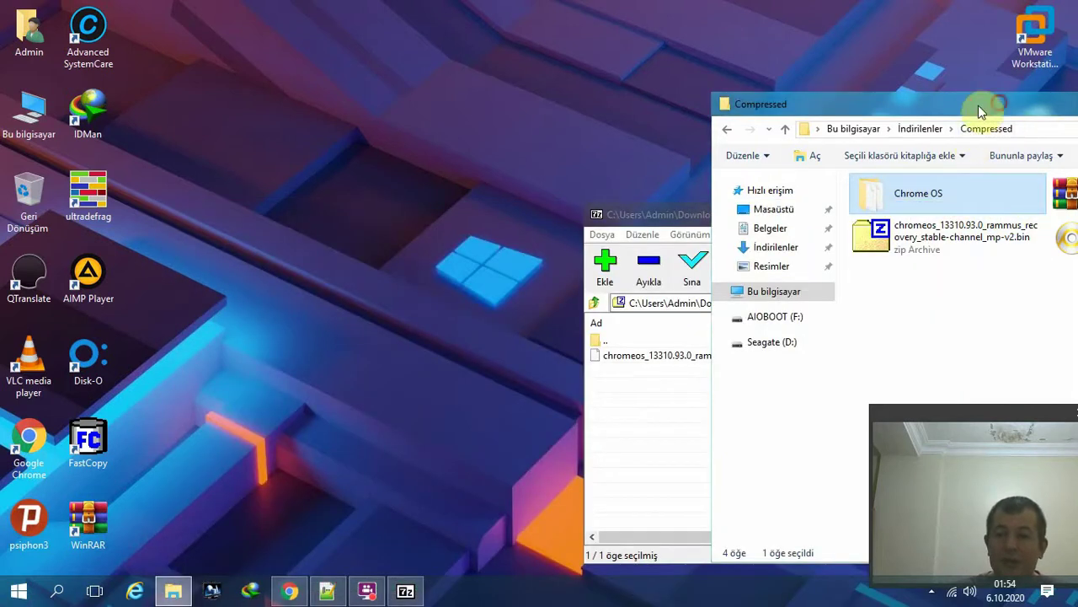
drag(979, 105, 368, 39)
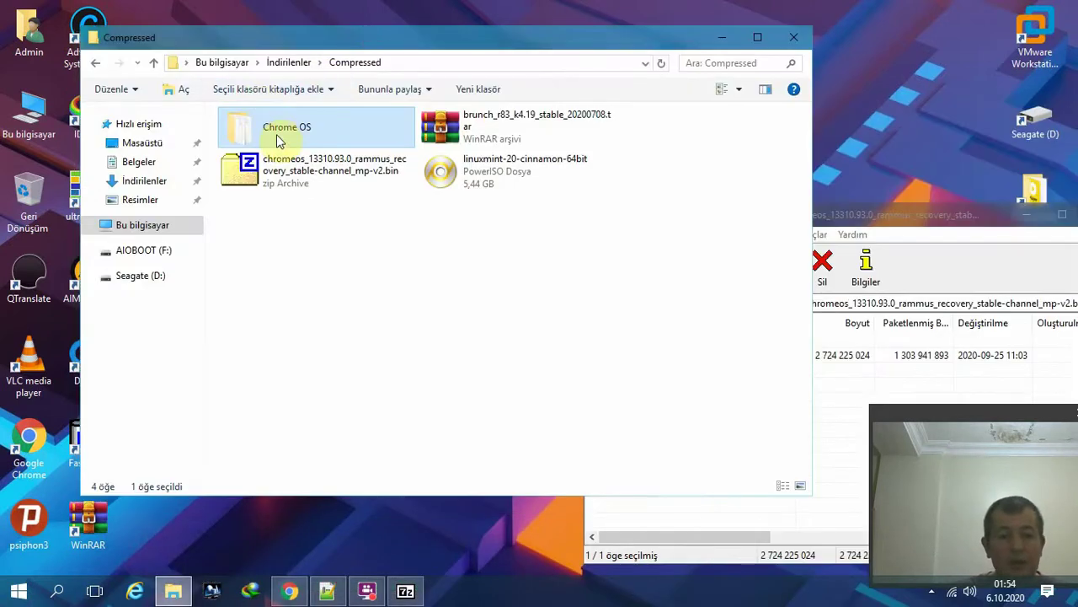
Select the linuxmint-20-cinnamon-64bit ISO, check the download list in Internet Download Manager and close that program
click(481, 176)
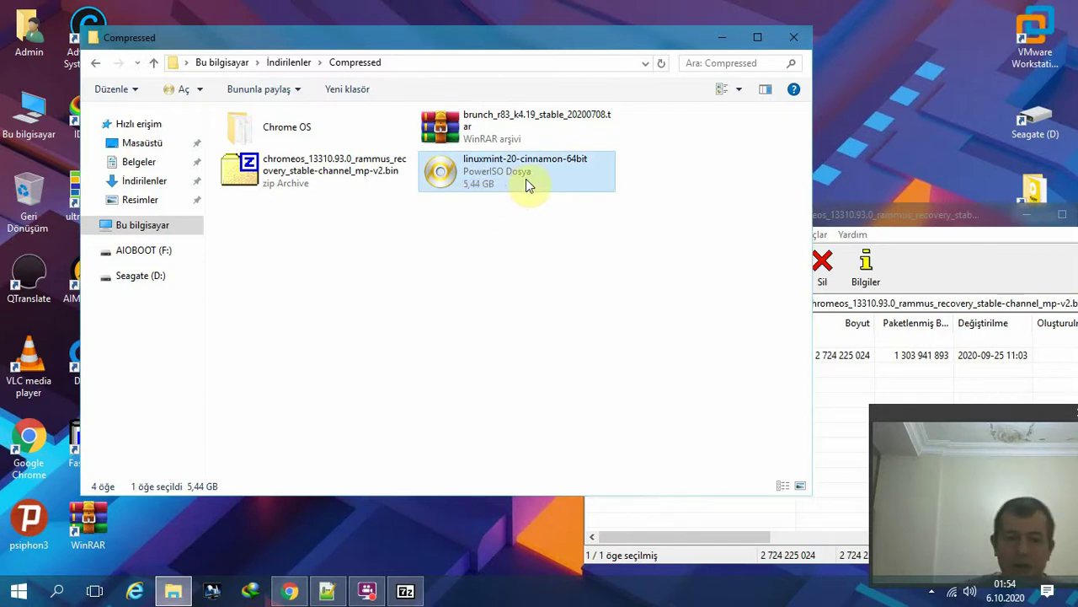
click(250, 591)
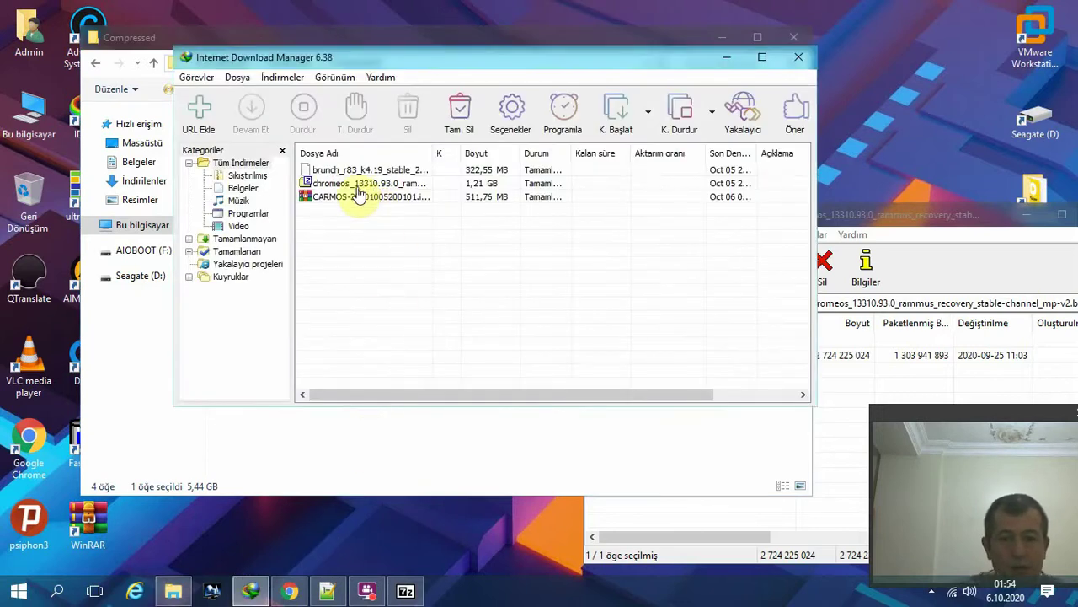
click(798, 56)
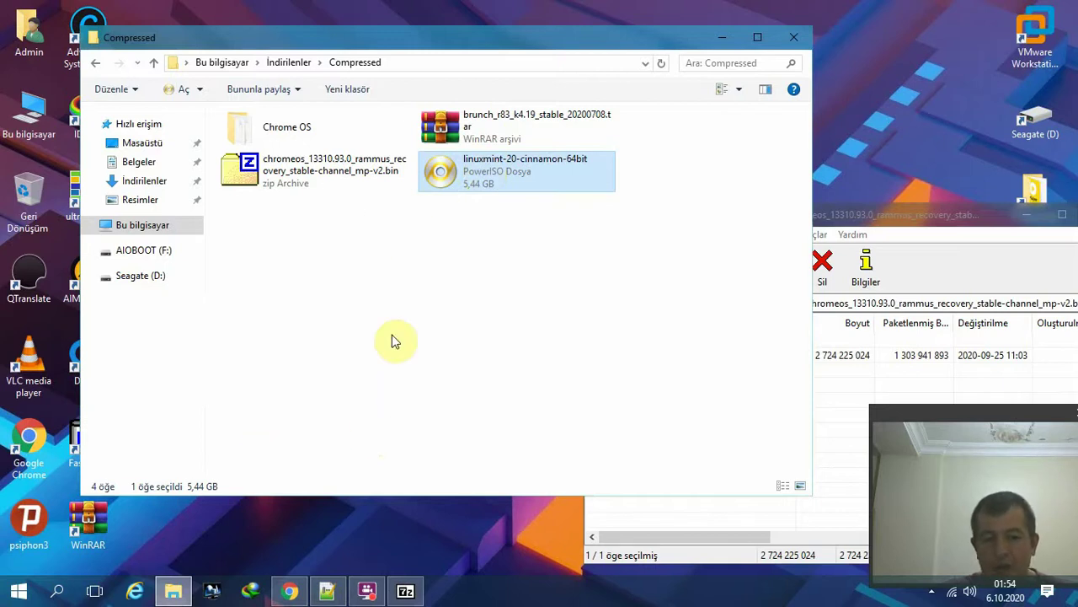
Bring the 7-Zip window showing the Chrome OS recovery archive into reach and close it
mouse_move(472, 190)
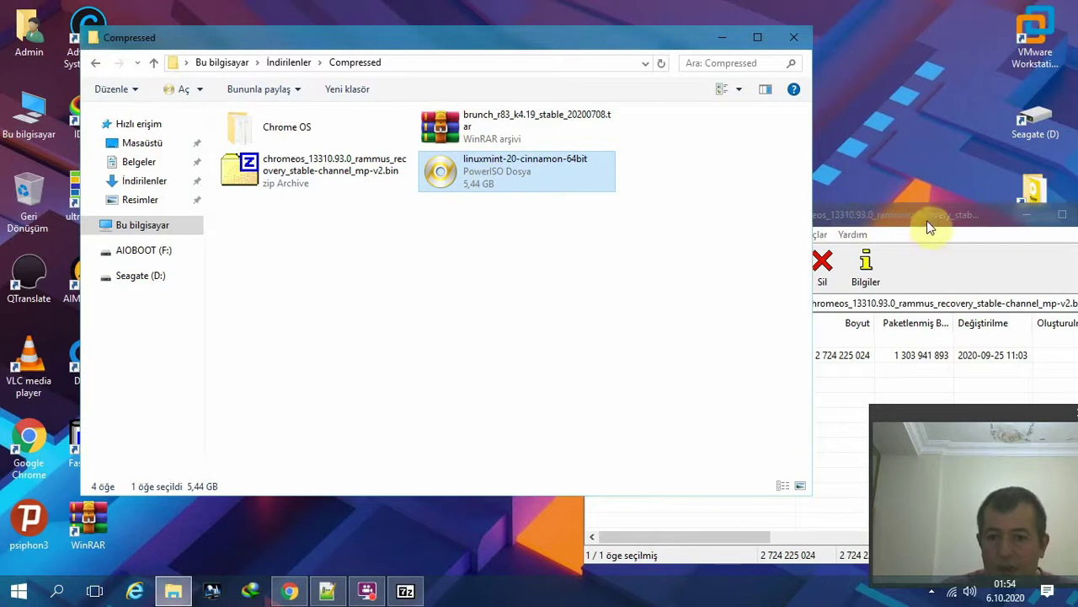
drag(927, 233, 522, 272)
click(699, 257)
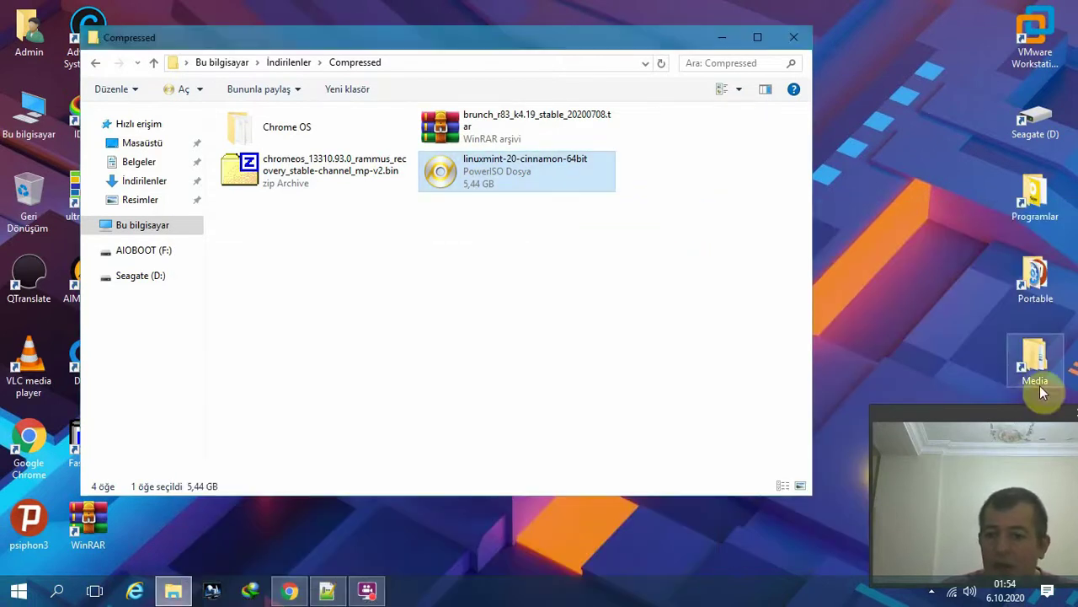
Launch the portable Rufus 3.11 from USB_Disk, in the USB Diske yazdır folder of ISOYAZDIRKUR.NT6.DVD.USBDISK
drag(1018, 414, 823, 441)
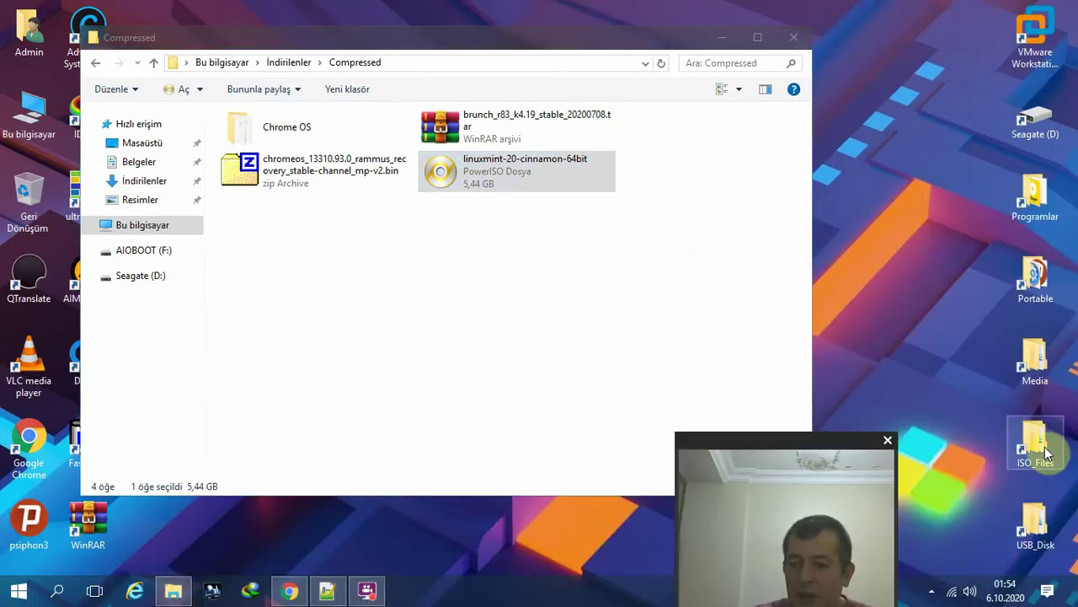
double_click(1024, 516)
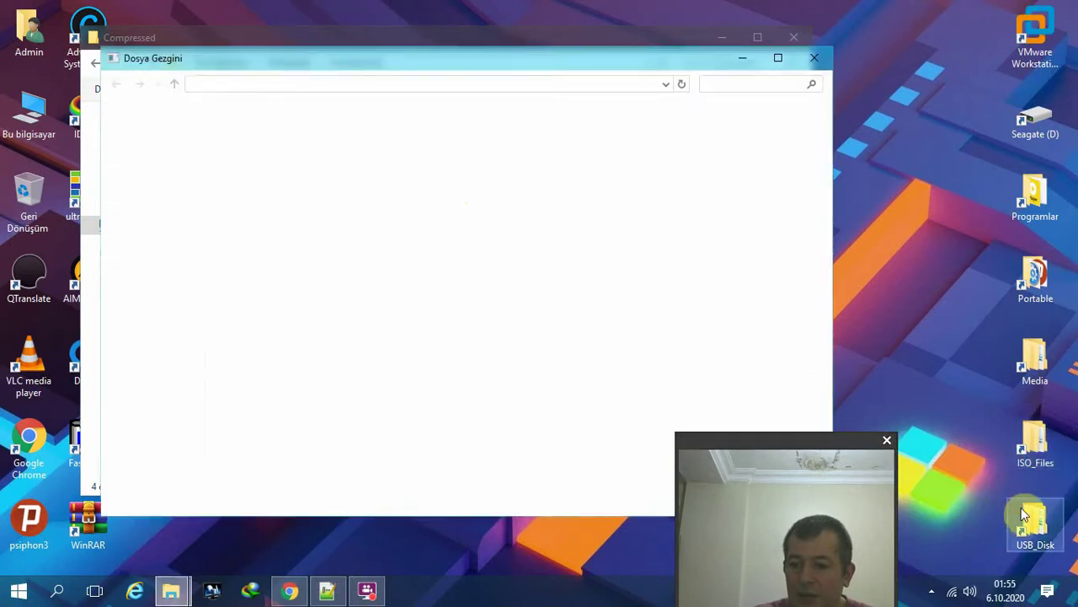
drag(321, 57, 783, 47)
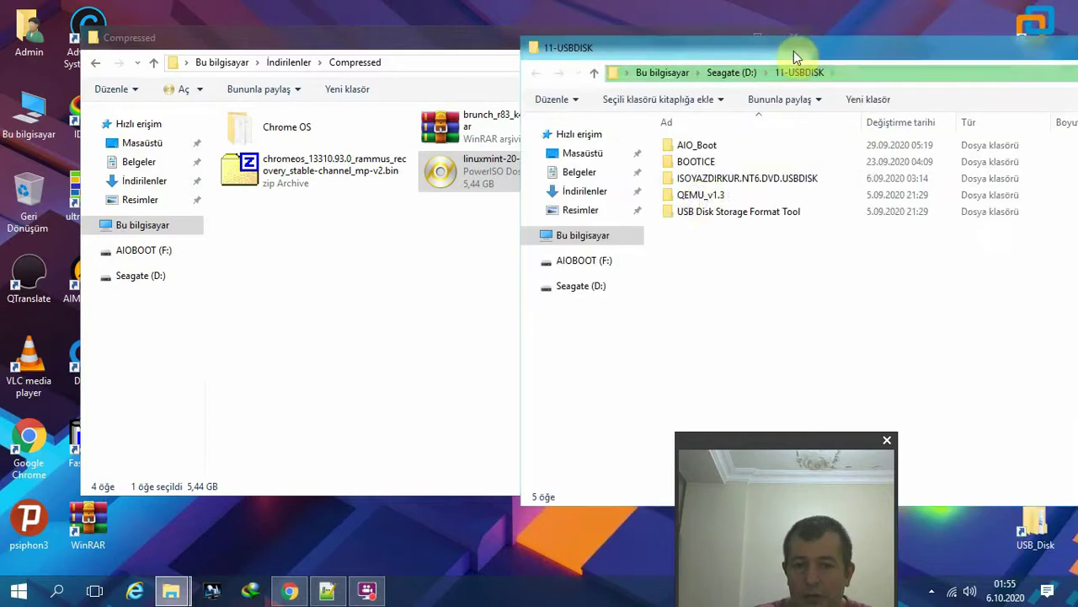
double_click(720, 179)
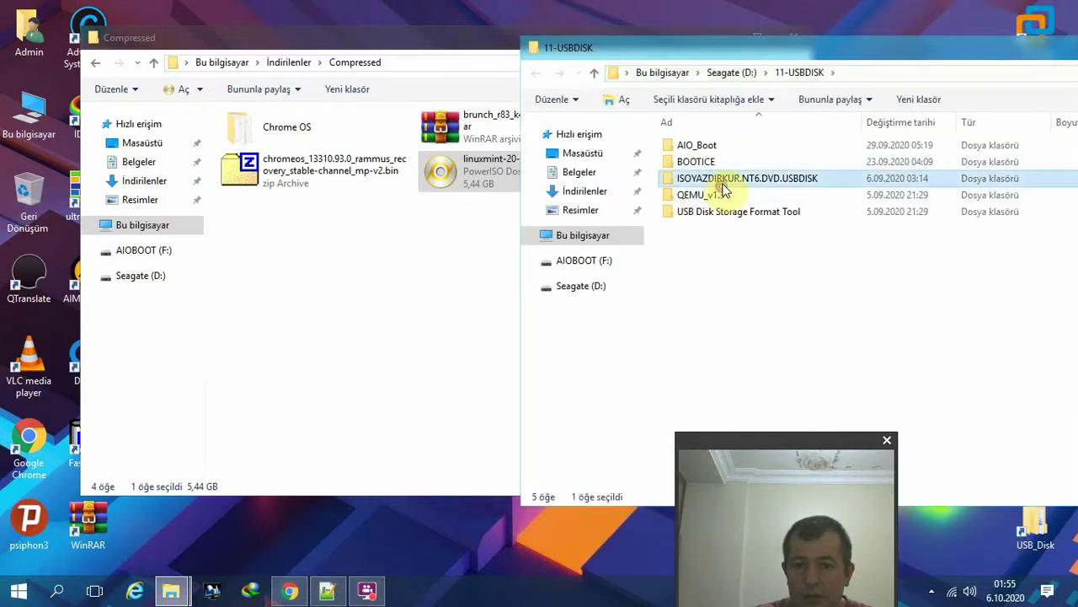
double_click(713, 178)
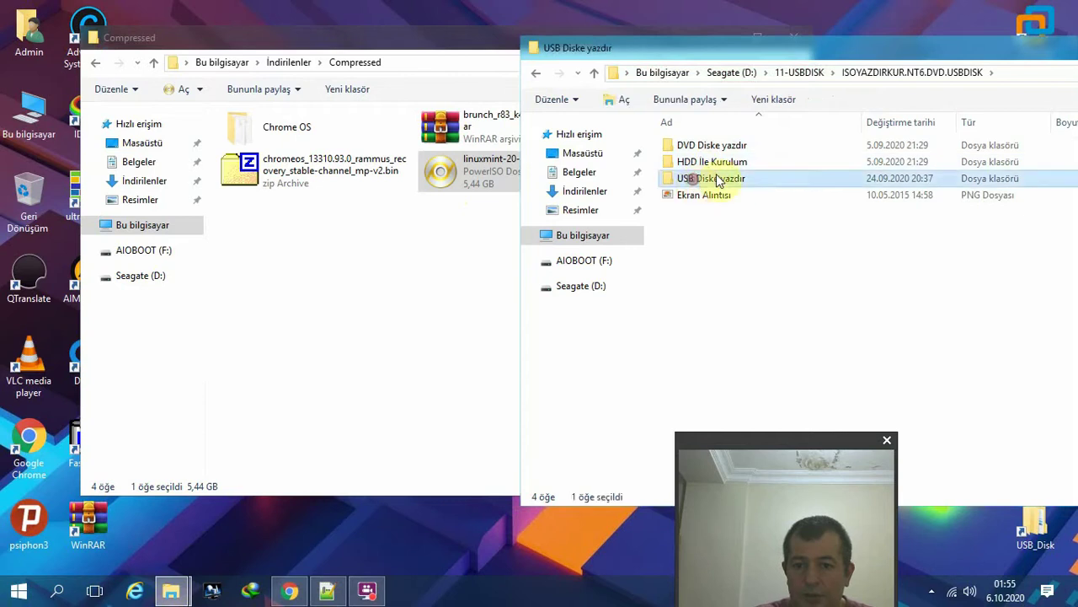
double_click(713, 169)
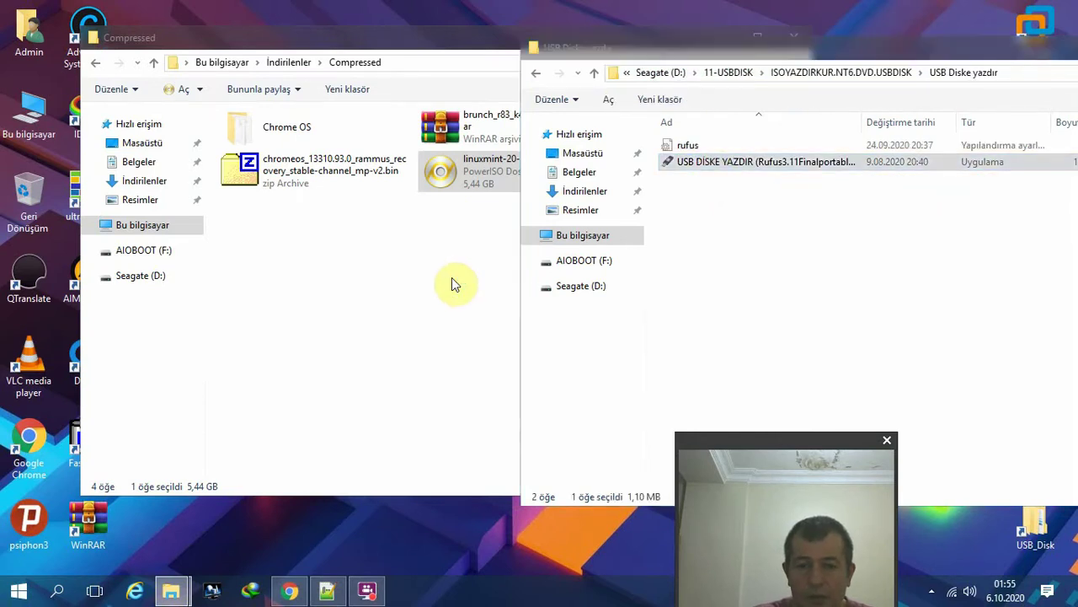
Check the Rufus device list and load linuxmint-20-cinnamon-64bit from the Compressed folder in Downloads as the boot image
click(525, 112)
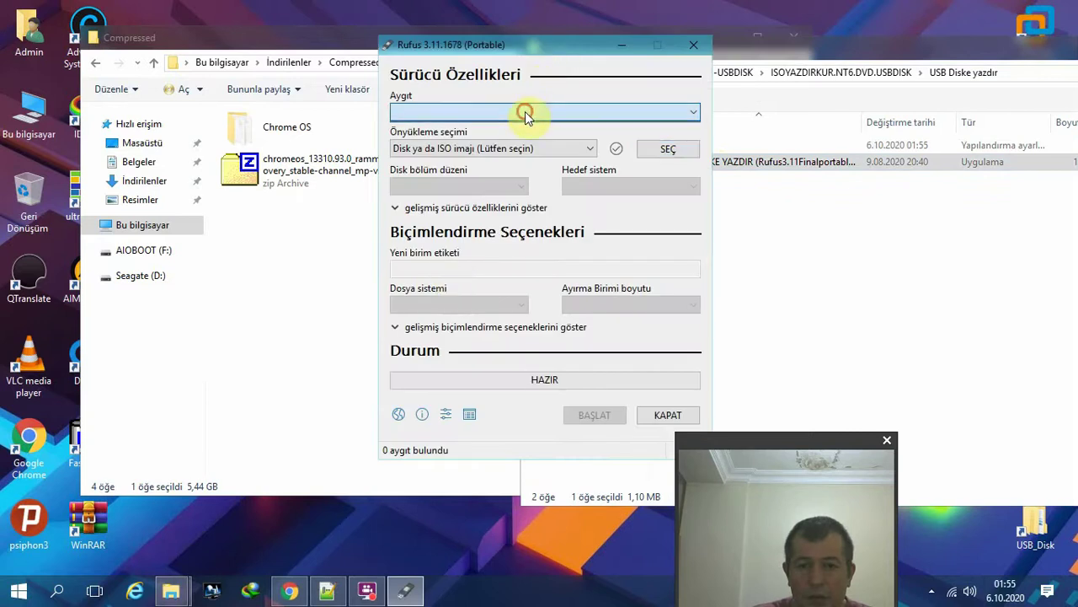
click(669, 151)
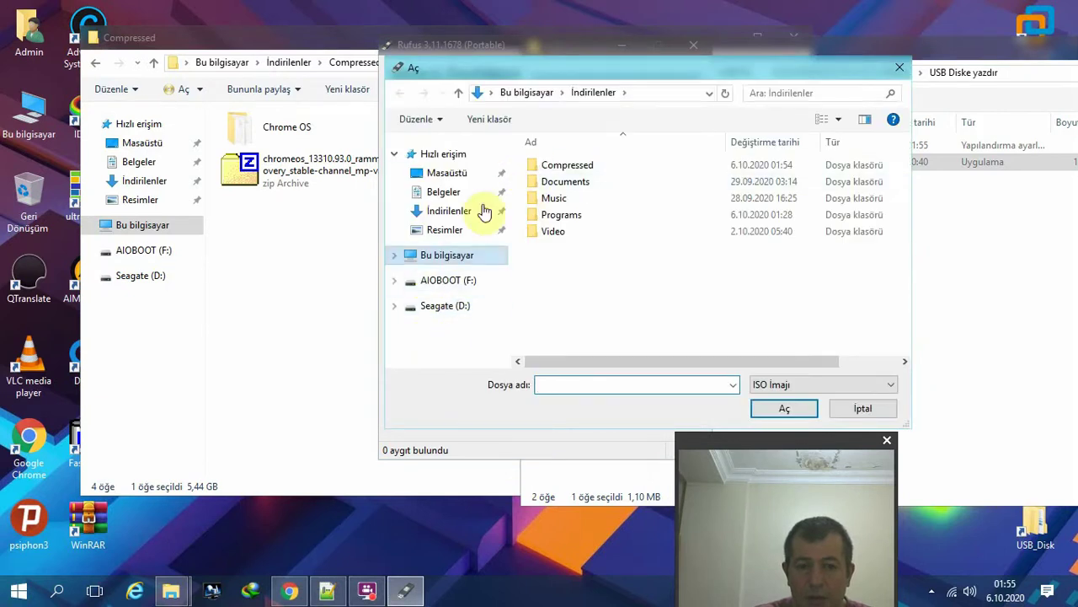
click(447, 215)
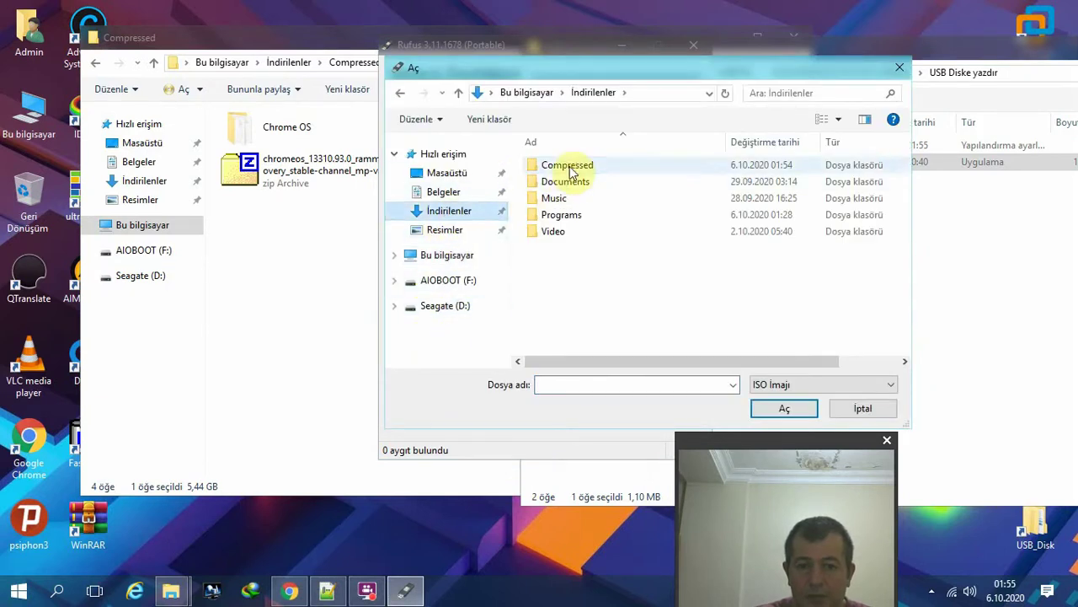
double_click(570, 164)
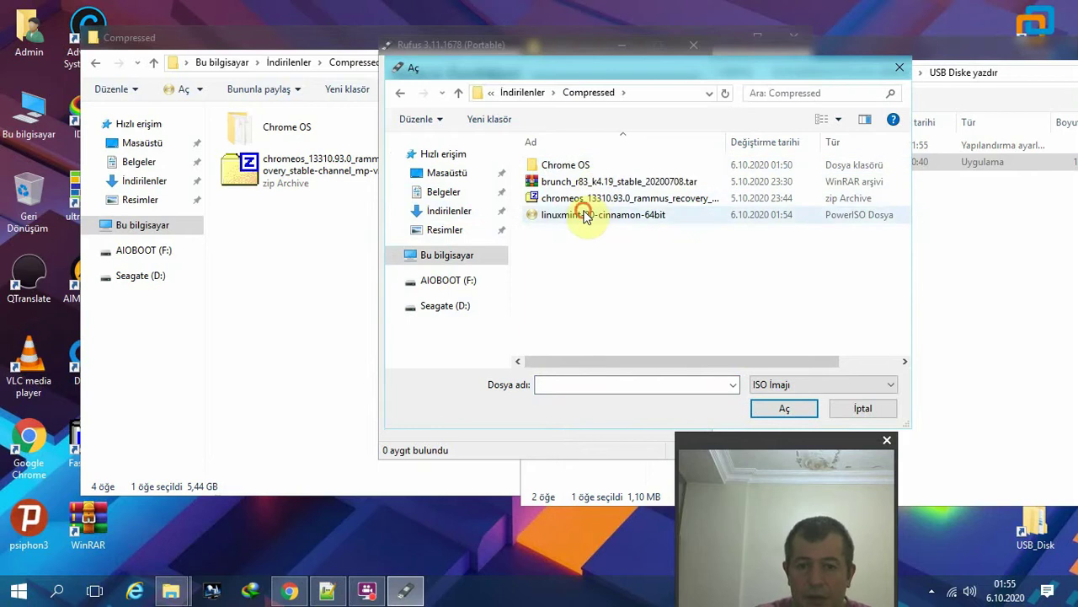
click(587, 217)
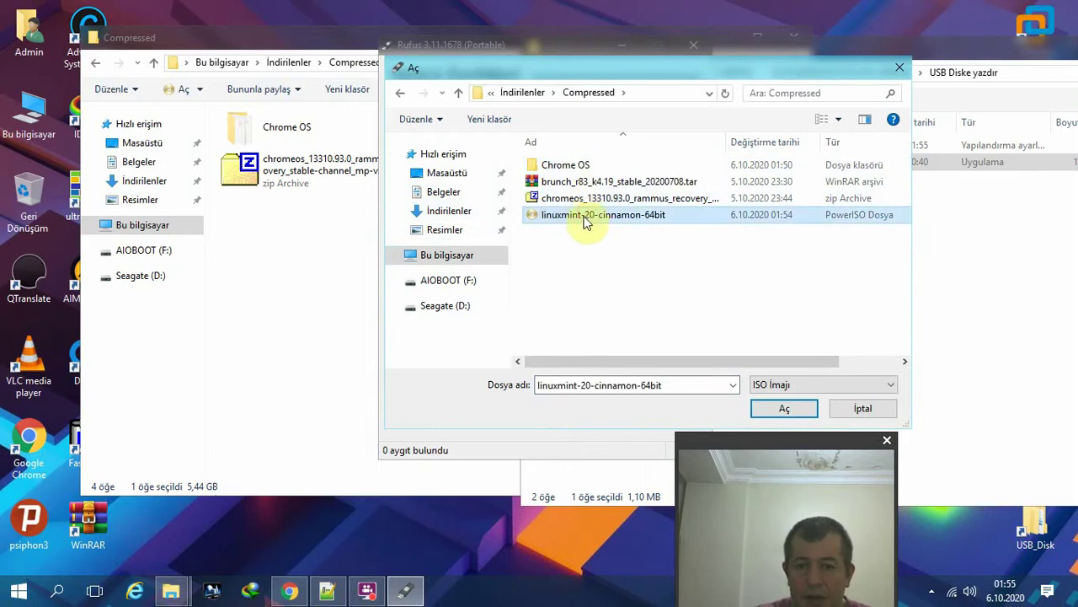
click(782, 412)
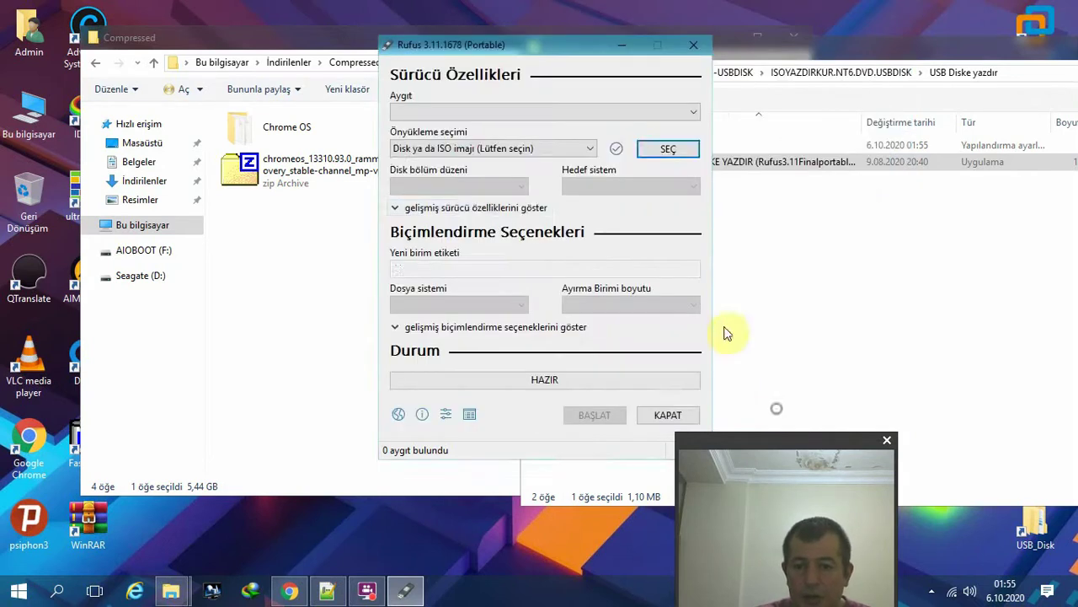
Examine the computer's drives and their capacities, including AIOBOOT (F:) and Seagate (D:), and return to Rufus
double_click(11, 127)
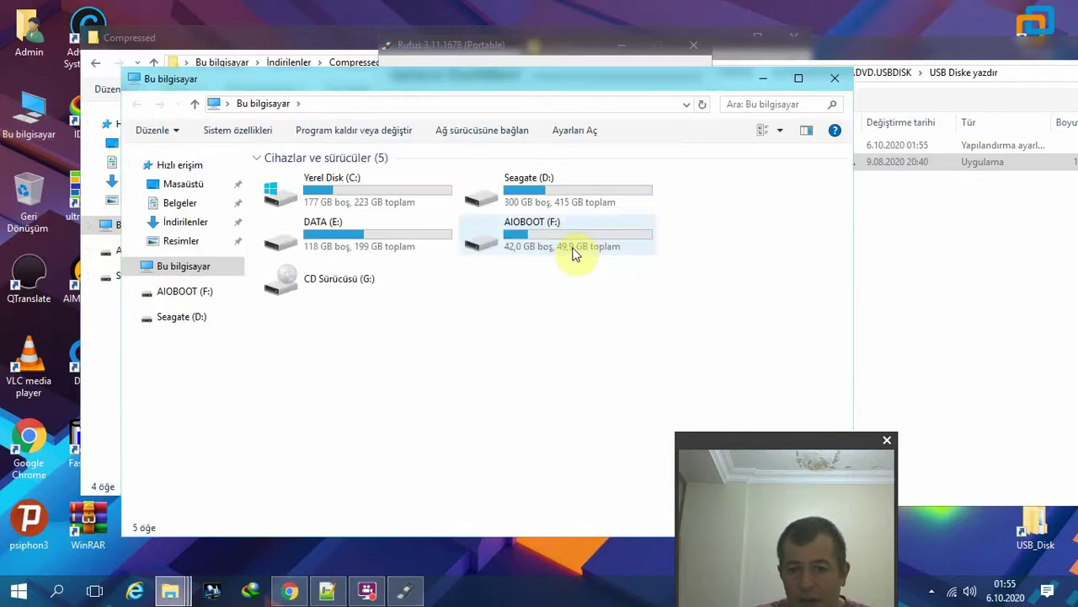
click(573, 250)
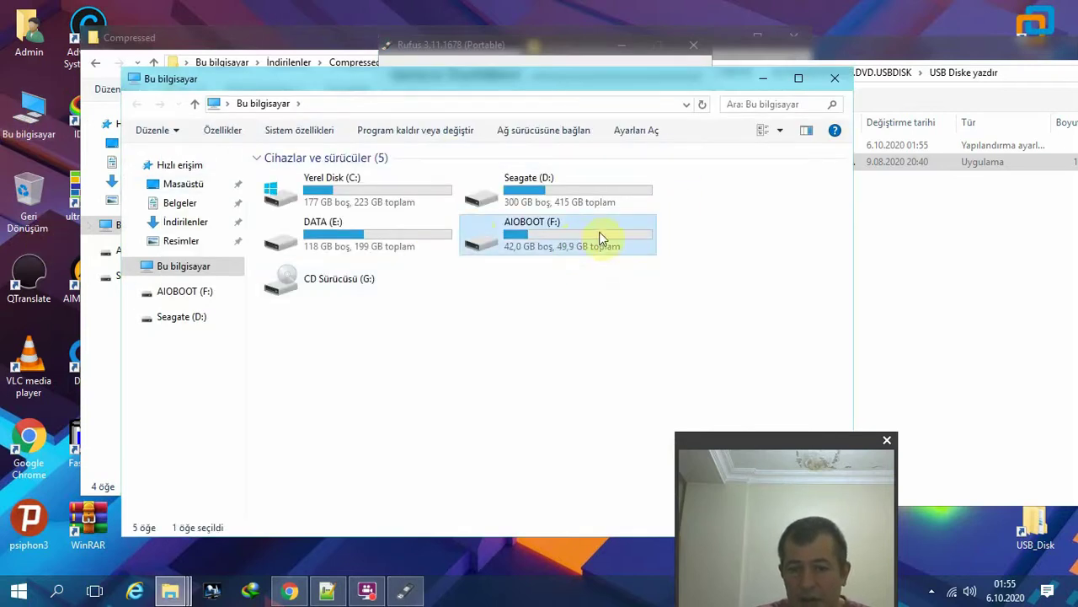
click(834, 79)
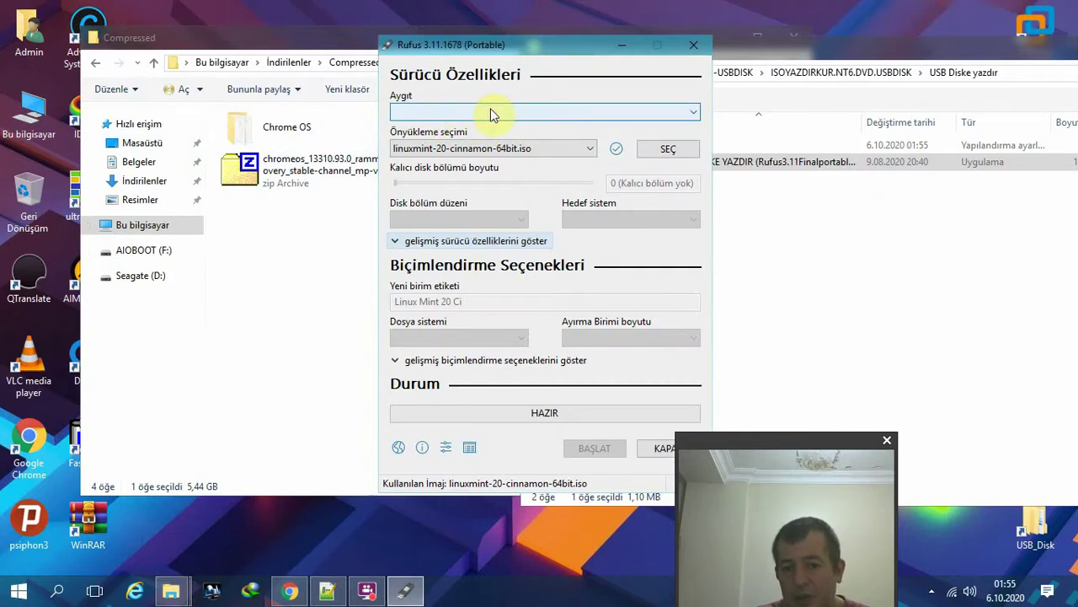
double_click(25, 116)
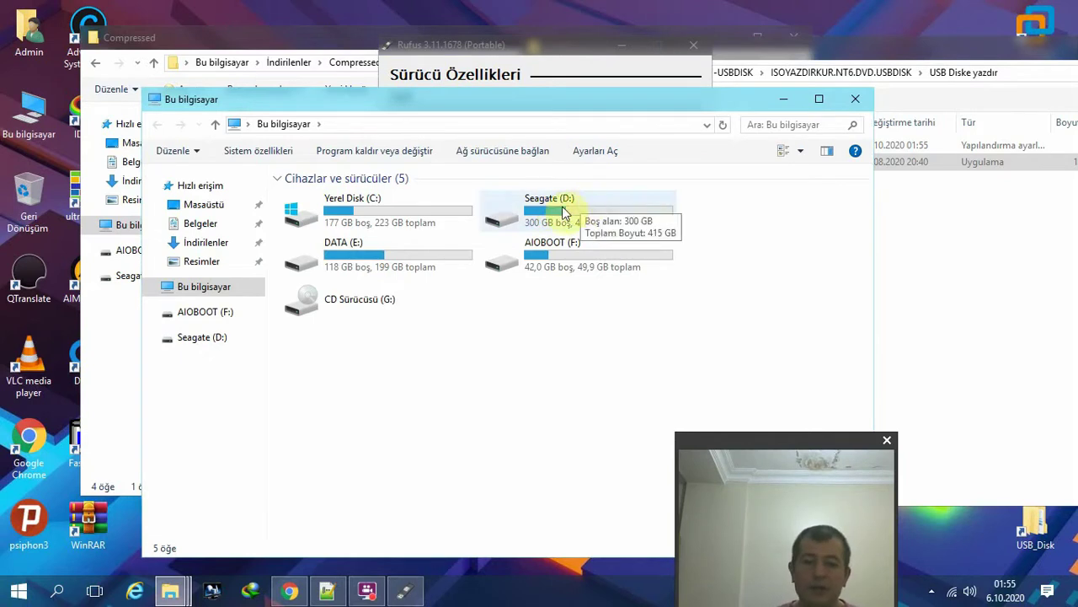
click(855, 99)
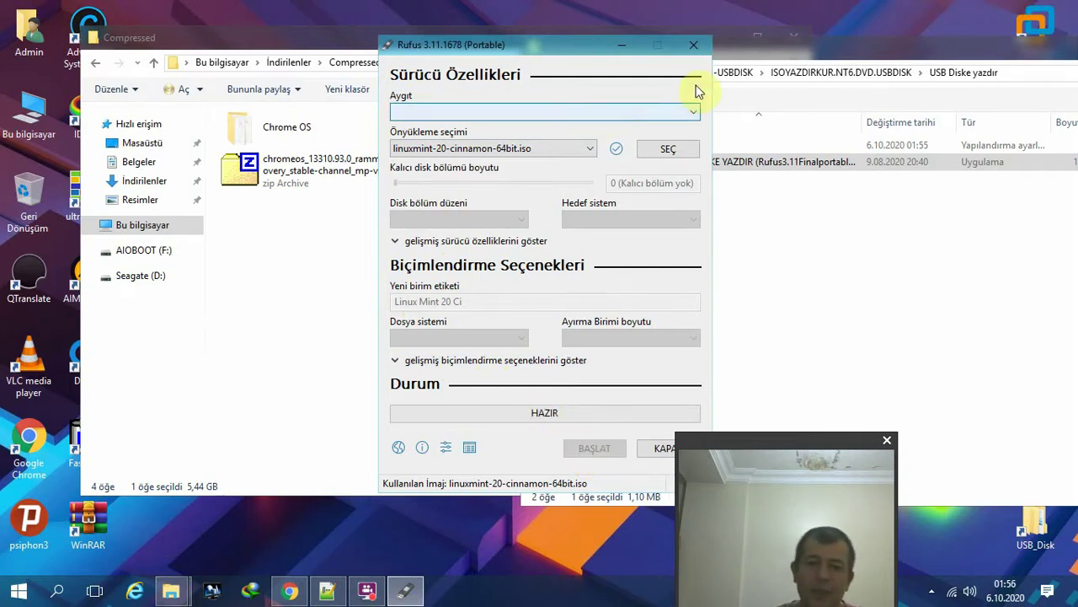
Close Rufus and the USB Diske yazdır folder, and review the installation files in the Chrome OS folder inside Compressed
click(689, 45)
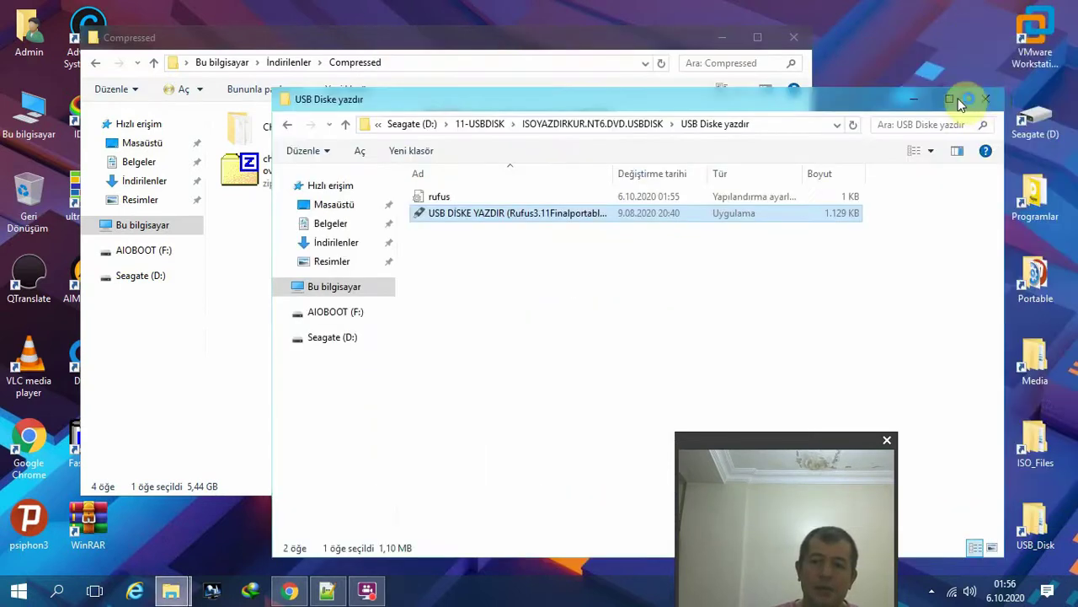
click(987, 97)
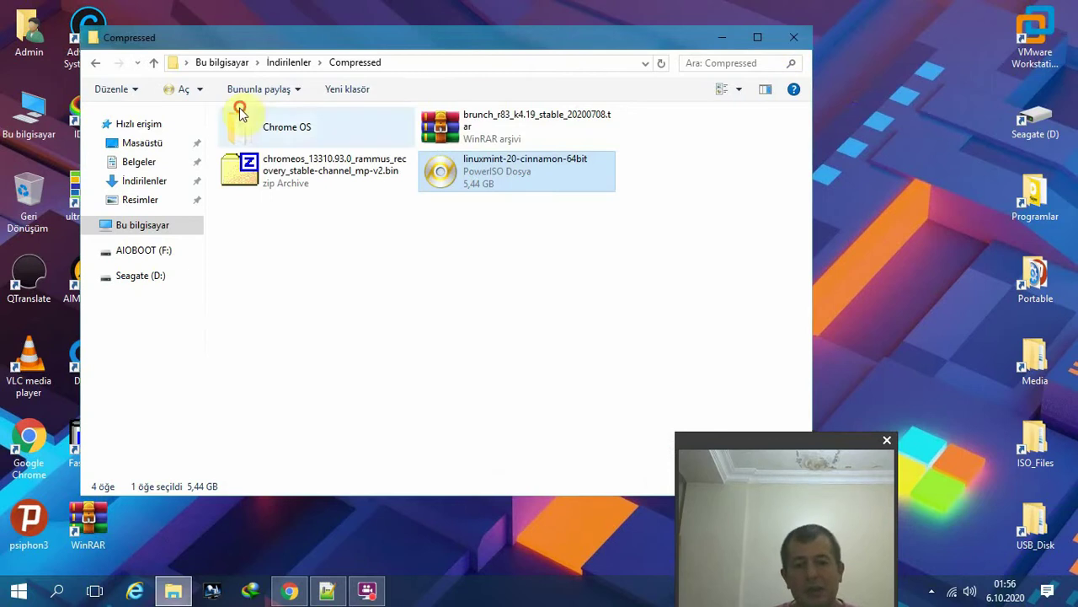
double_click(269, 132)
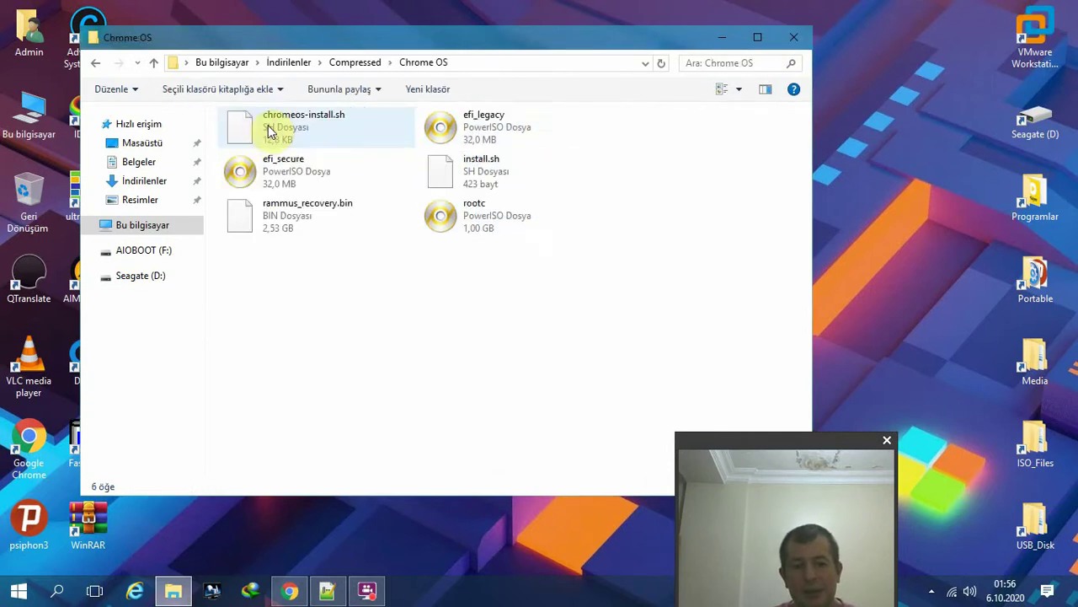
drag(526, 304, 246, 124)
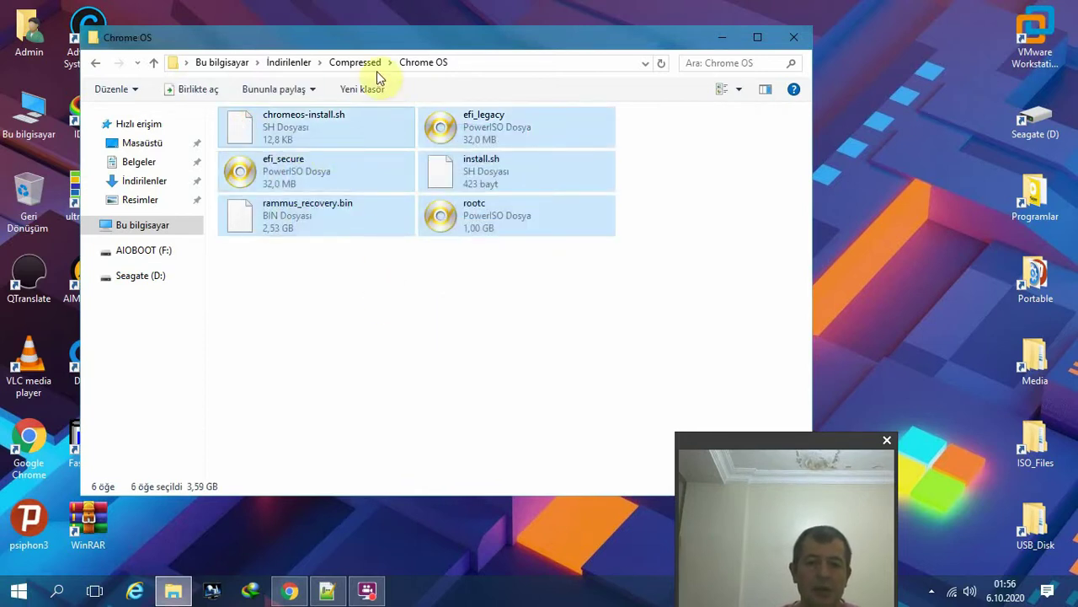
click(355, 64)
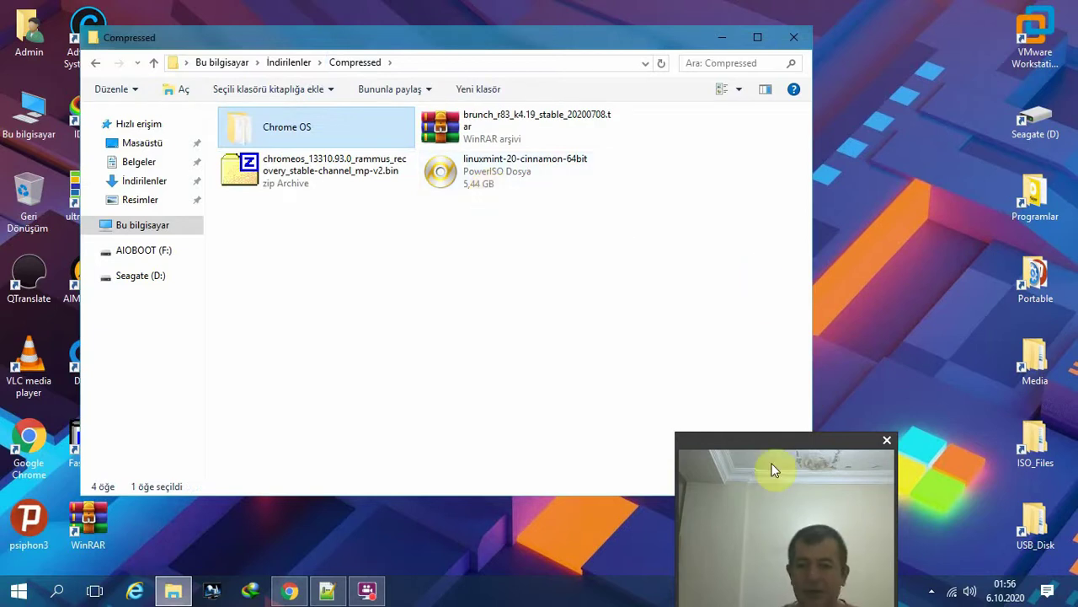
Reposition the Compressed folder window, select linuxmint-20-cinnamon-64bit and close the window
drag(794, 441, 975, 254)
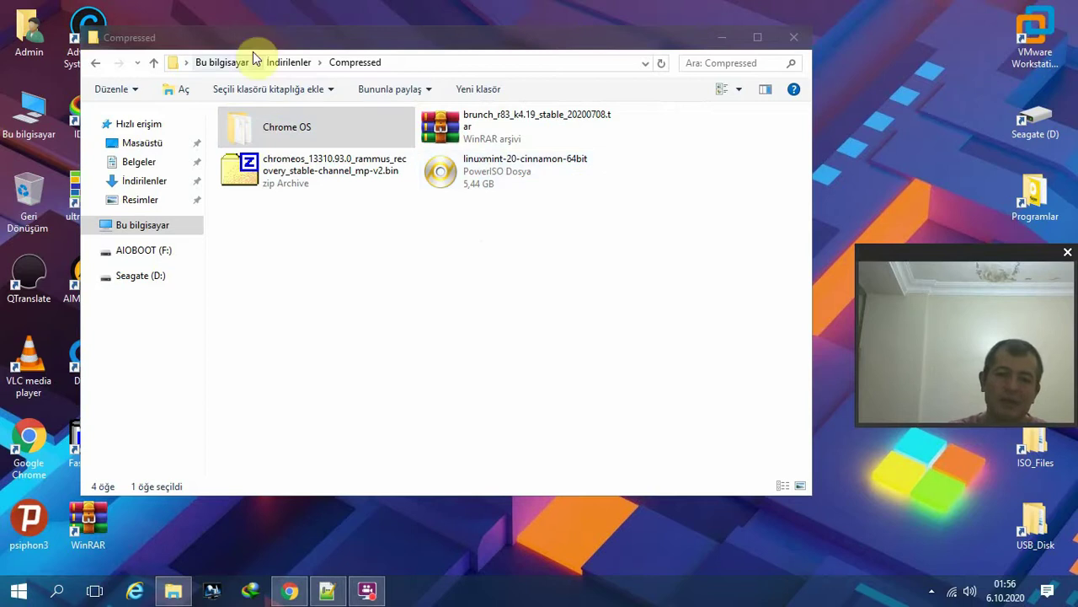
drag(337, 37, 377, 22)
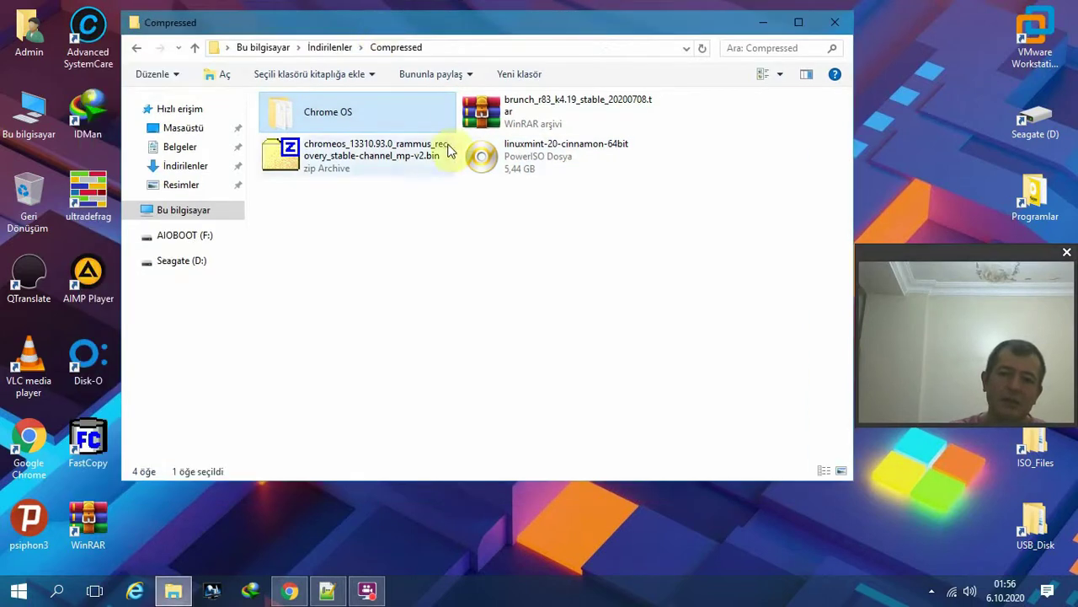
double_click(539, 160)
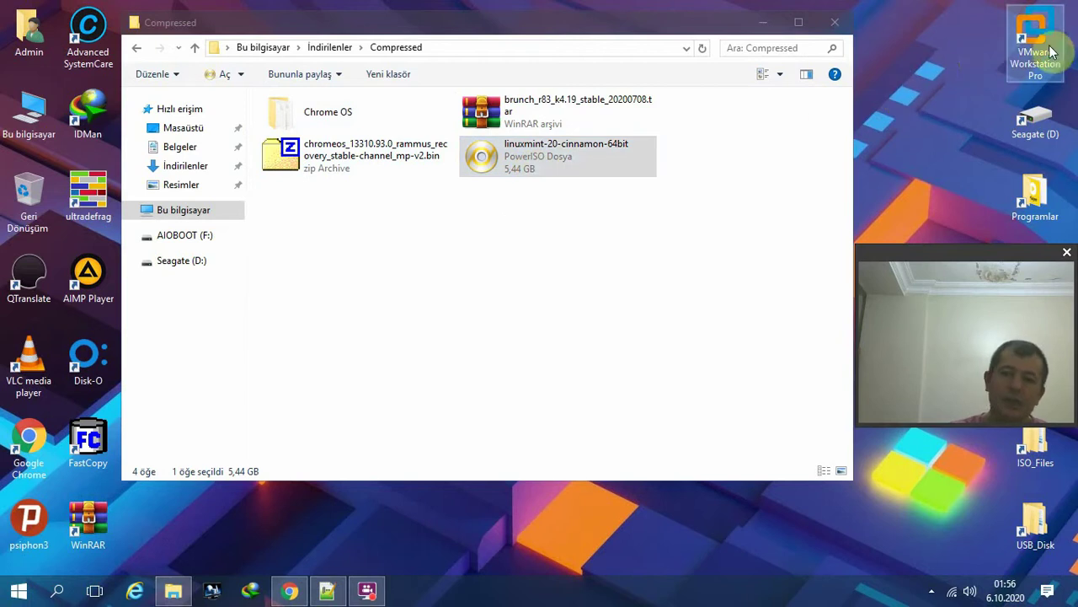
click(845, 23)
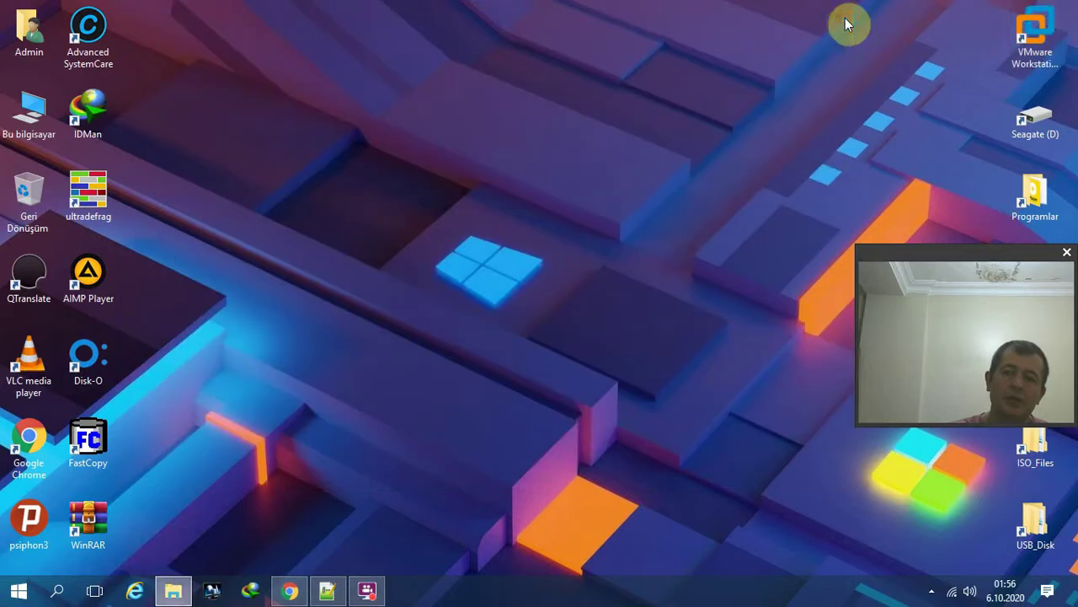
drag(934, 259, 938, 100)
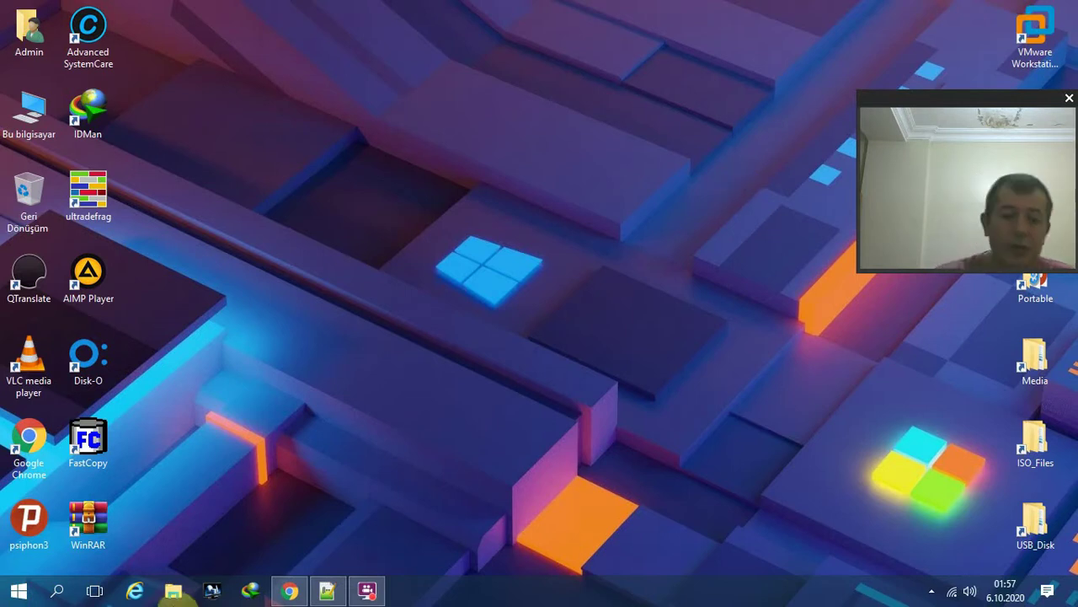
Switch to Chrome and look over the ChromeOS new-topic draft and the Android-supported ChromeOS topic on the tnctr.com forum
click(289, 592)
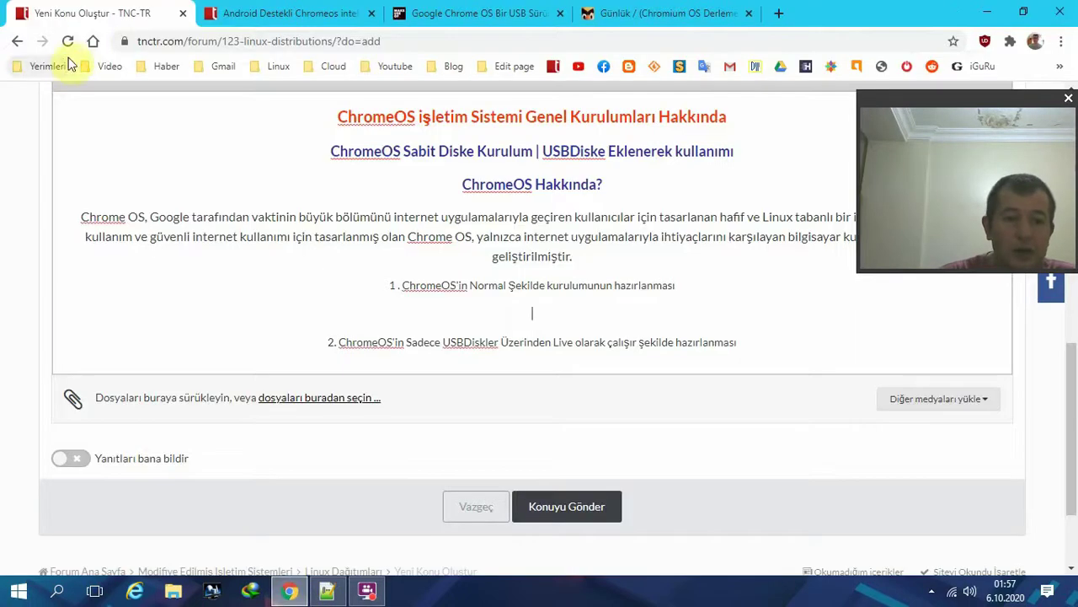
click(270, 13)
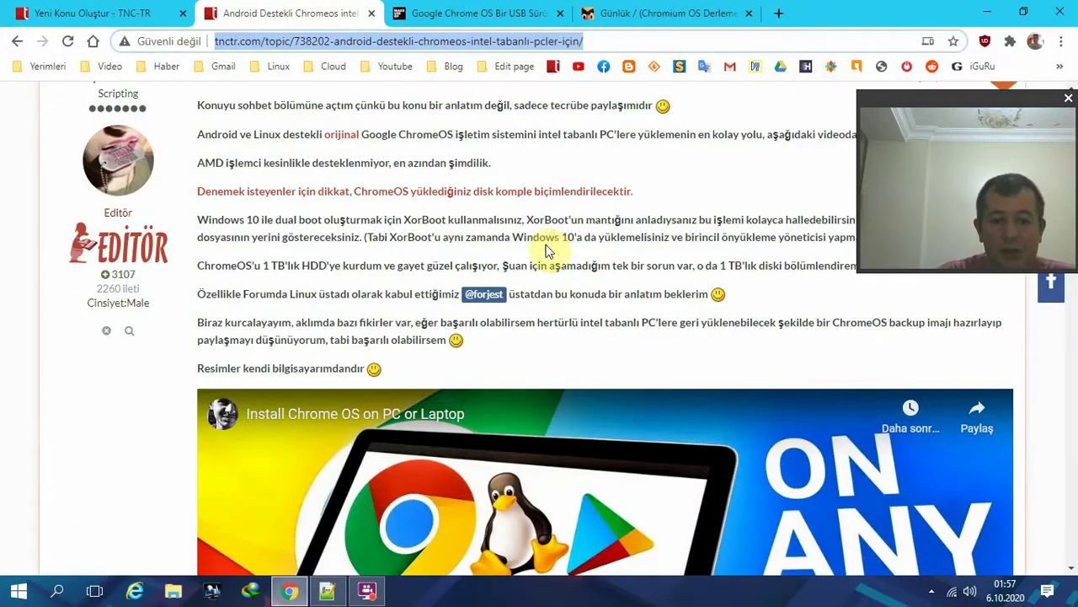
scroll(547, 247, down, 1)
scroll(459, 256, up, 3)
Examine the makeuseof.com guide to running Chrome OS from a USB drive and the Chromium OS daily builds list, and minimize Chrome
click(499, 11)
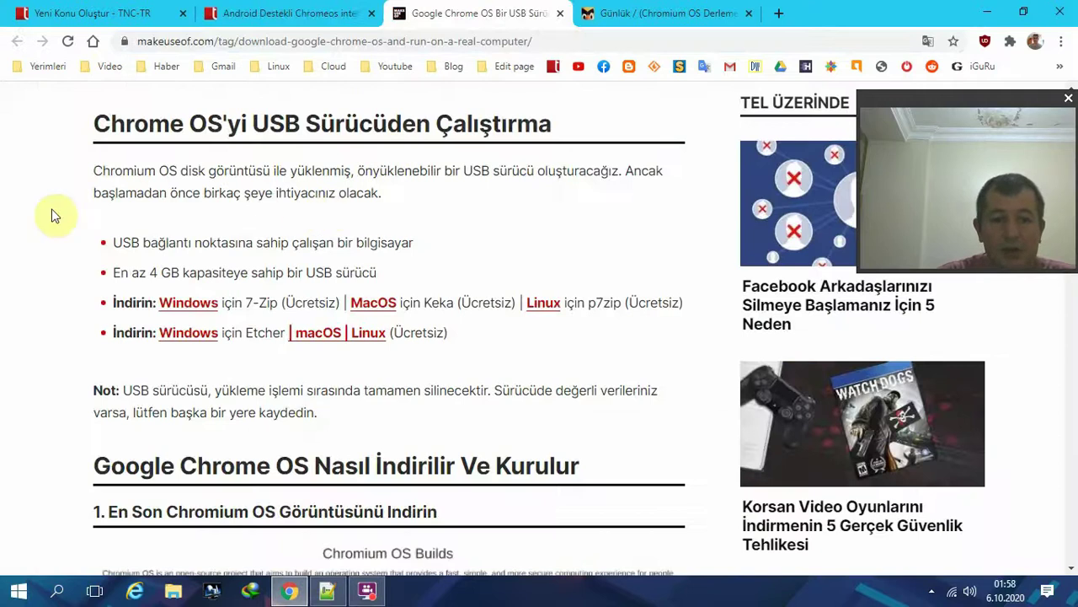
scroll(54, 217, up, 1)
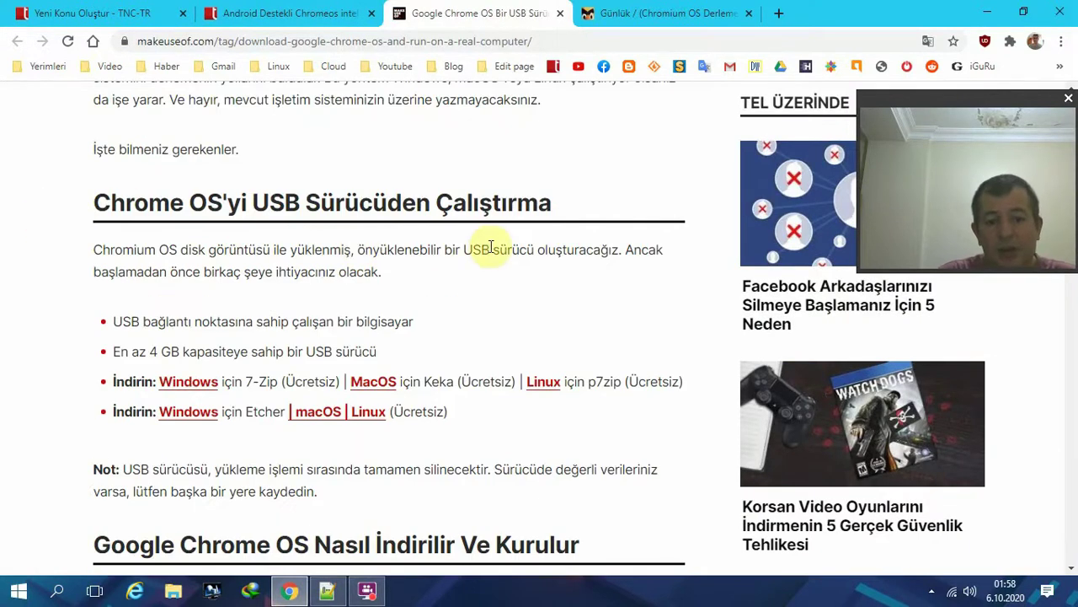
scroll(441, 294, down, 5)
scroll(106, 320, down, 2)
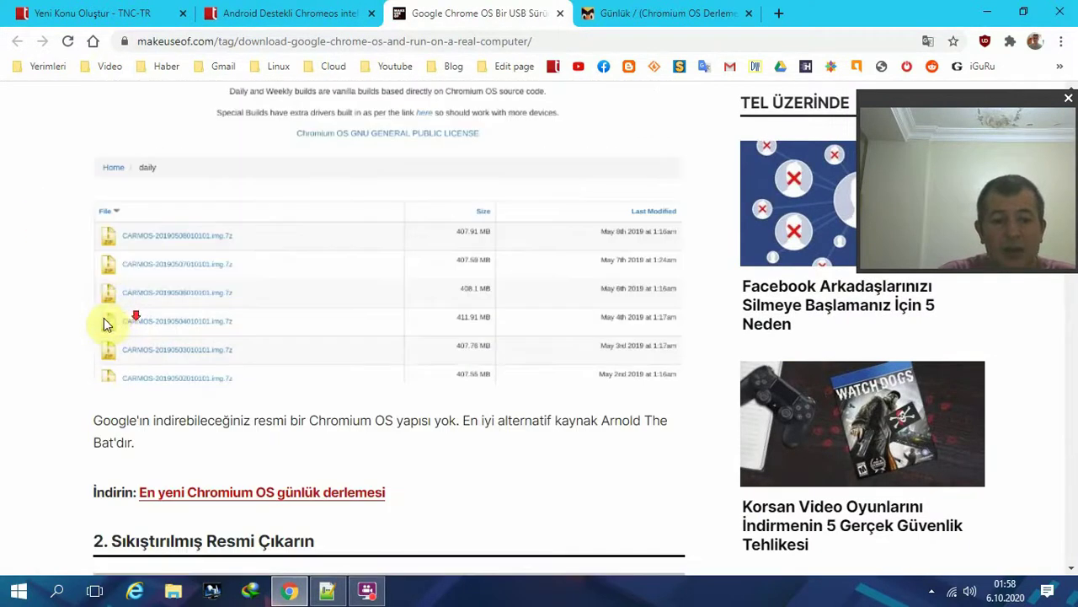
scroll(2, 375, down, 3)
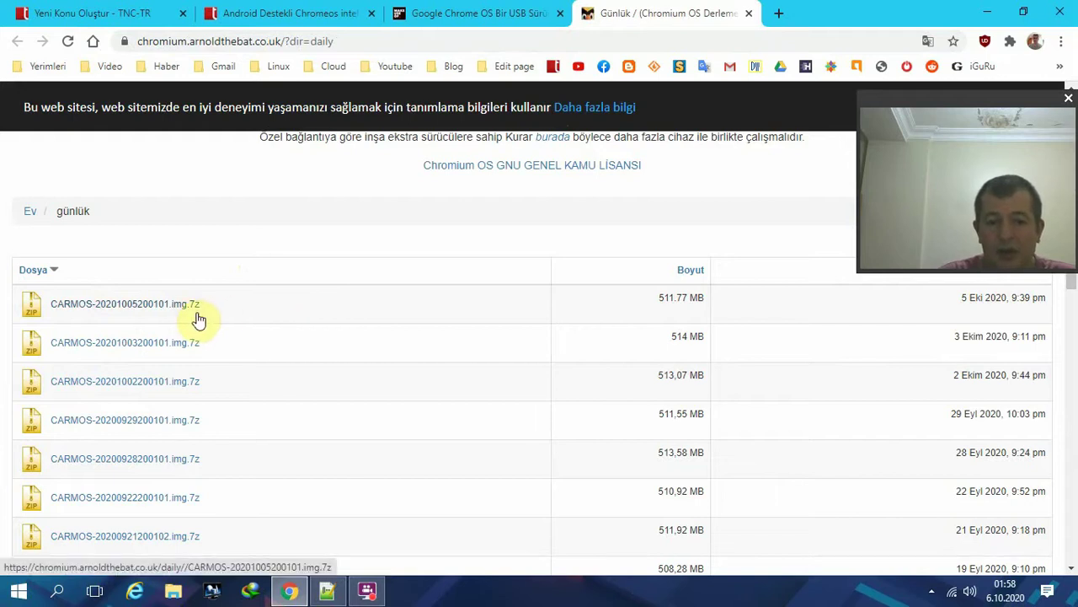
click(986, 19)
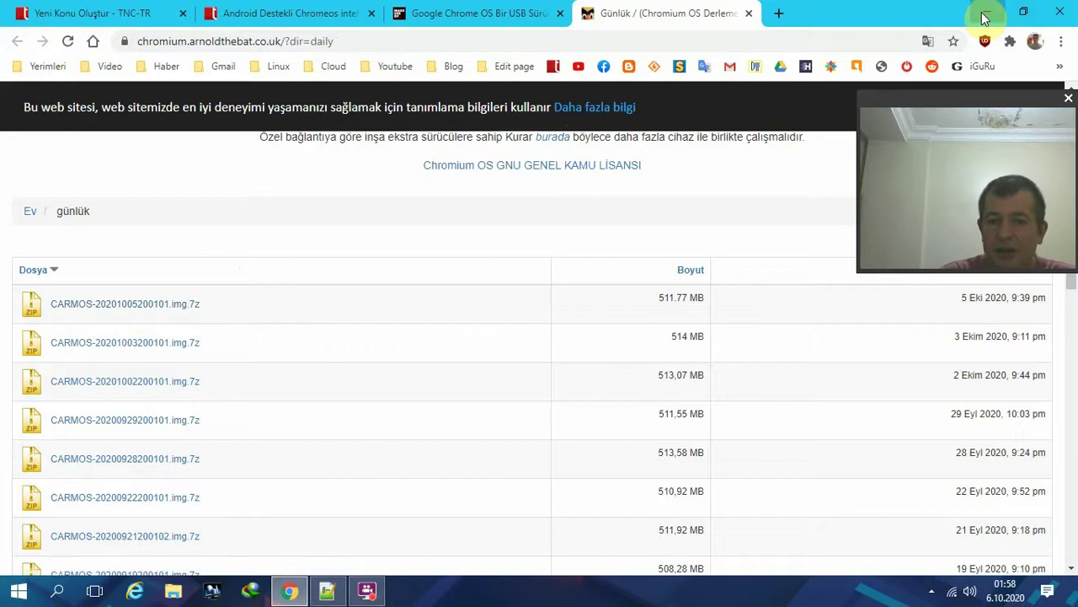
click(986, 18)
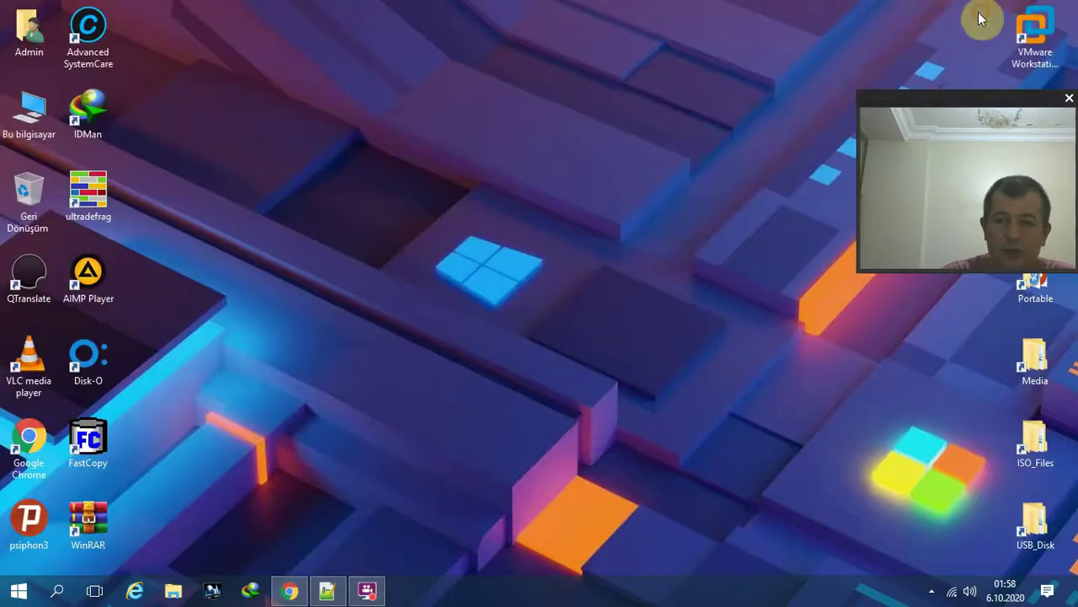
drag(951, 101, 884, 19)
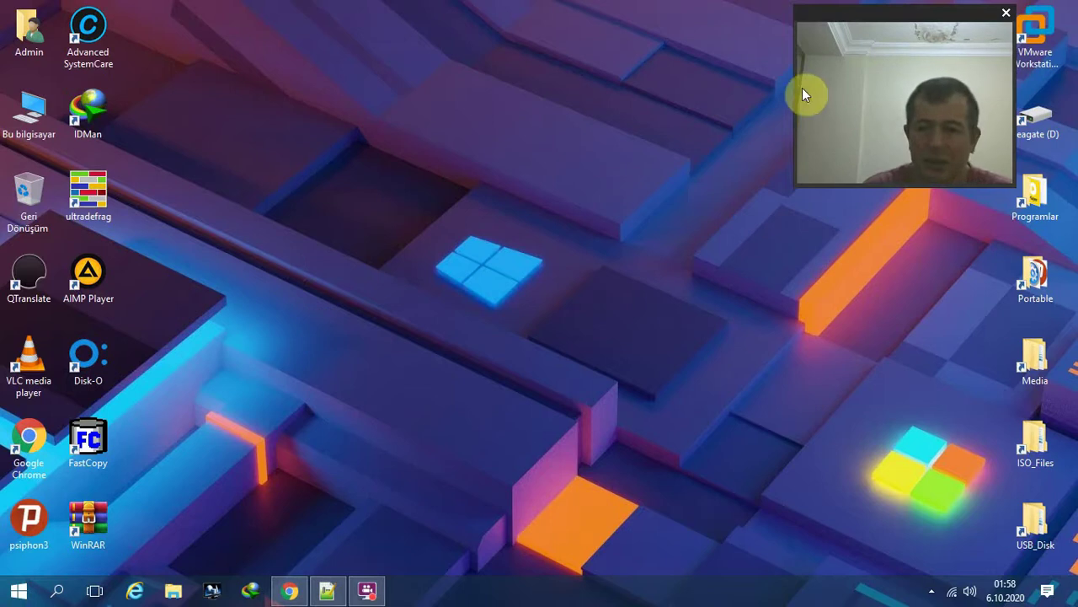
drag(878, 12, 938, 10)
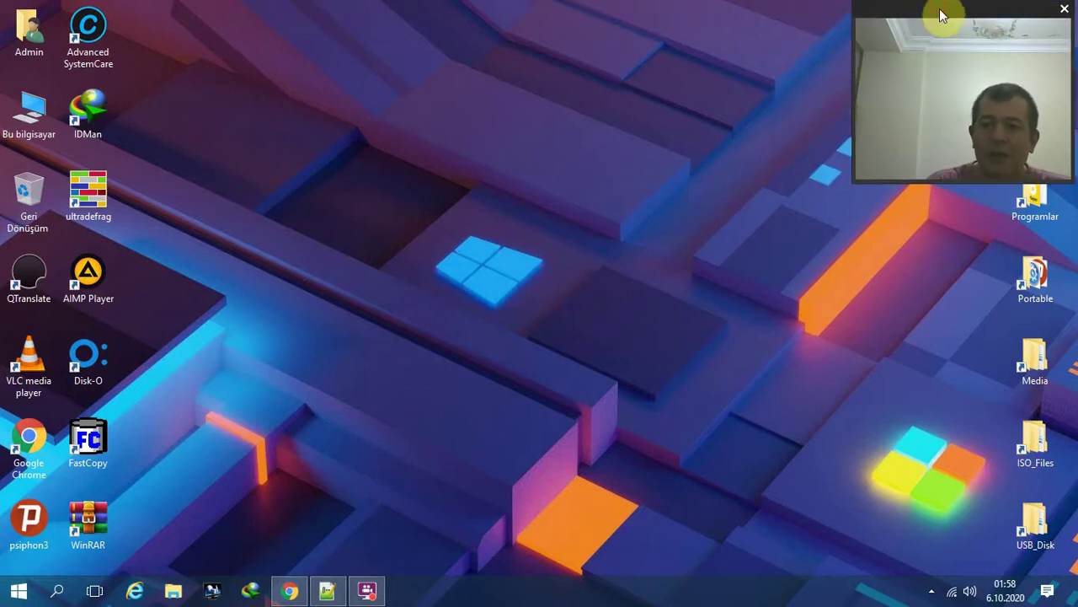
Switch to Notepad++, decline keeping the missing install.sh in the editor, and review the ChromeOS requirements list in new 1
click(327, 590)
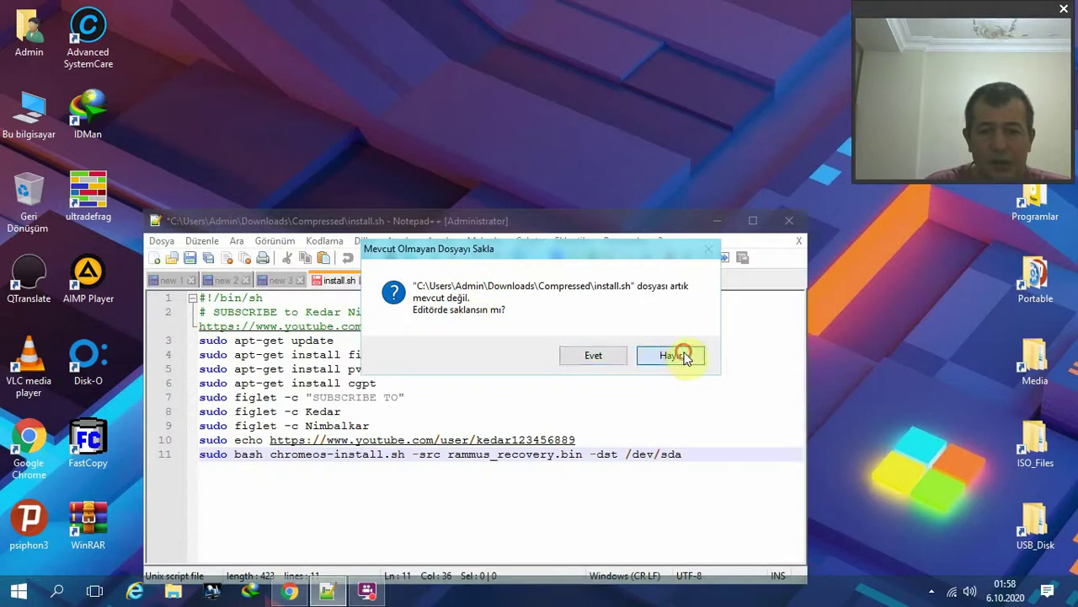
click(680, 355)
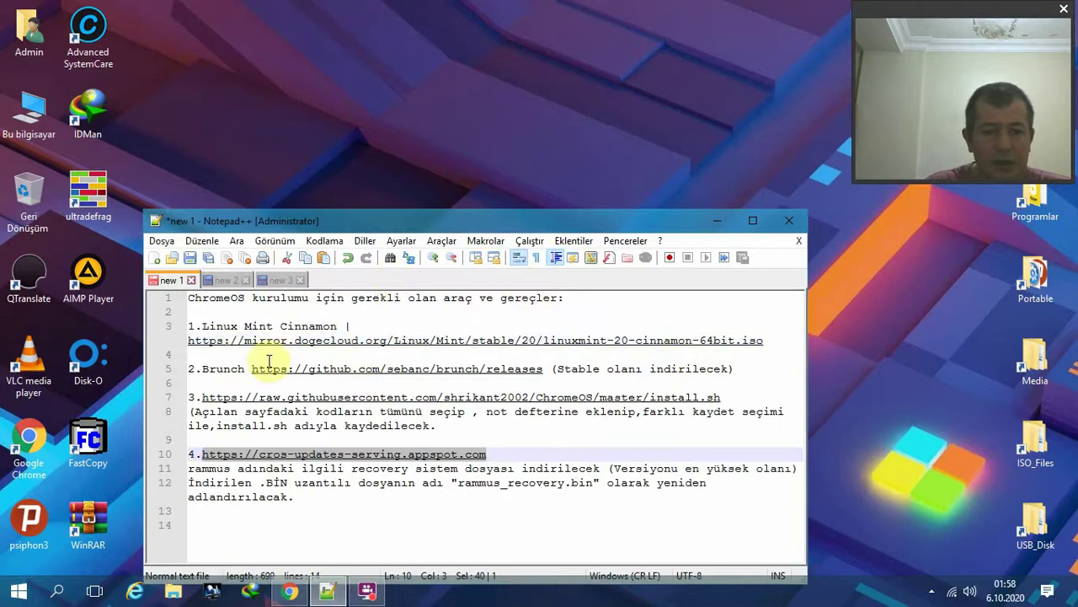
drag(344, 310, 365, 506)
click(365, 511)
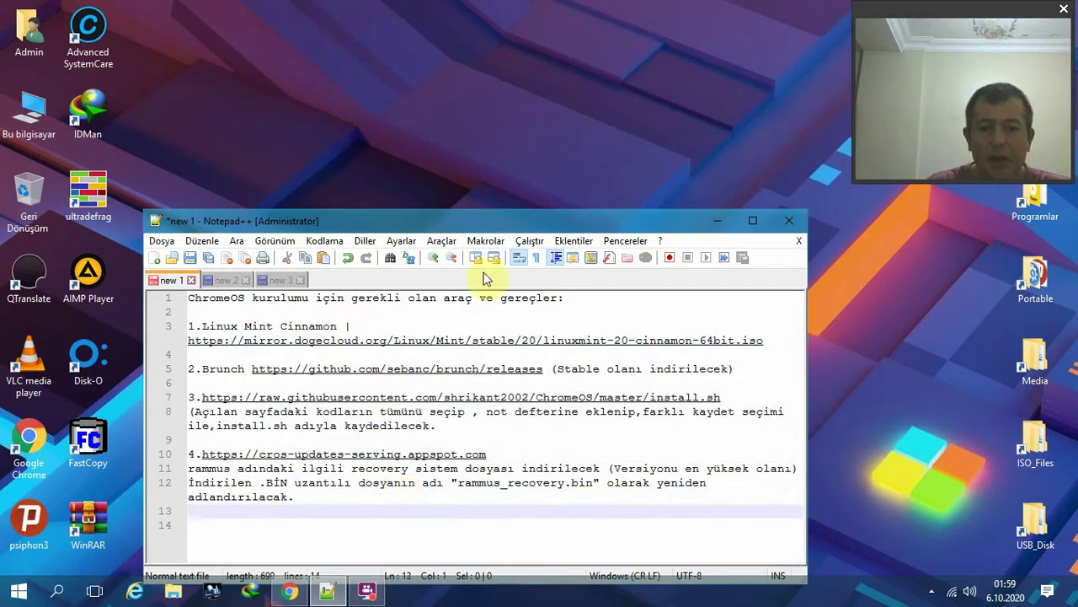
drag(555, 222, 570, 101)
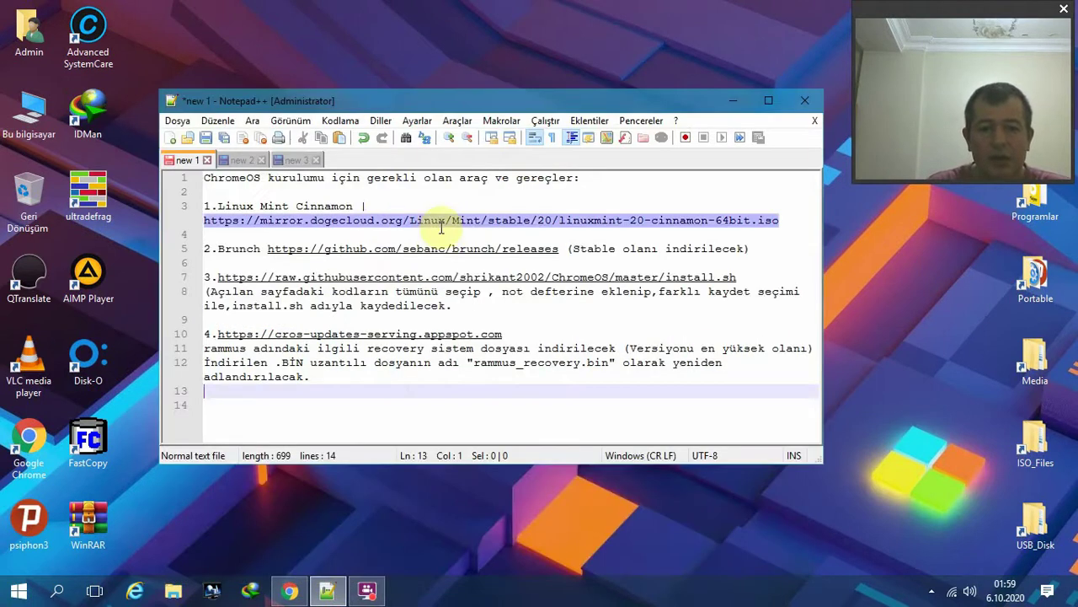
Switch to Chrome and examine the ChromeOS new-topic draft and the first post of the Android-supported ChromeOS forum topic
click(289, 591)
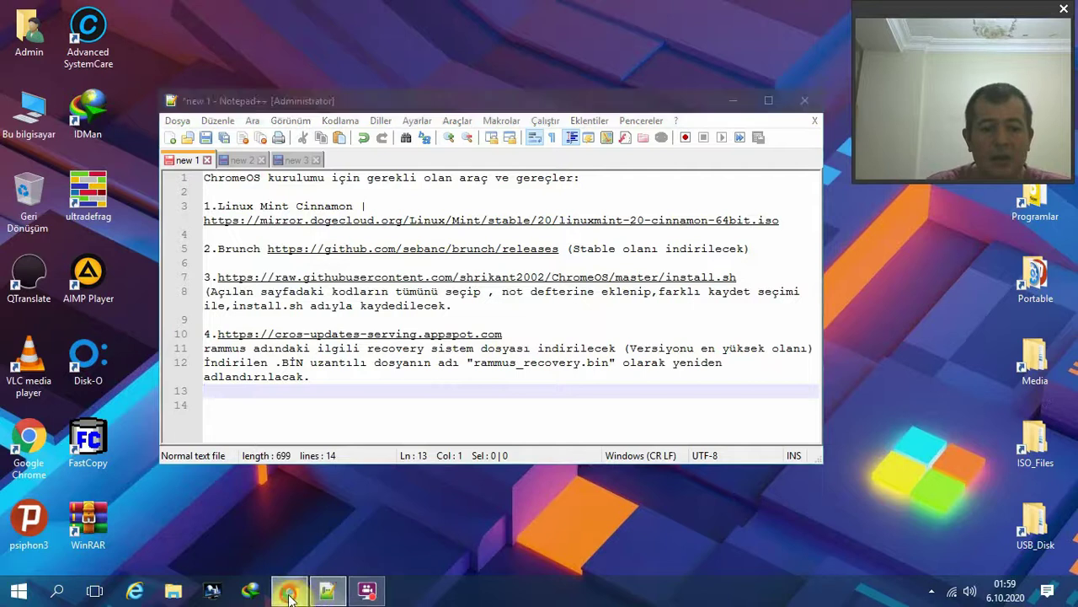
click(115, 10)
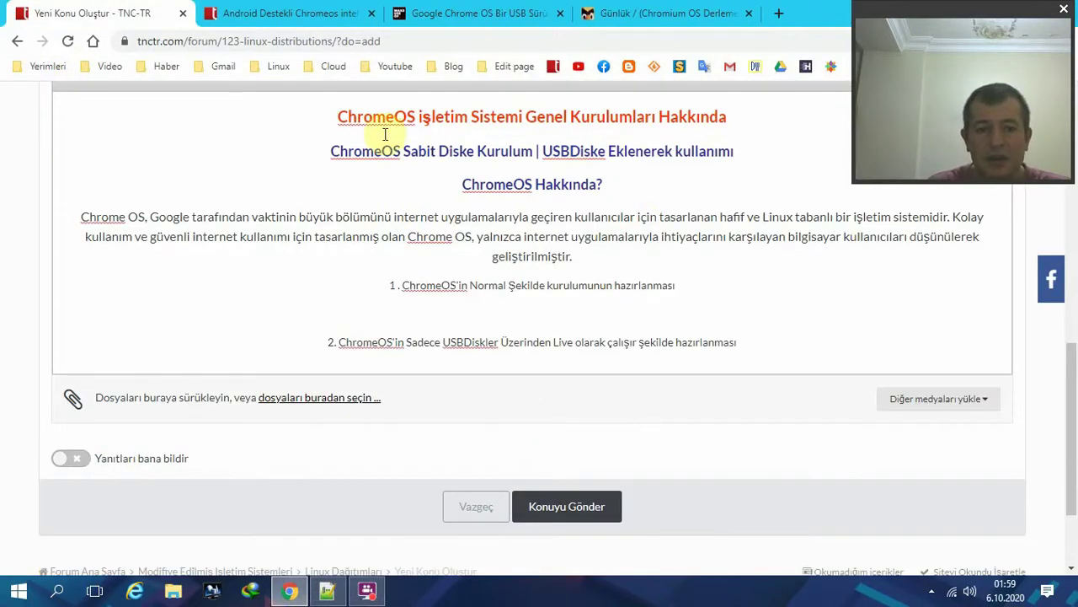
click(279, 16)
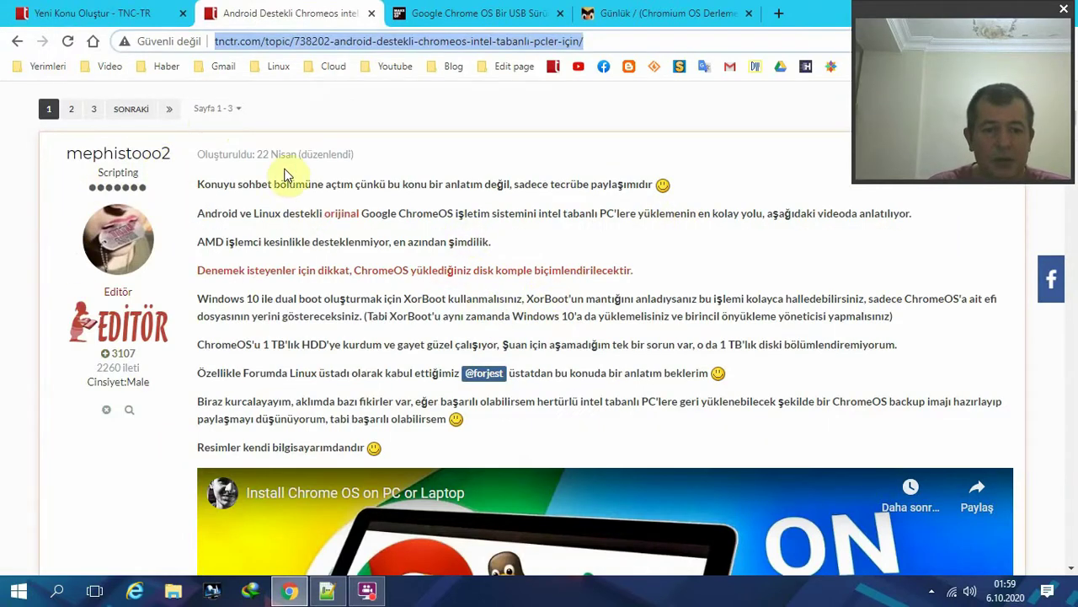
scroll(193, 320, down, 20)
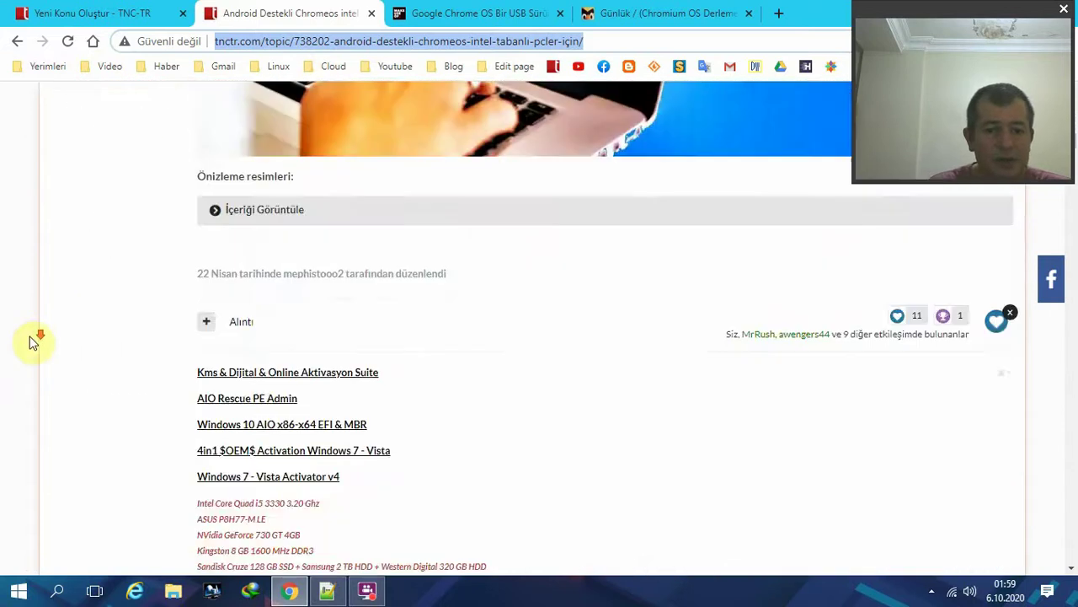
scroll(43, 345, down, 2)
scroll(386, 306, up, 9)
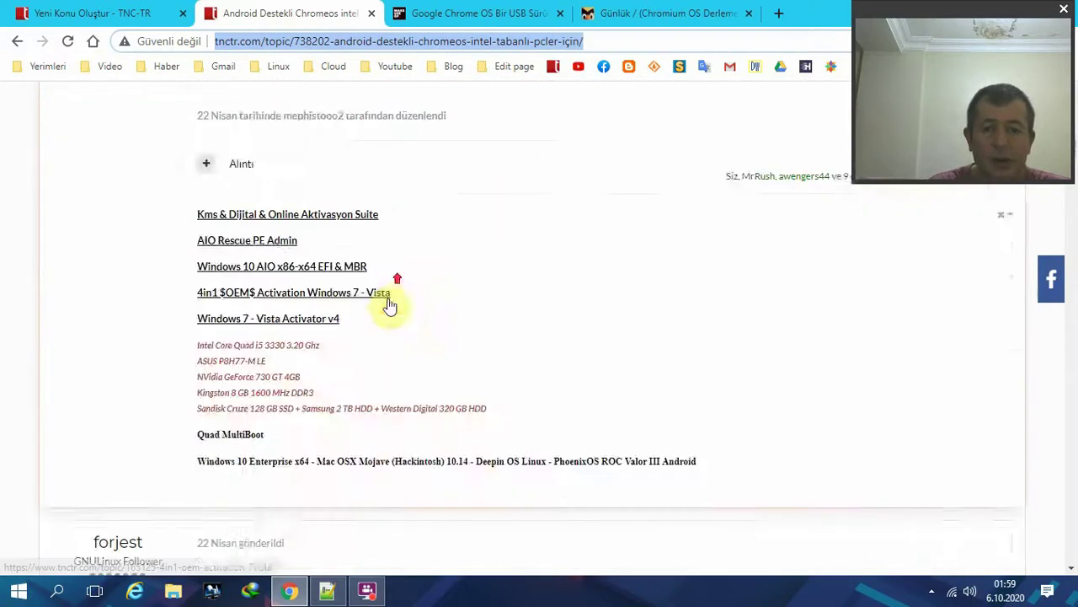
scroll(390, 305, up, 8)
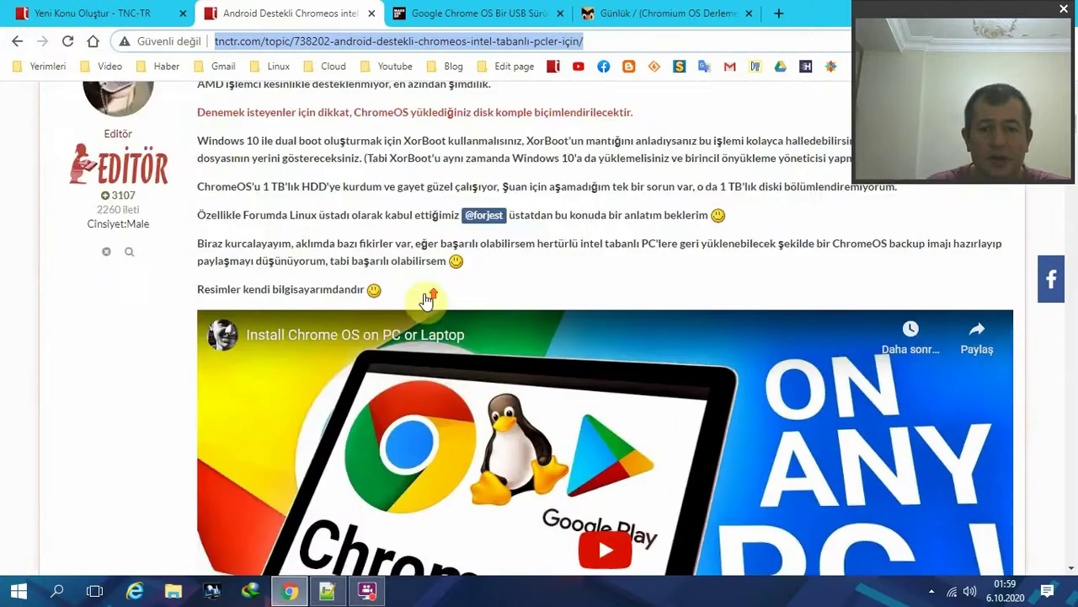
scroll(480, 217, up, 1)
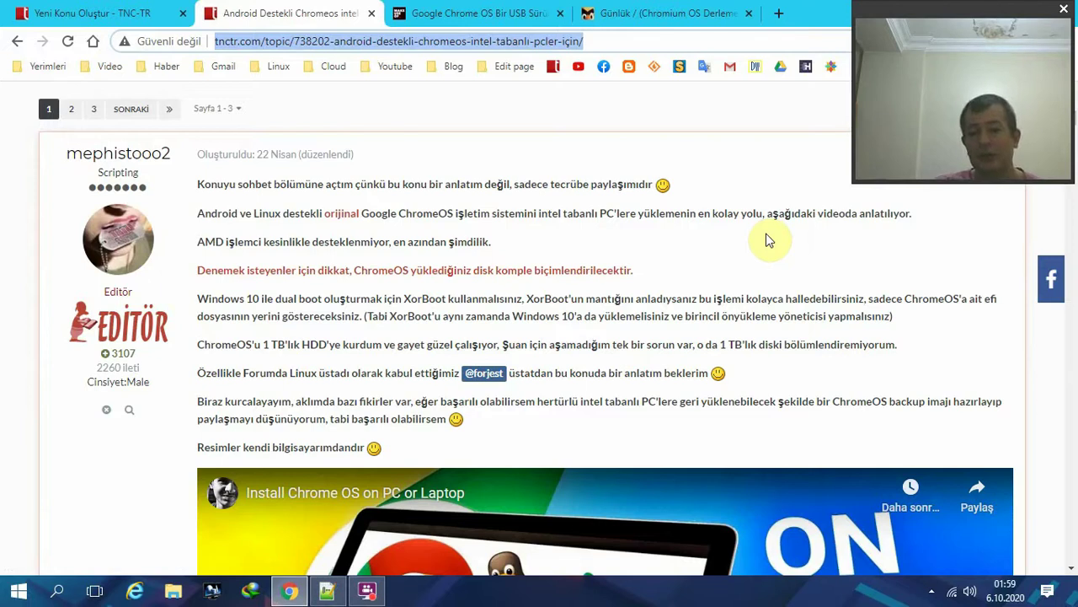
Highlight the forum post's lines on Intel-based PCs and AMD processor support, clear the highlight, and look at the embedded installation video
drag(768, 236, 766, 199)
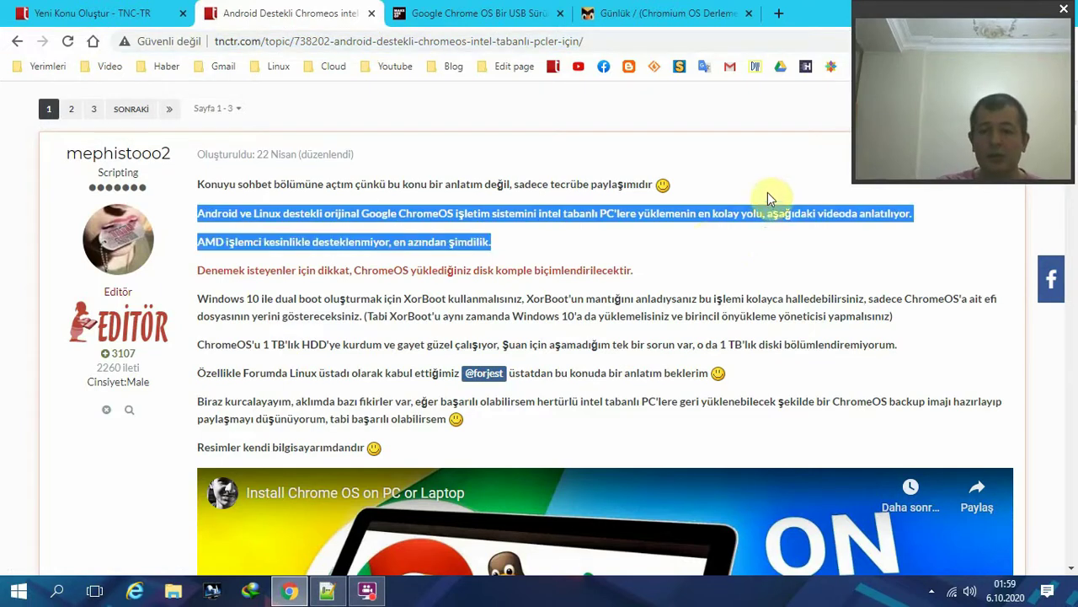
click(712, 242)
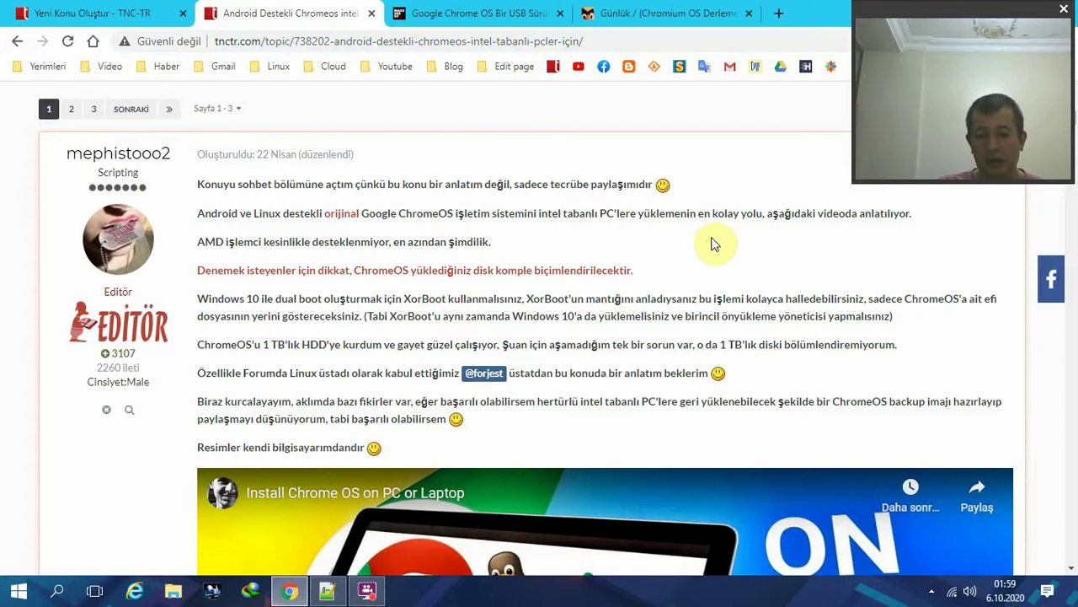
scroll(716, 244, down, 1)
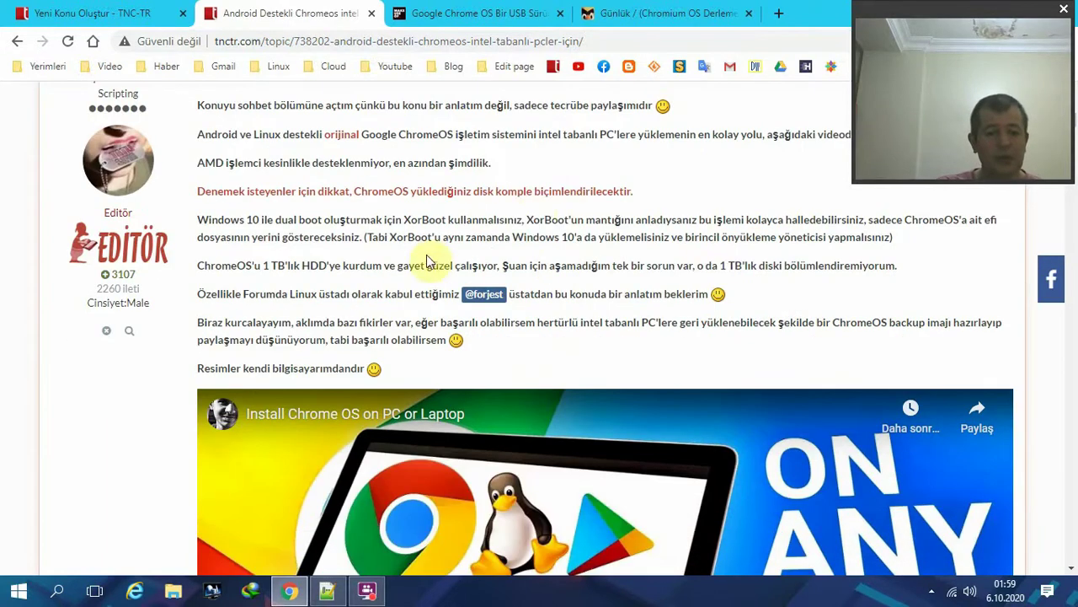
scroll(556, 212, down, 2)
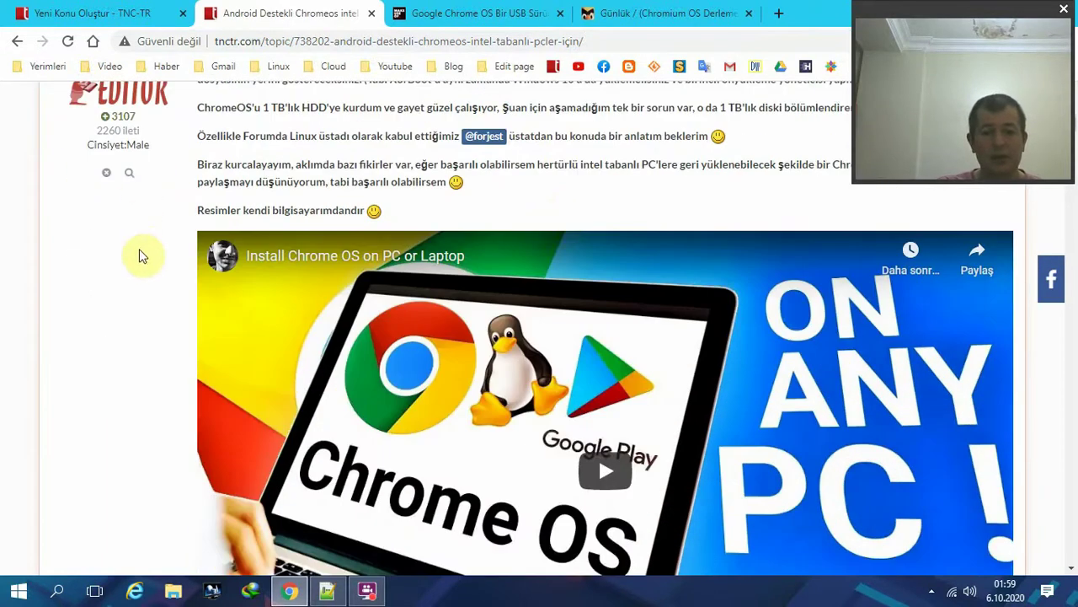
Examine the forum post's closing paragraphs, including the planned ChromeOS backup image, and the embedded installation video
scroll(99, 307, down, 2)
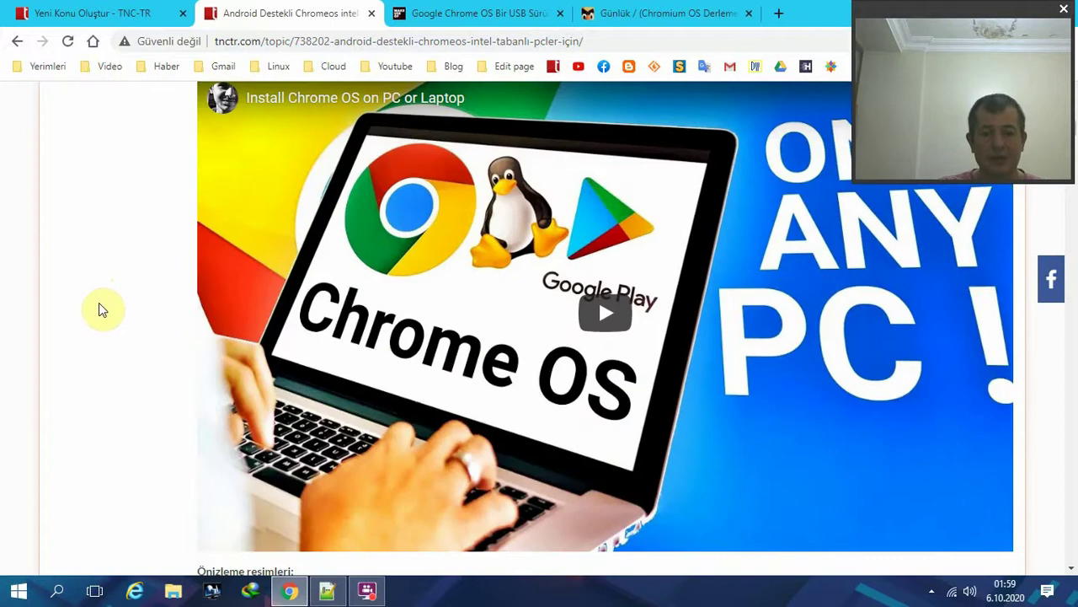
scroll(98, 308, up, 2)
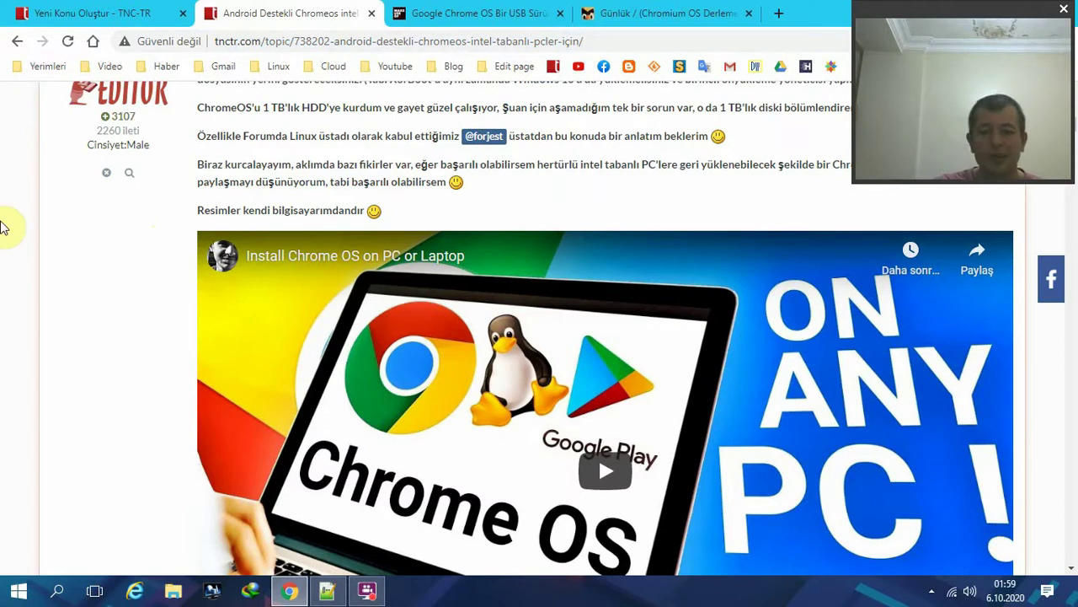
scroll(53, 299, up, 1)
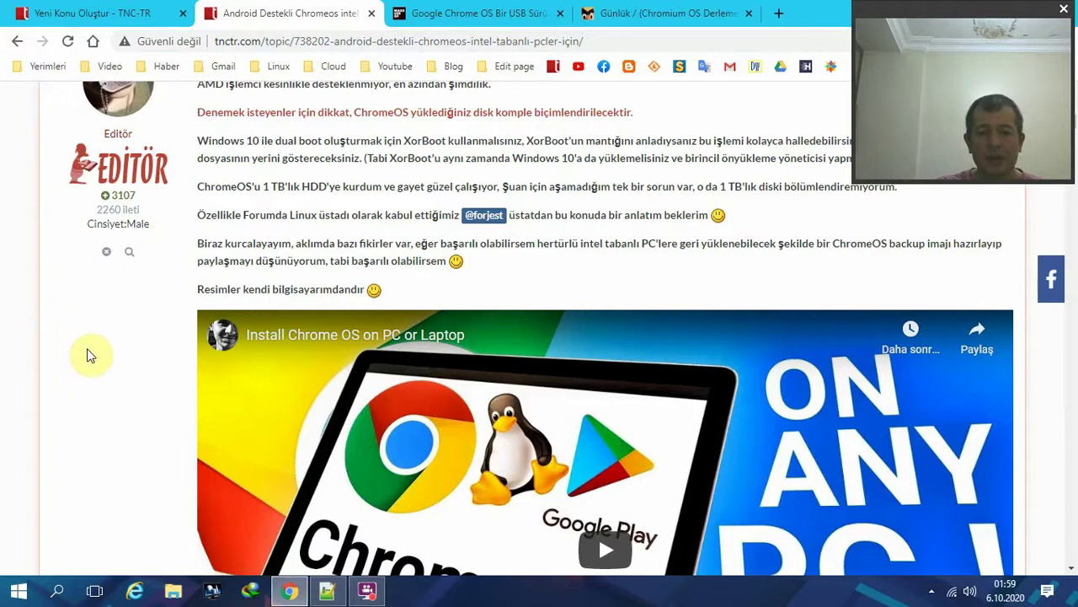
drag(238, 231, 361, 216)
scroll(152, 298, down, 4)
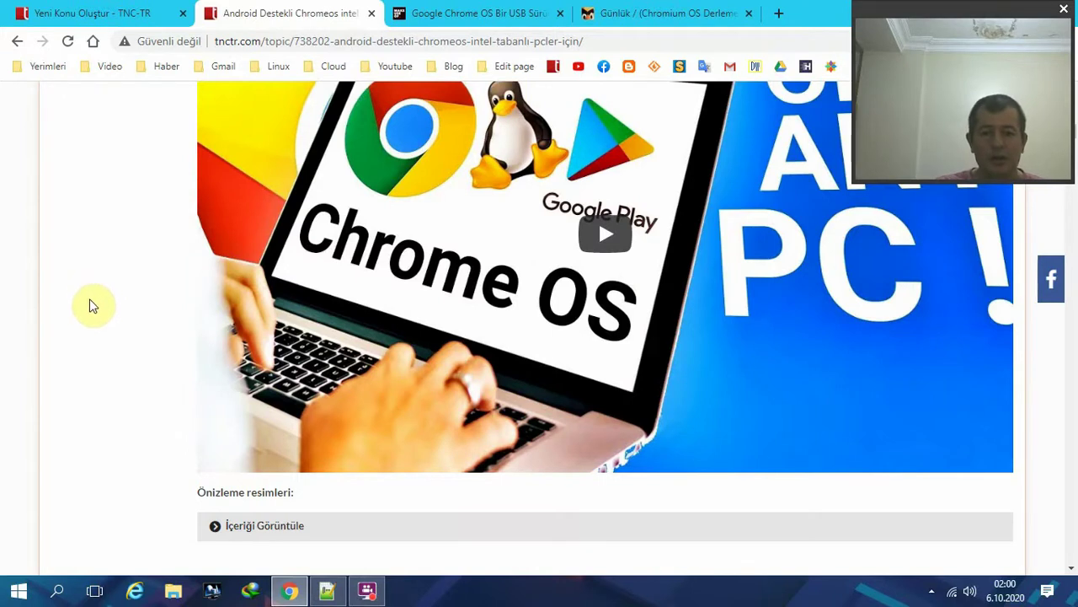
scroll(90, 298, up, 1)
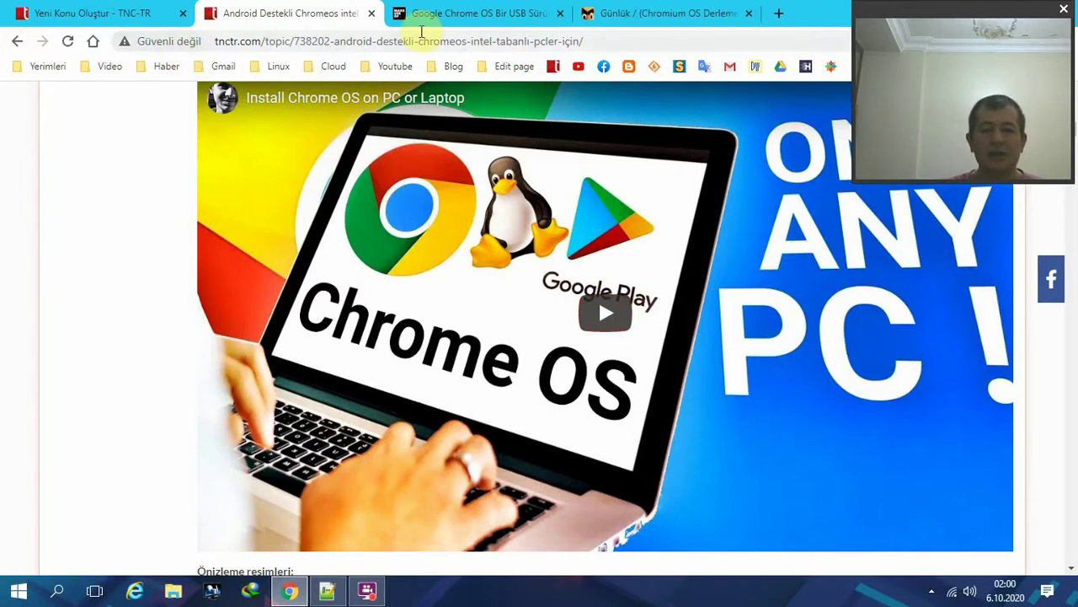
Examine the makeuseof.com guide to running Chrome OS from a USB drive from its beginning, and check the Chromium OS daily builds page
click(466, 15)
scroll(17, 305, up, 3)
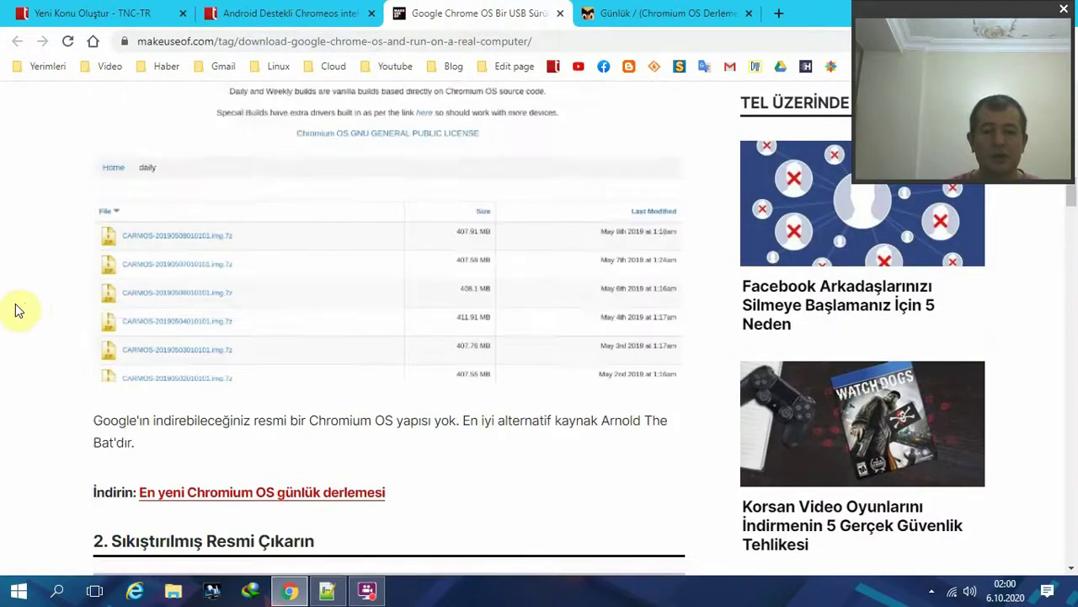
scroll(15, 310, up, 6)
scroll(8, 316, up, 4)
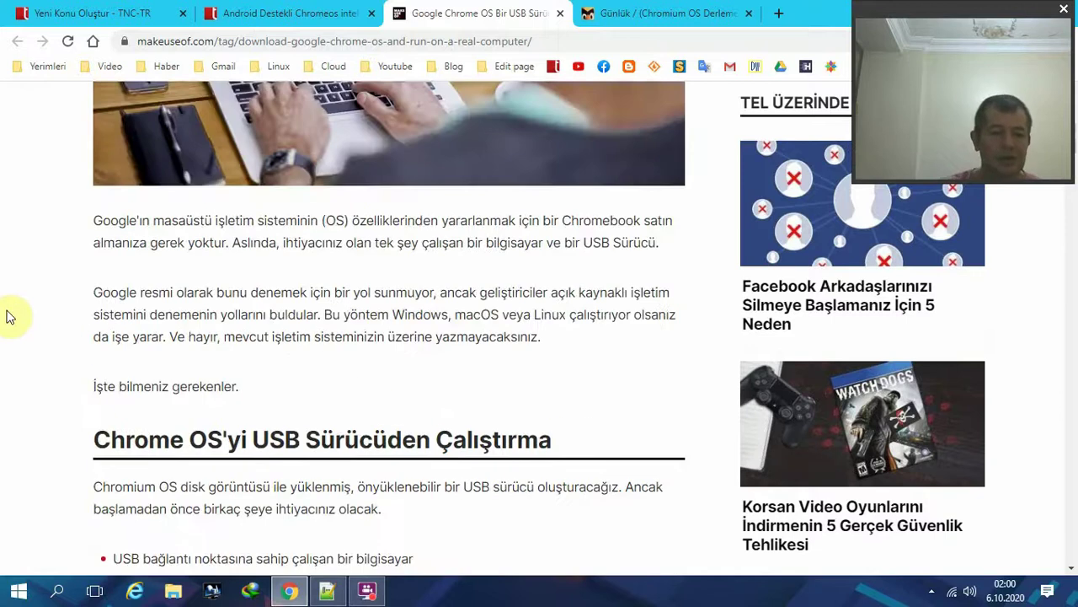
scroll(9, 316, up, 6)
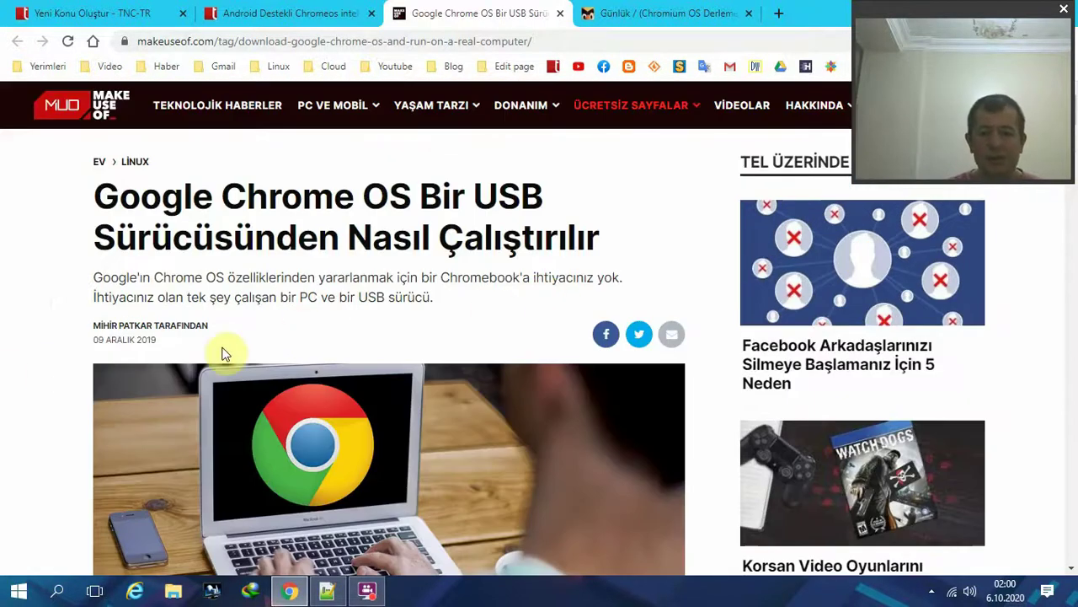
scroll(8, 325, down, 4)
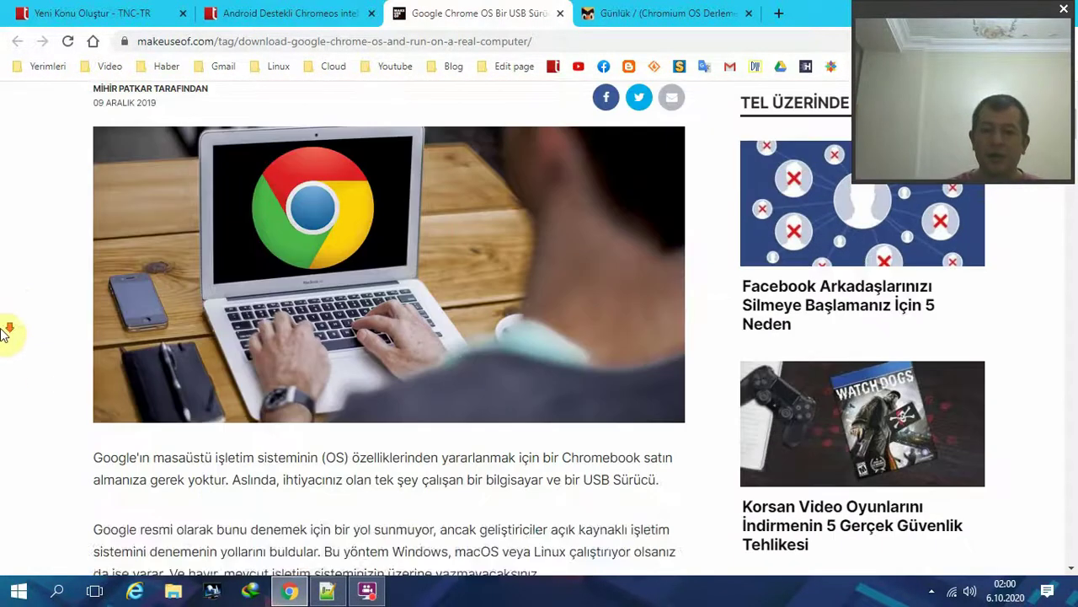
scroll(6, 320, up, 2)
click(626, 7)
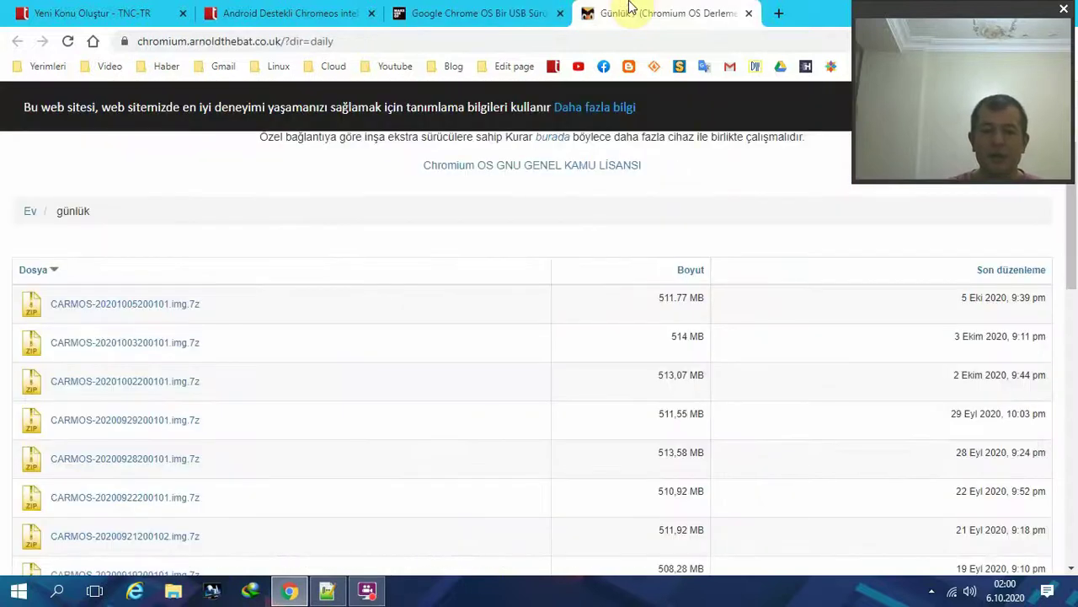
click(502, 13)
Minimize Chrome and the Notepad++ requirements list to clear the desktop
drag(928, 6, 927, 30)
click(991, 12)
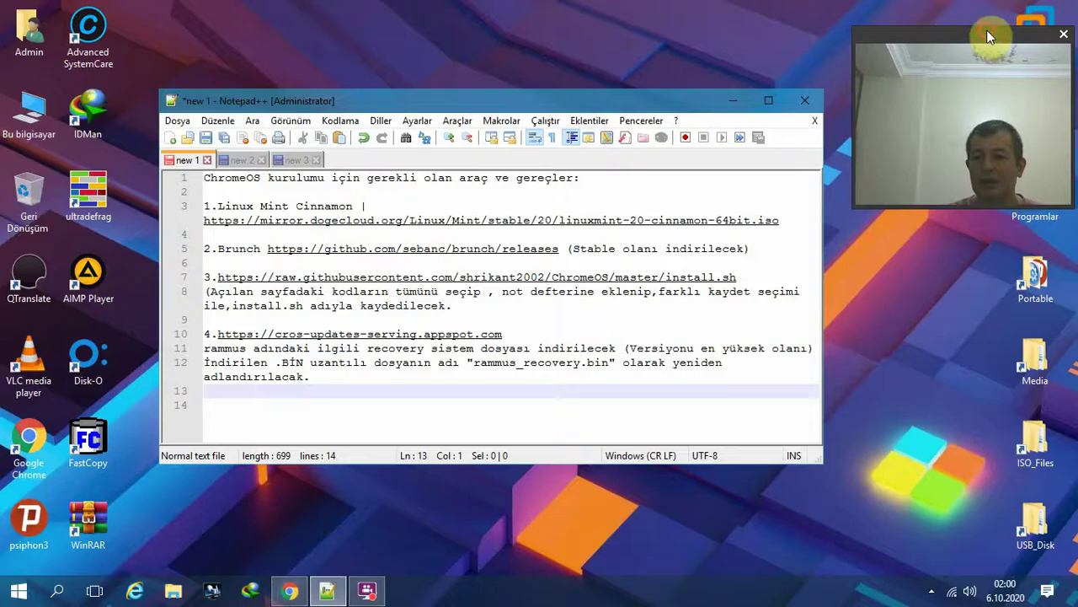
drag(990, 35, 896, 24)
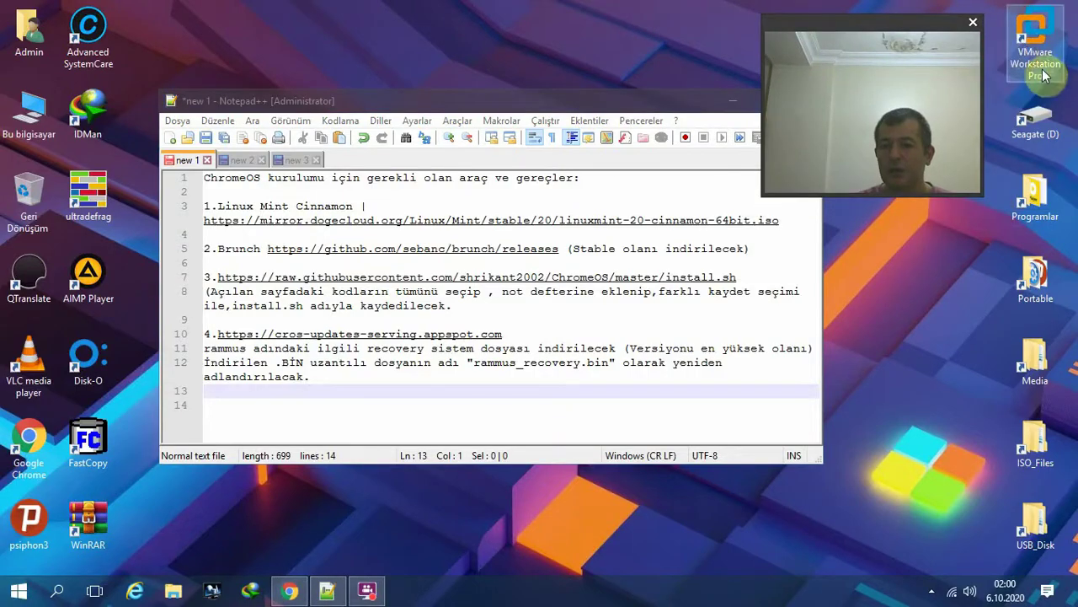
drag(901, 26, 924, 26)
click(730, 101)
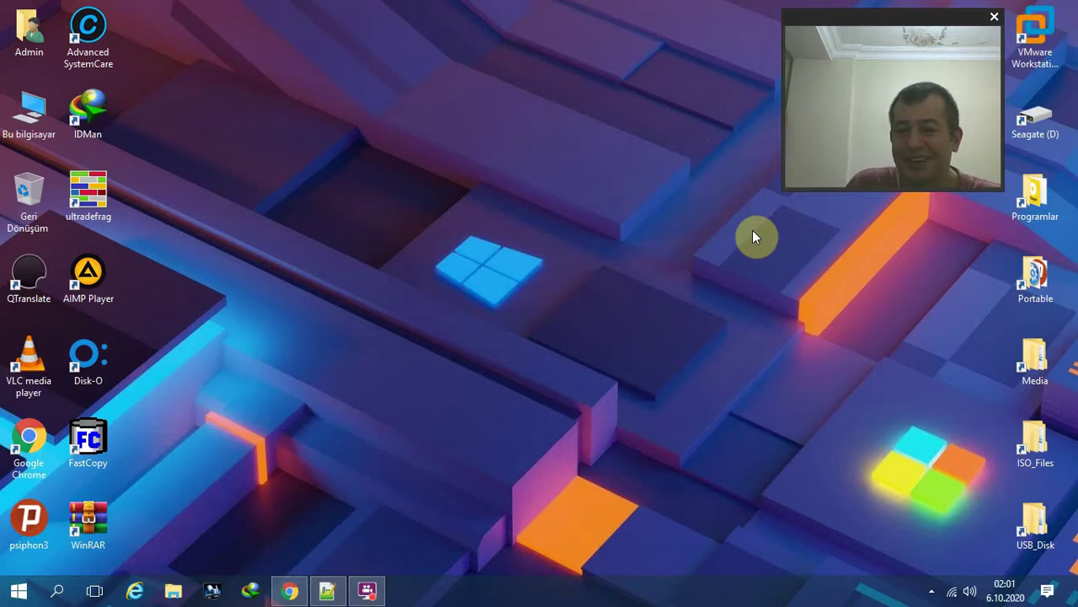
click(933, 590)
right_click(932, 565)
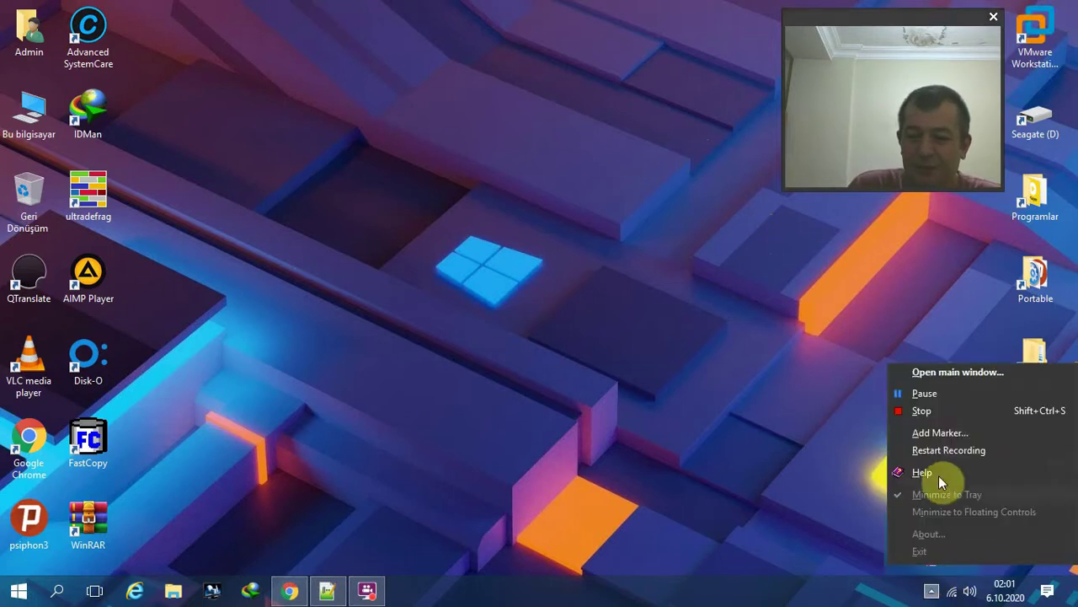